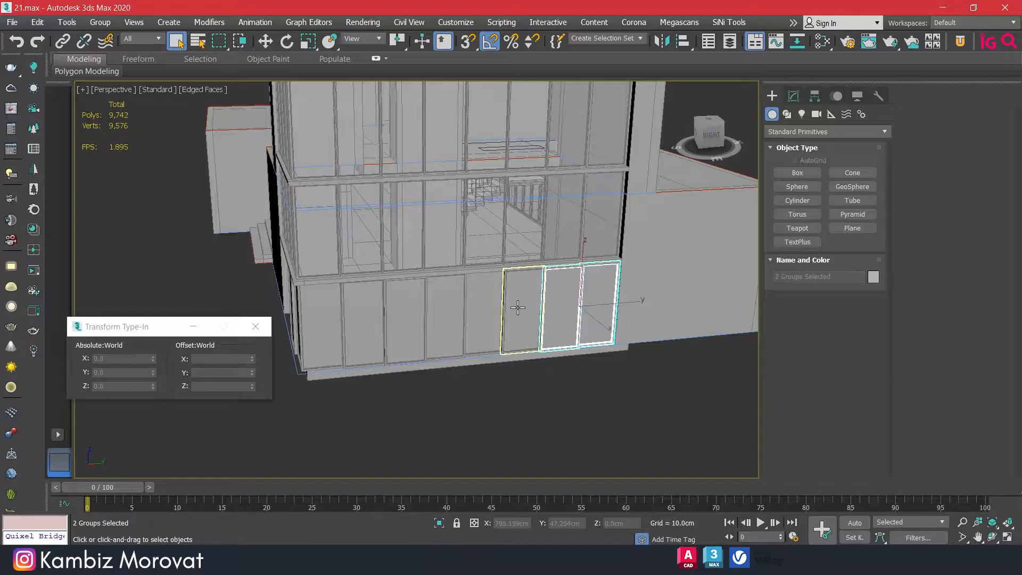
# Select all twelve ground-floor window groups around the glazed corner and open them recursively
pyautogui.keyDown('ctrl'); pyautogui.click(445, 317); pyautogui.keyUp('ctrl')
pyautogui.keyDown('ctrl'); pyautogui.click(405, 320); pyautogui.keyUp('ctrl')
pyautogui.keyDown('ctrl'); pyautogui.click(360, 322); pyautogui.keyUp('ctrl')
pyautogui.keyDown('ctrl'); pyautogui.click(319, 325); pyautogui.keyUp('ctrl')
pyautogui.keyDown('alt'); pyautogui.moveTo(318, 325); pyautogui.dragTo(458, 314, button='middle'); pyautogui.keyUp('alt')
pyautogui.moveTo(458, 314); pyautogui.dragTo(471, 251, button='middle')
pyautogui.keyDown('ctrl'); pyautogui.click(487, 311); pyautogui.keyUp('ctrl')
pyautogui.keyDown('ctrl'); pyautogui.click(435, 317); pyautogui.keyUp('ctrl')
pyautogui.keyDown('ctrl'); pyautogui.click(379, 319); pyautogui.keyUp('ctrl')
pyautogui.keyDown('ctrl'); pyautogui.click(346, 318); pyautogui.keyUp('ctrl')
pyautogui.keyDown('alt'); pyautogui.moveTo(473, 219); pyautogui.dragTo(501, 227, button='middle'); pyautogui.keyUp('alt')
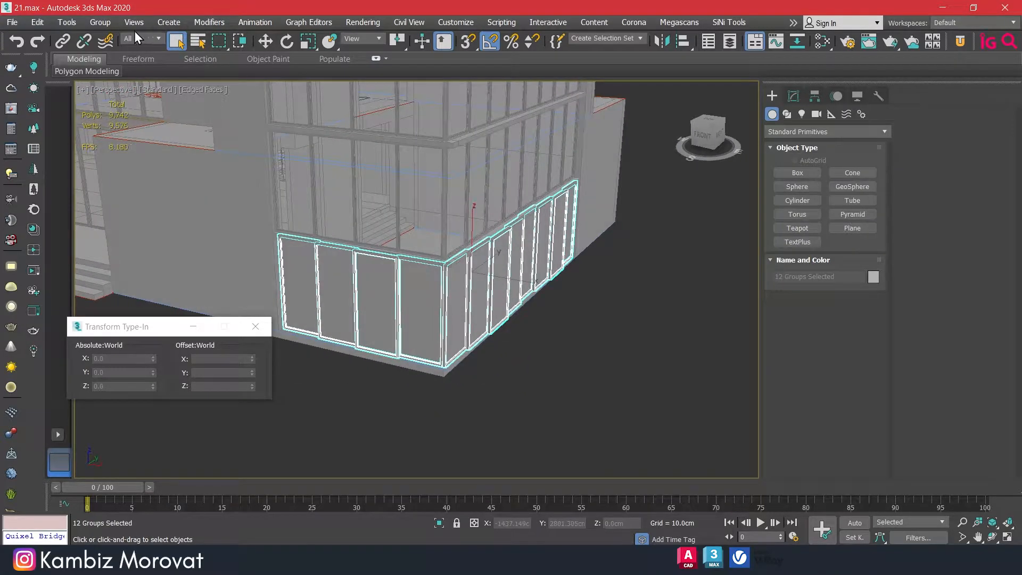
pyautogui.click(101, 22)
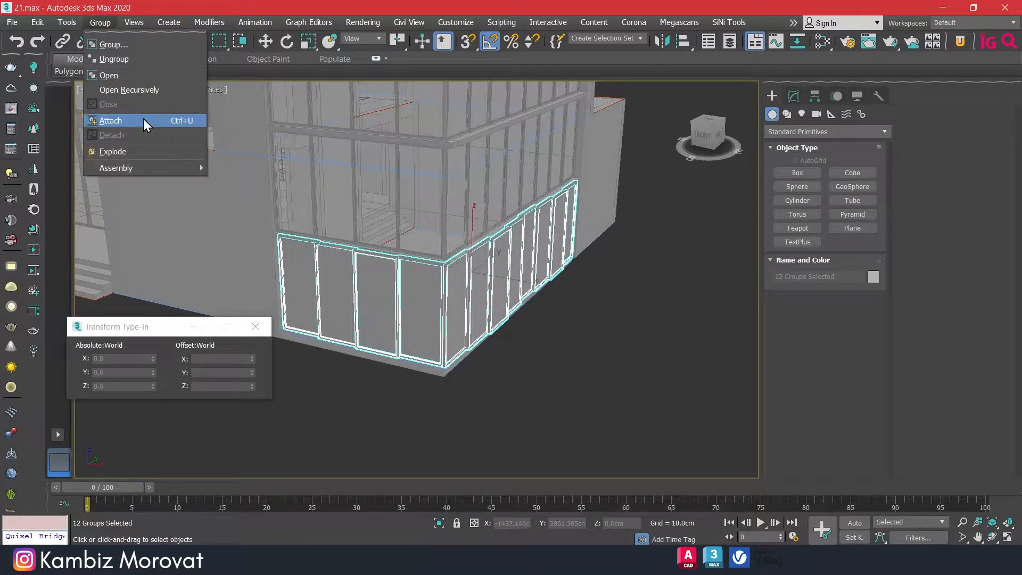
pyautogui.click(137, 91)
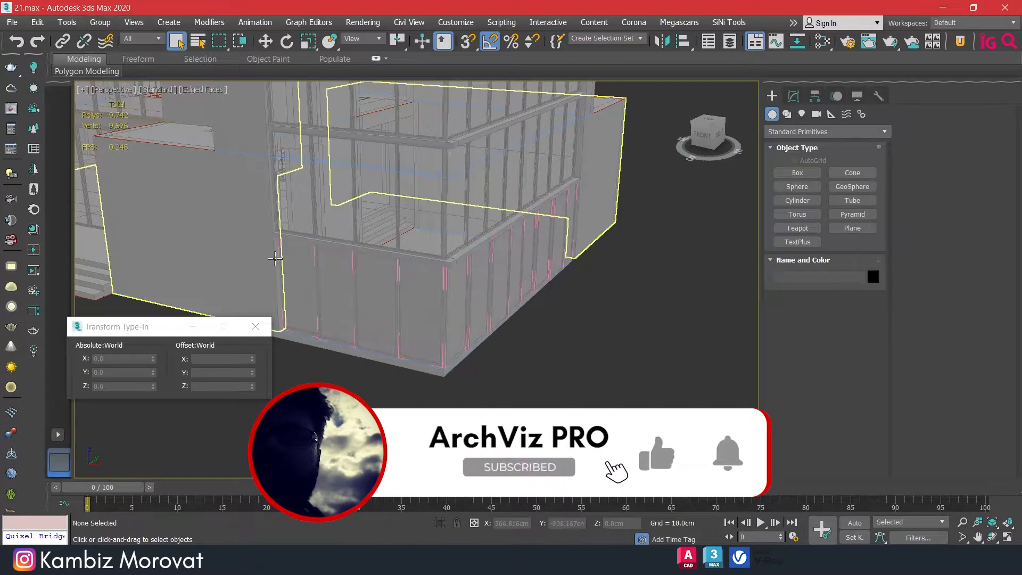
# Make the twelve ground-floor glass panes see-through, close their window groups and clear the selection
pyautogui.click(301, 288)
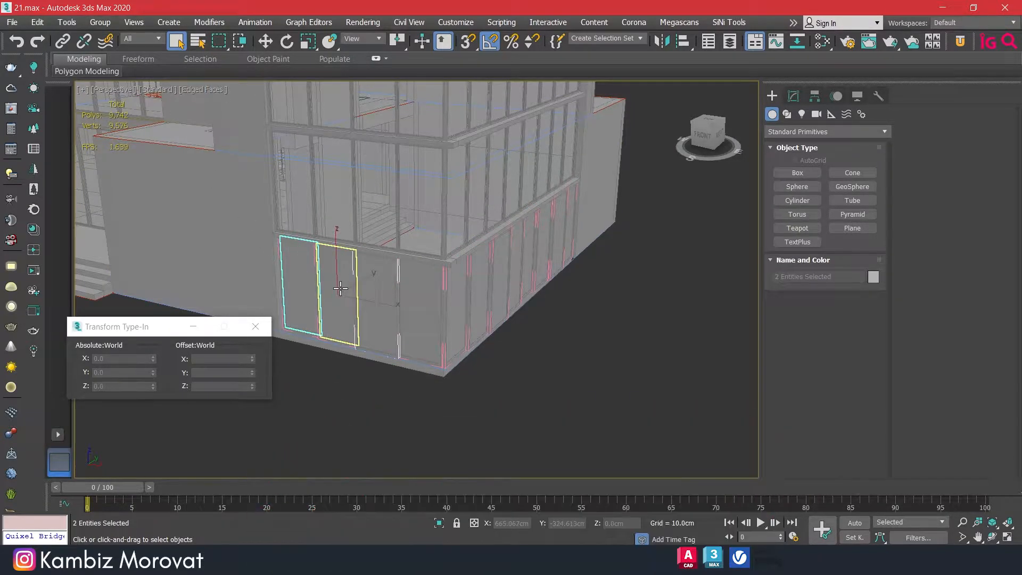
pyautogui.keyDown('ctrl'); pyautogui.click(336, 288); pyautogui.keyUp('ctrl')
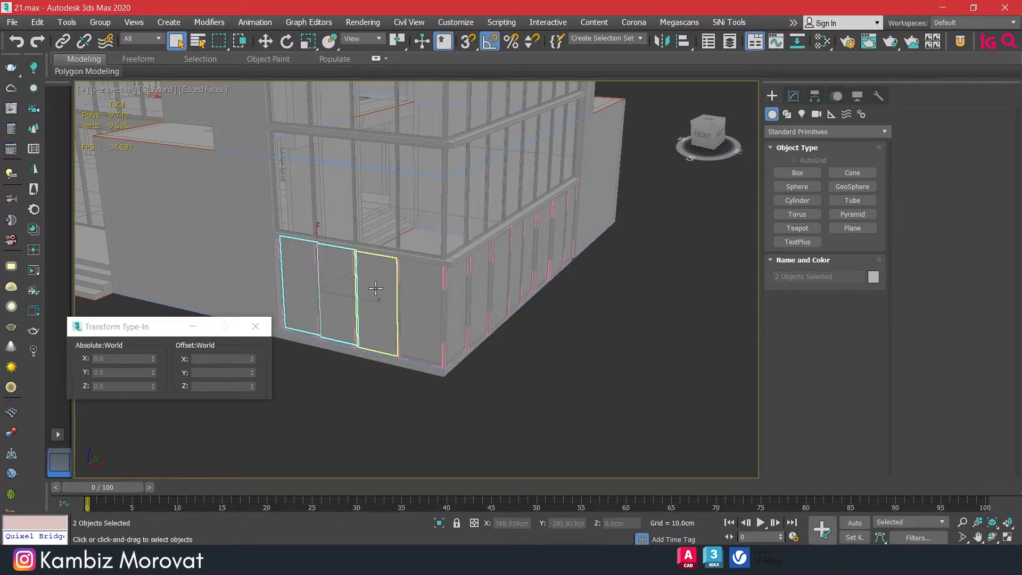
pyautogui.keyDown('ctrl'); pyautogui.click(419, 295); pyautogui.keyUp('ctrl')
pyautogui.keyDown('alt'); pyautogui.moveTo(418, 294); pyautogui.dragTo(426, 304, button='middle'); pyautogui.keyUp('alt')
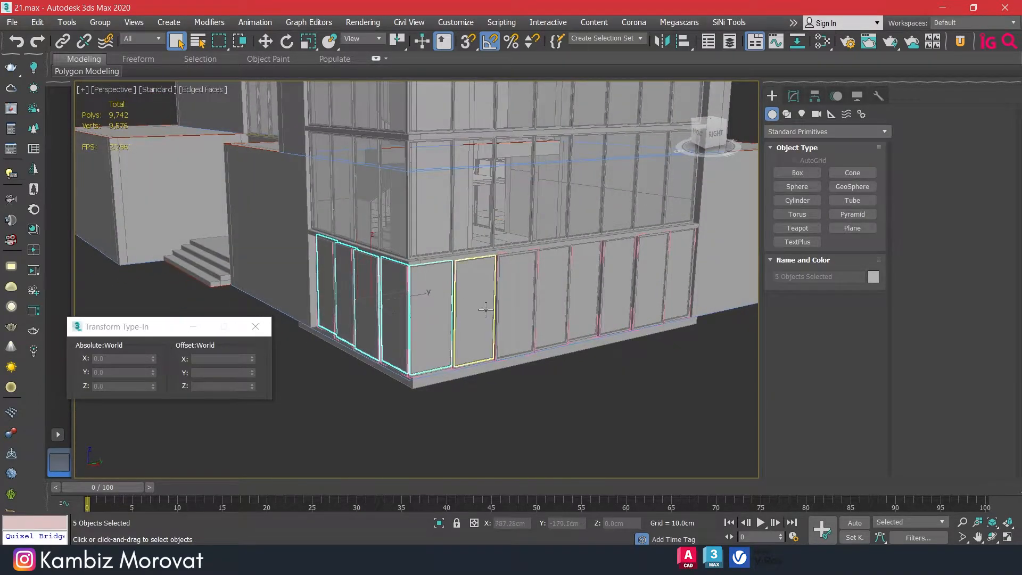
pyautogui.keyDown('ctrl'); pyautogui.click(519, 307); pyautogui.keyUp('ctrl')
pyautogui.keyDown('alt'); pyautogui.moveTo(519, 307); pyautogui.dragTo(444, 288, button='middle'); pyautogui.keyUp('alt')
pyautogui.keyDown('ctrl'); pyautogui.click(479, 279); pyautogui.keyUp('ctrl')
pyautogui.keyDown('ctrl'); pyautogui.click(543, 276); pyautogui.keyUp('ctrl')
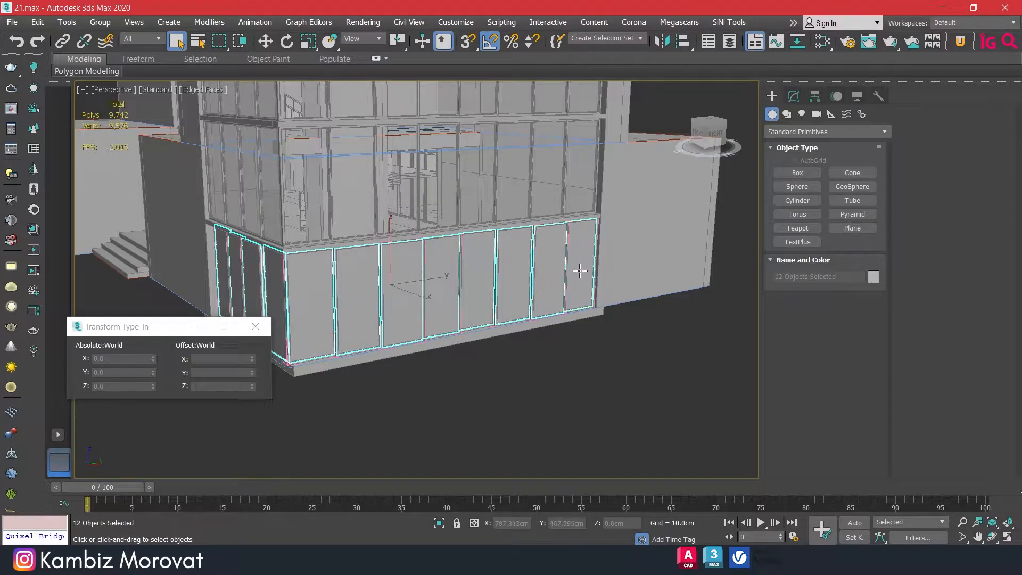
pyautogui.hotkey('alt', 'x')
pyautogui.click(107, 23)
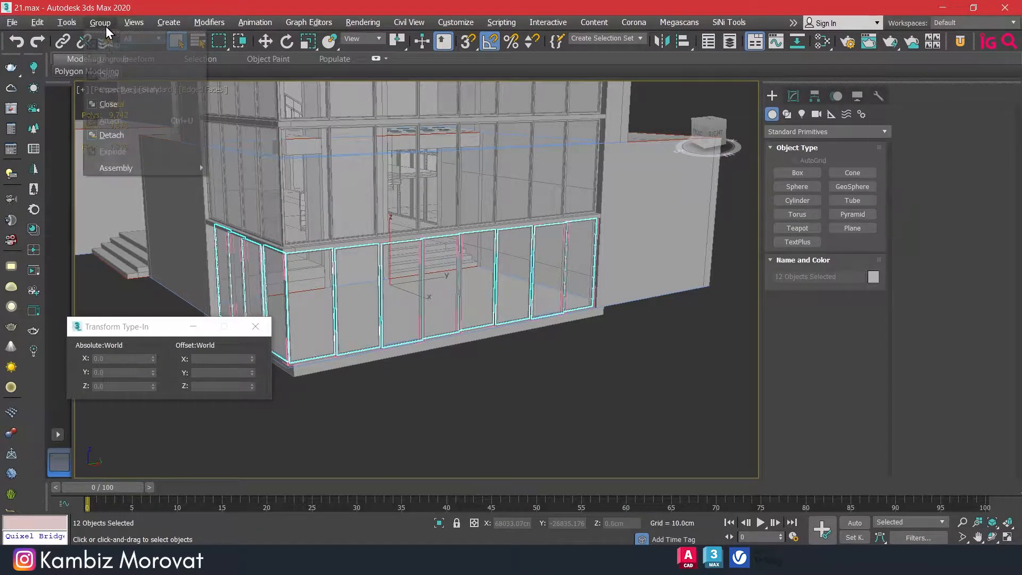
pyautogui.click(112, 100)
pyautogui.click(600, 329)
# Create a guide box at the front wall's bottom corner beside the entrance stairs: length 25 cm, width 145 cm, height 30 cm
pyautogui.scroll(-3, 537, 319)
pyautogui.keyDown('alt'); pyautogui.moveTo(537, 320); pyautogui.dragTo(566, 308, button='middle'); pyautogui.keyUp('alt')
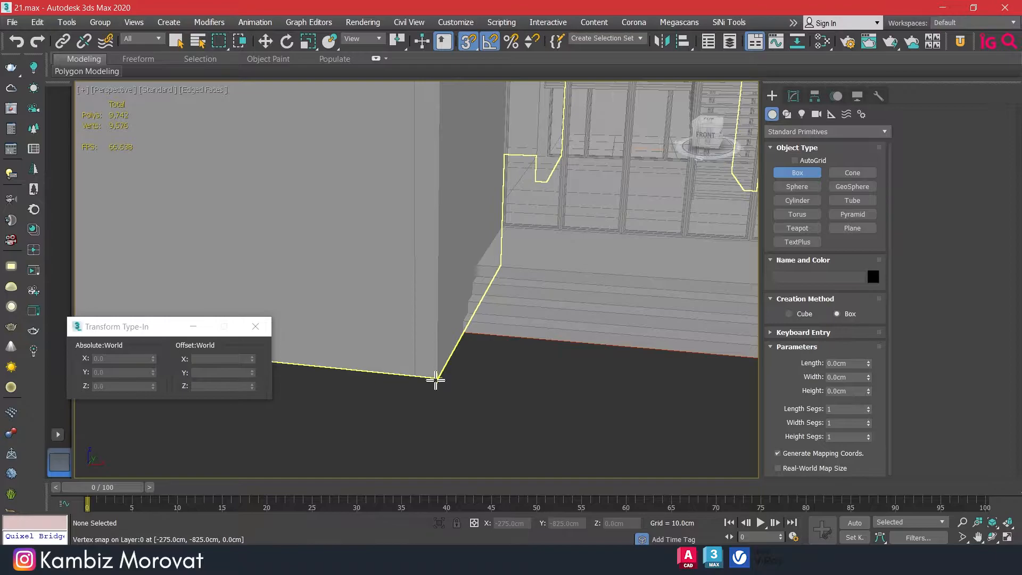
pyautogui.moveTo(436, 377); pyautogui.dragTo(417, 360)
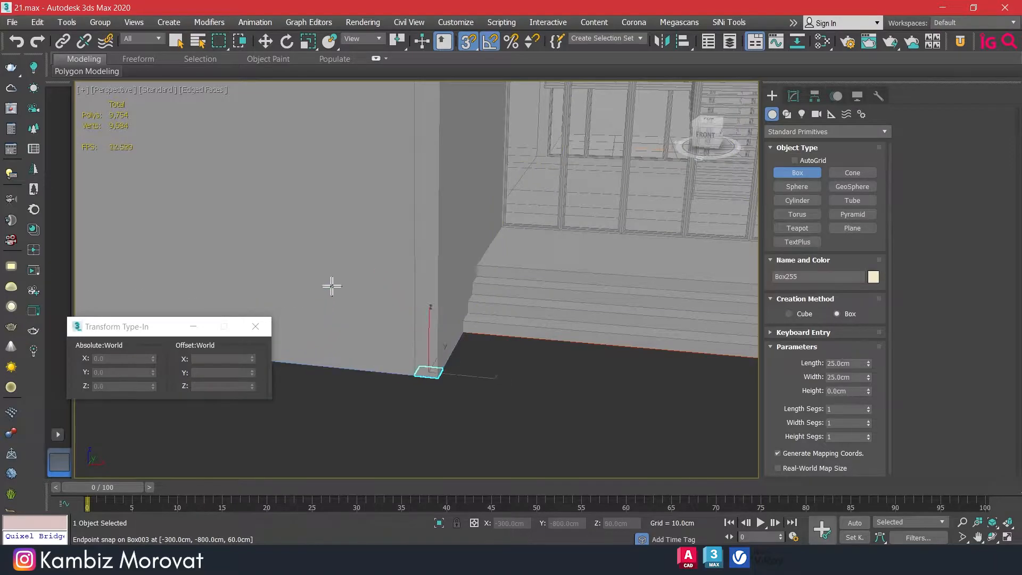
pyautogui.click(330, 170)
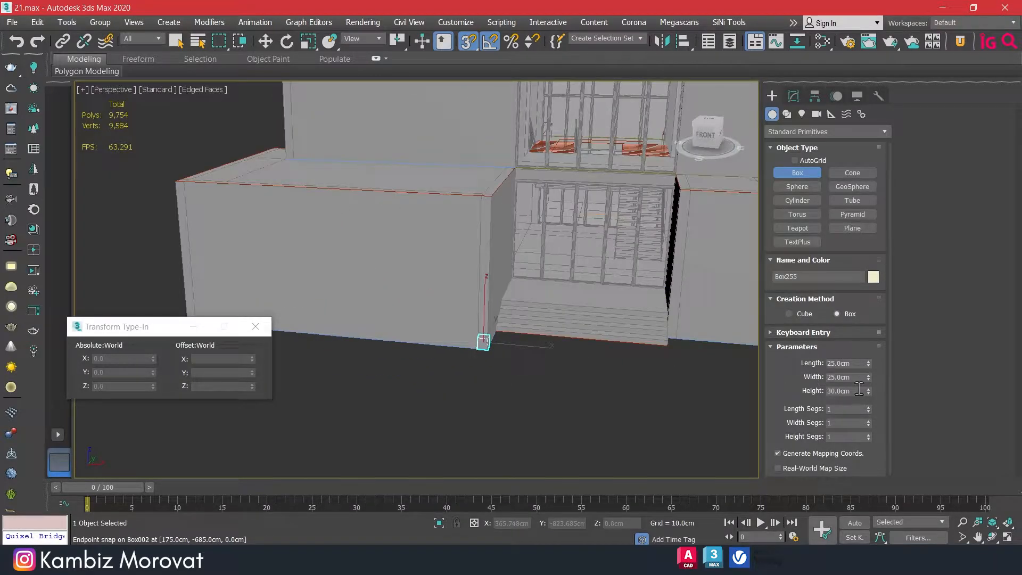
pyautogui.moveTo(870, 379); pyautogui.dragTo(870, 351)
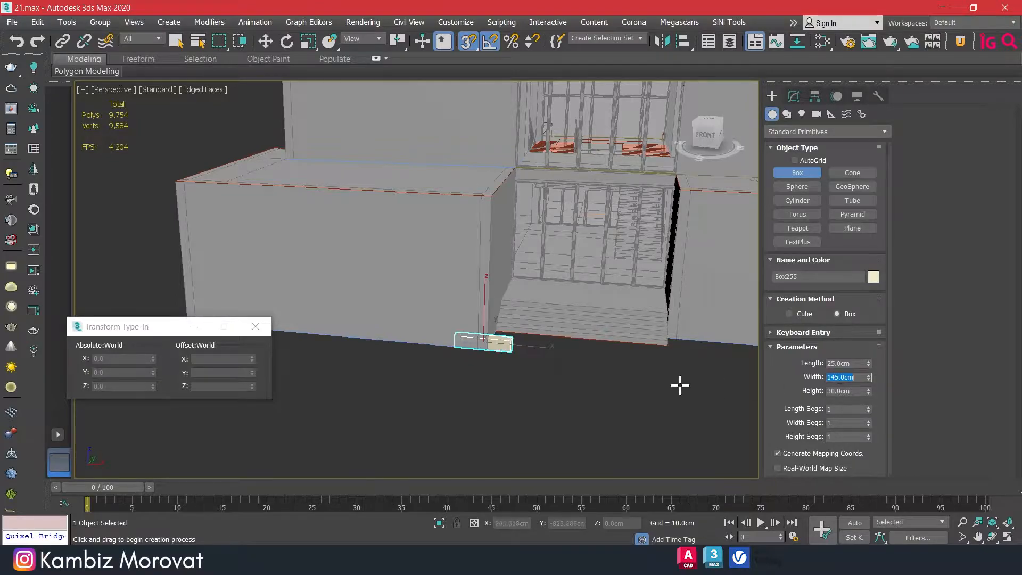
# Move the guide box along X with vertex snapping until its end is flush with the wall corner beside the stairs
pyautogui.scroll(5, 479, 335)
pyautogui.press('w')
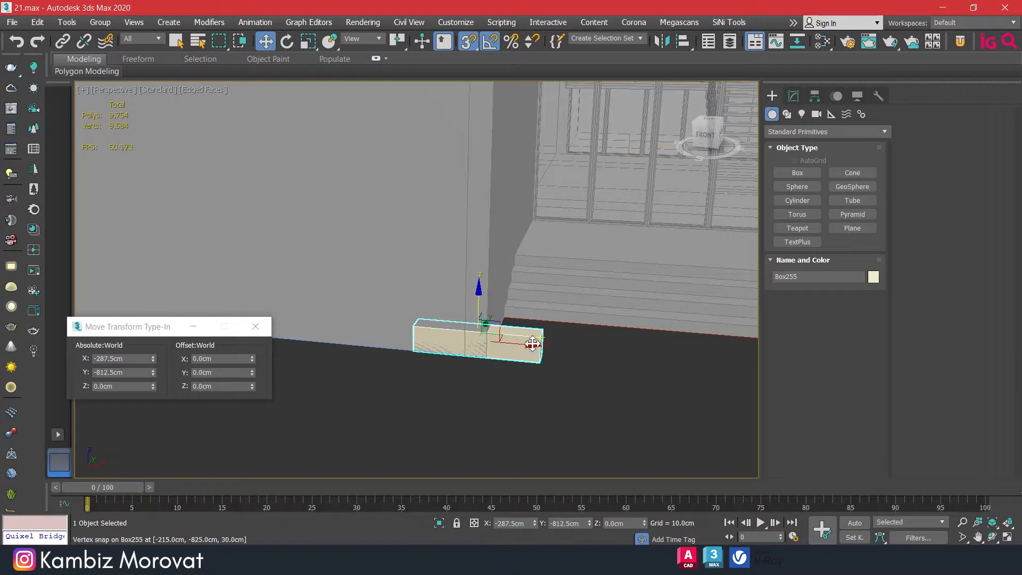
pyautogui.moveTo(538, 360); pyautogui.dragTo(488, 357)
pyautogui.scroll(-5, 489, 360)
pyautogui.moveTo(489, 360); pyautogui.dragTo(540, 393, button='middle')
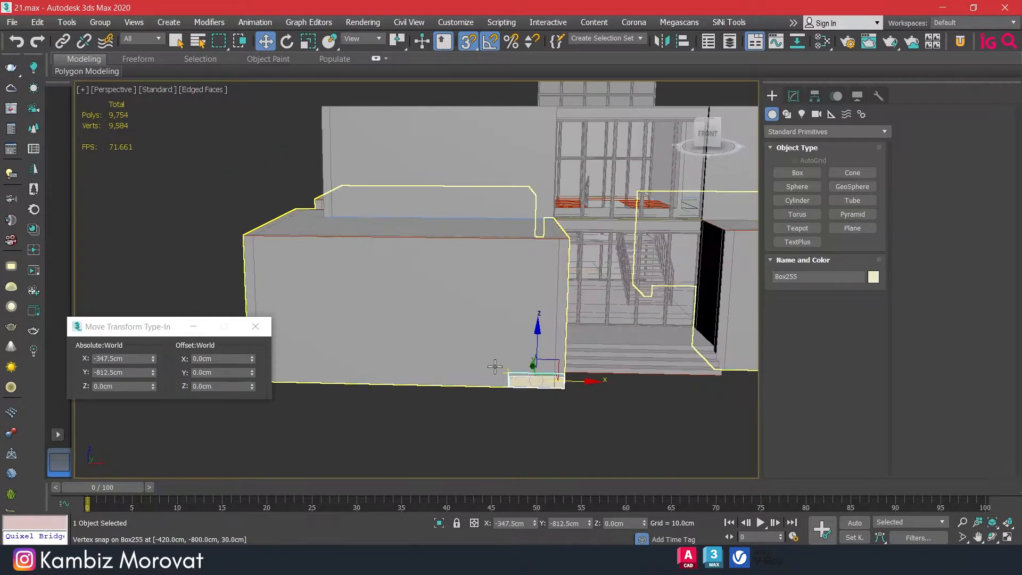
# Connect the ring of the front wall's horizontal edges with one segment and snap the new edges to the guide box's inner end
pyautogui.click(423, 359)
pyautogui.scroll(3, 423, 358)
pyautogui.click(793, 95)
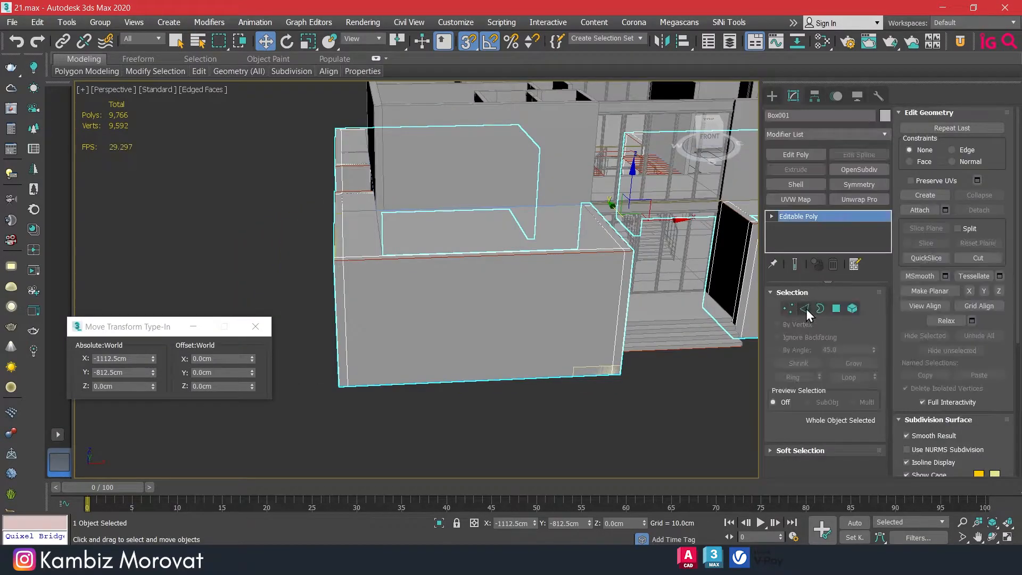
pyautogui.click(805, 309)
pyautogui.click(555, 384)
pyautogui.click(792, 378)
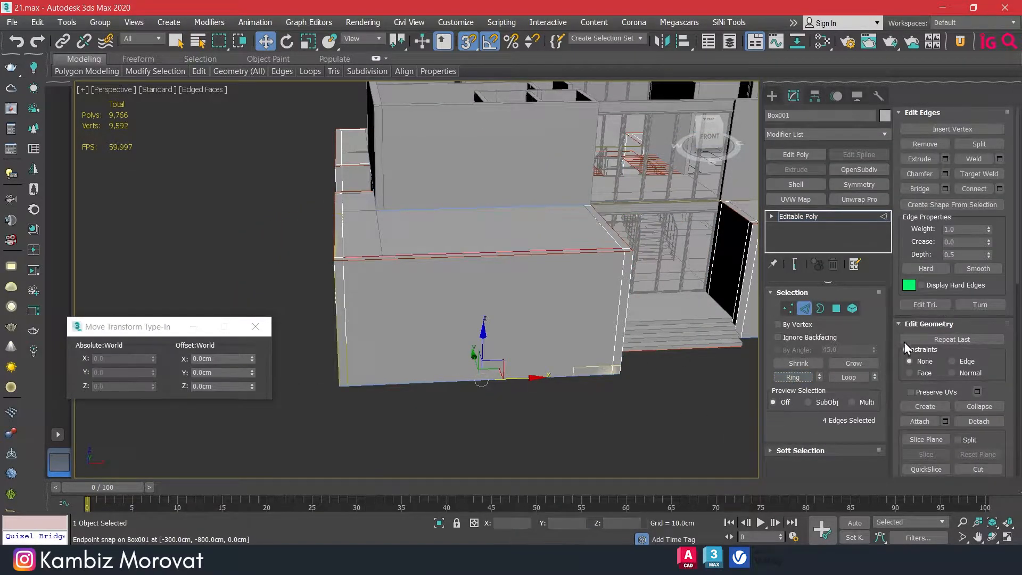
pyautogui.click(1001, 189)
pyautogui.click(424, 343)
pyautogui.keyDown('alt'); pyautogui.moveTo(528, 398); pyautogui.dragTo(503, 405, button='middle'); pyautogui.keyUp('alt')
pyautogui.moveTo(552, 347); pyautogui.dragTo(570, 367)
# Connect the side wall's horizontal edge ring with one segment and snap the new edges to the tall guide box's end at Y -414 cm
pyautogui.keyDown('alt'); pyautogui.moveTo(434, 415); pyautogui.dragTo(515, 416, button='middle'); pyautogui.keyUp('alt')
pyautogui.keyDown('alt'); pyautogui.moveTo(554, 381); pyautogui.dragTo(422, 438, button='middle'); pyautogui.keyUp('alt')
pyautogui.click(436, 427)
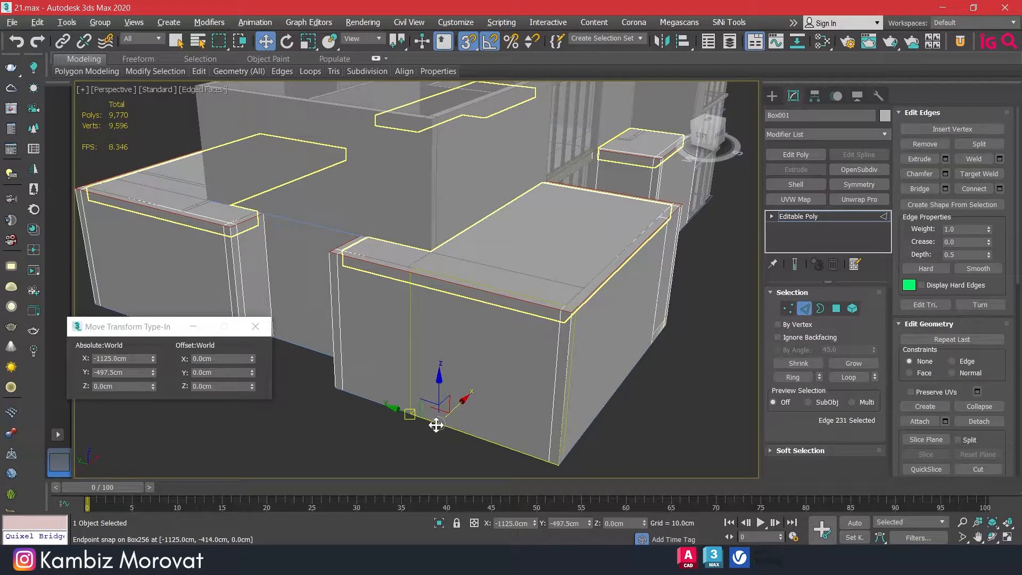
pyautogui.click(793, 376)
pyautogui.click(1000, 189)
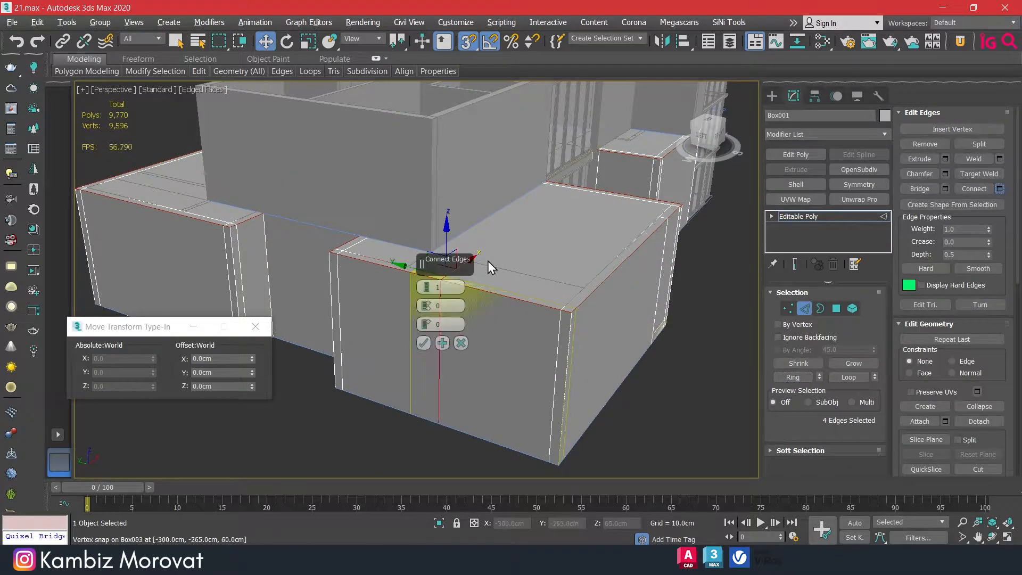
pyautogui.click(428, 346)
pyautogui.moveTo(414, 361); pyautogui.dragTo(411, 414)
# Leave edge editing and delete the two guide boxes at the side wall and the front wall corner
pyautogui.scroll(-3, 445, 413)
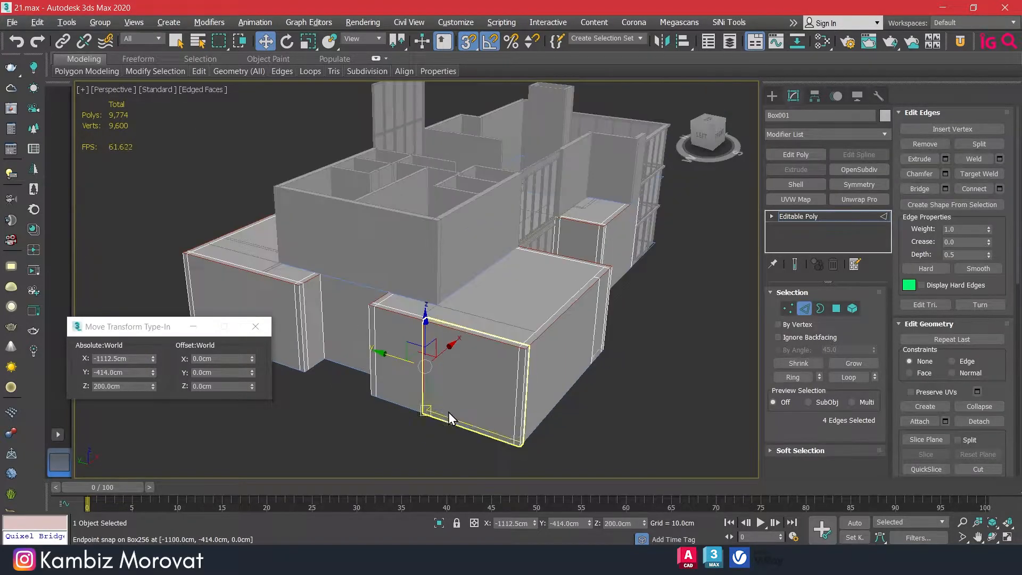
pyautogui.click(802, 308)
pyautogui.click(483, 371)
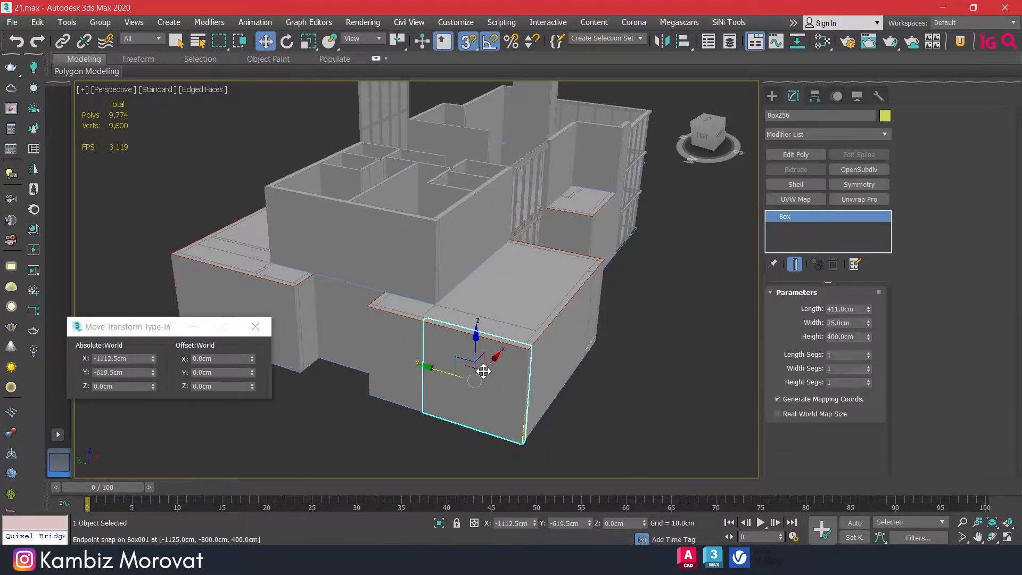
pyautogui.click(587, 411)
pyautogui.keyDown('alt'); pyautogui.moveTo(640, 404); pyautogui.dragTo(580, 401, button='middle'); pyautogui.keyUp('alt')
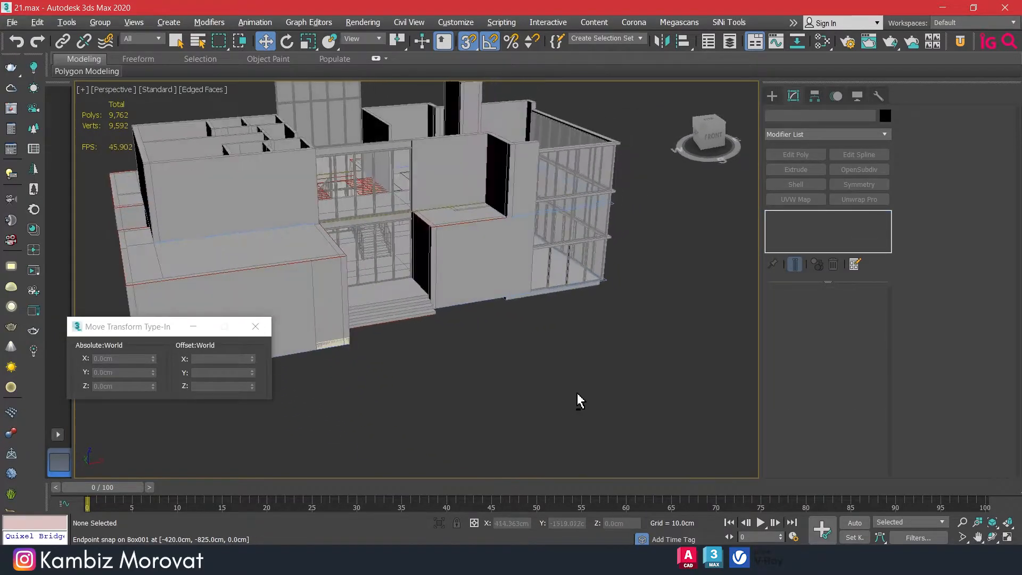
pyautogui.click(328, 347)
pyautogui.moveTo(399, 403); pyautogui.dragTo(497, 390, button='middle')
pyautogui.press('Delete')
pyautogui.moveTo(459, 356); pyautogui.dragTo(777, 309, button='middle')
# Select the ring of vertical edges around the ground-floor walls and connect it with two horizontal segments
pyautogui.click(526, 324)
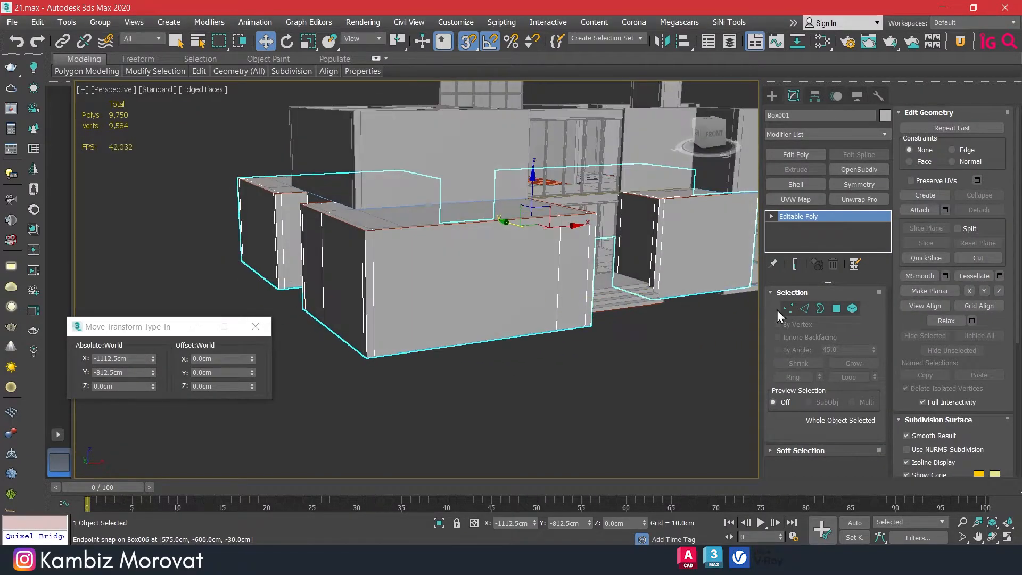
pyautogui.click(812, 309)
pyautogui.click(558, 282)
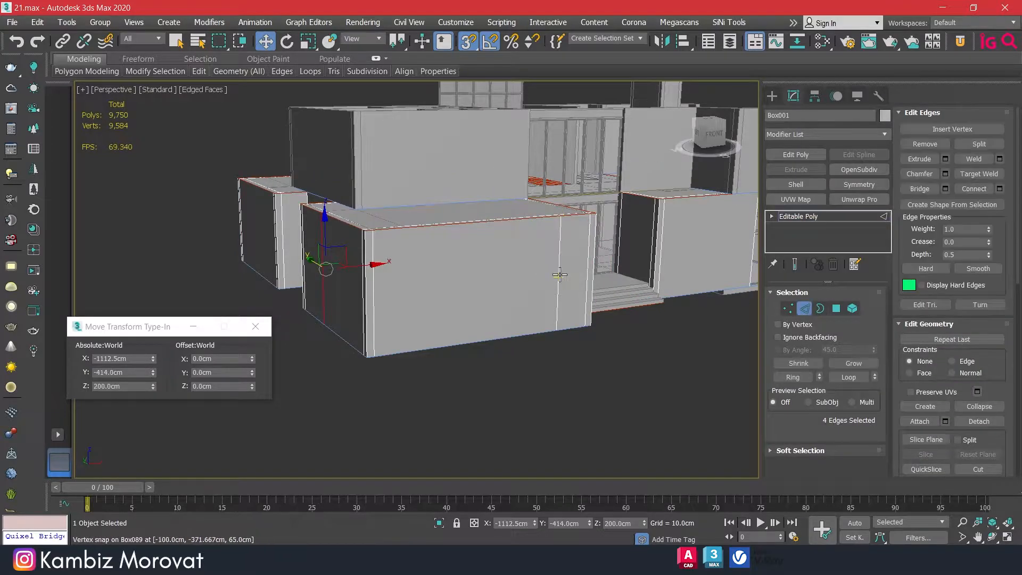
pyautogui.click(791, 375)
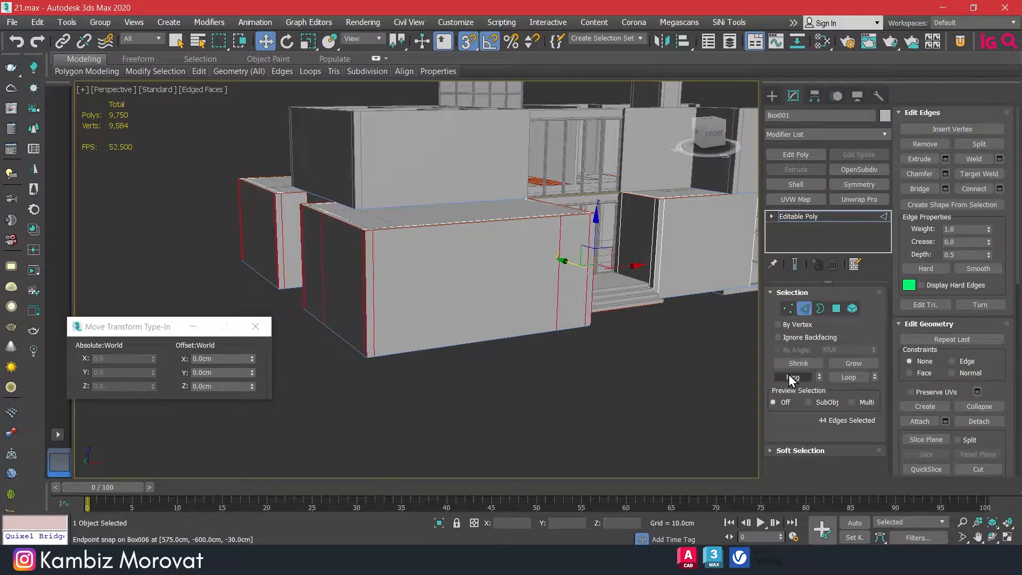
pyautogui.click(1000, 189)
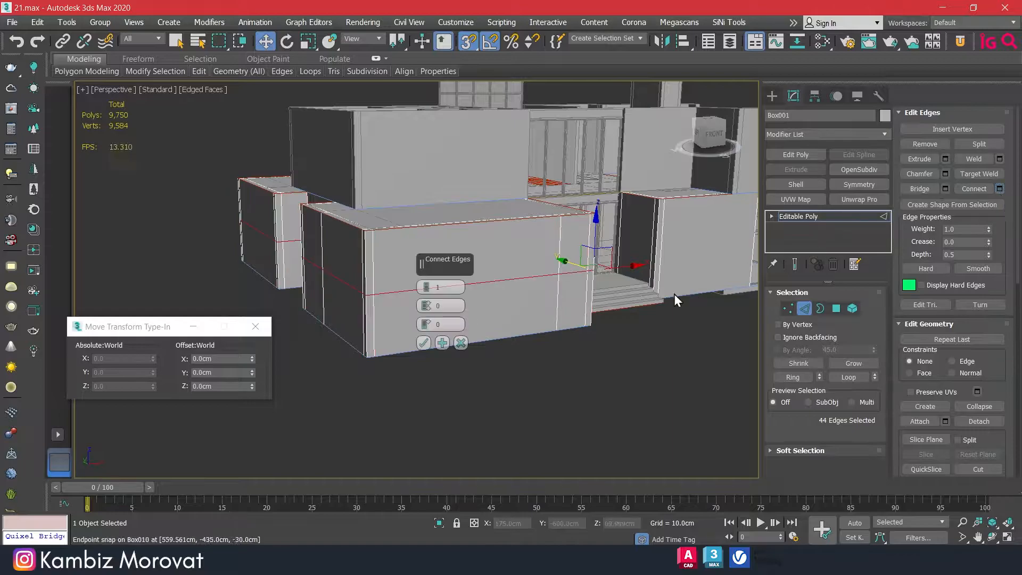
pyautogui.click(430, 284)
pyautogui.click(424, 342)
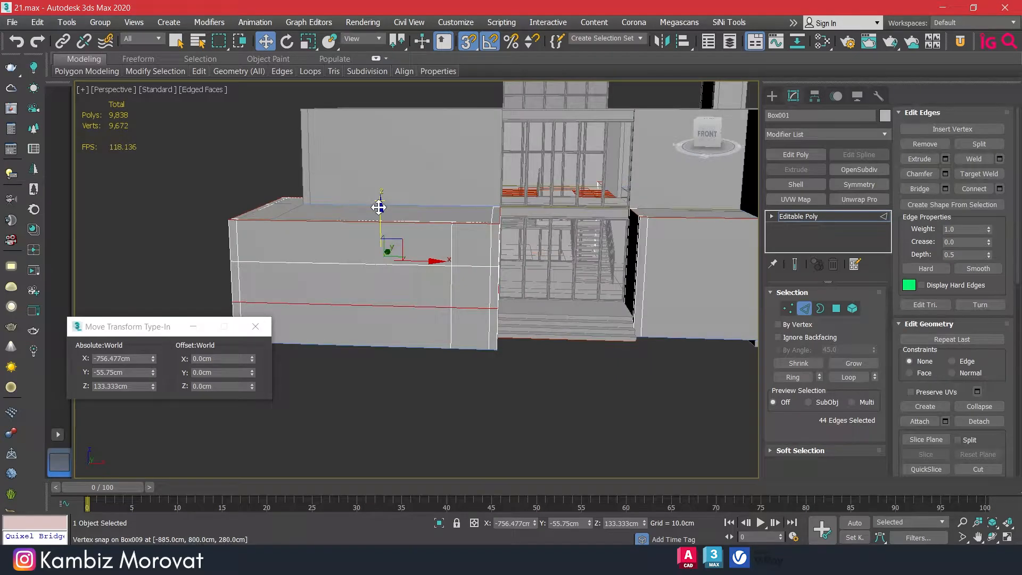
# Move the lower horizontal edge loop of the ground-floor walls down along Z to near the base using snapping
pyautogui.moveTo(378, 207); pyautogui.dragTo(564, 304)
pyautogui.keyDown('alt'); pyautogui.moveTo(564, 304); pyautogui.dragTo(504, 309, button='middle'); pyautogui.keyUp('alt')
pyautogui.moveTo(430, 305); pyautogui.dragTo(430, 306)
pyautogui.keyDown('alt'); pyautogui.moveTo(447, 330); pyautogui.dragTo(554, 353, button='middle'); pyautogui.keyUp('alt')
pyautogui.scroll(2, 554, 352)
pyautogui.keyDown('alt'); pyautogui.moveTo(644, 341); pyautogui.dragTo(586, 285, button='middle'); pyautogui.keyUp('alt')
# Select the upper horizontal edge loop of the ground-floor walls and raise it to Z 360 cm, snapping to the entrance frame
pyautogui.doubleClick(544, 247)
pyautogui.keyDown('alt'); pyautogui.moveTo(546, 249); pyautogui.dragTo(588, 257, button='middle'); pyautogui.keyUp('alt')
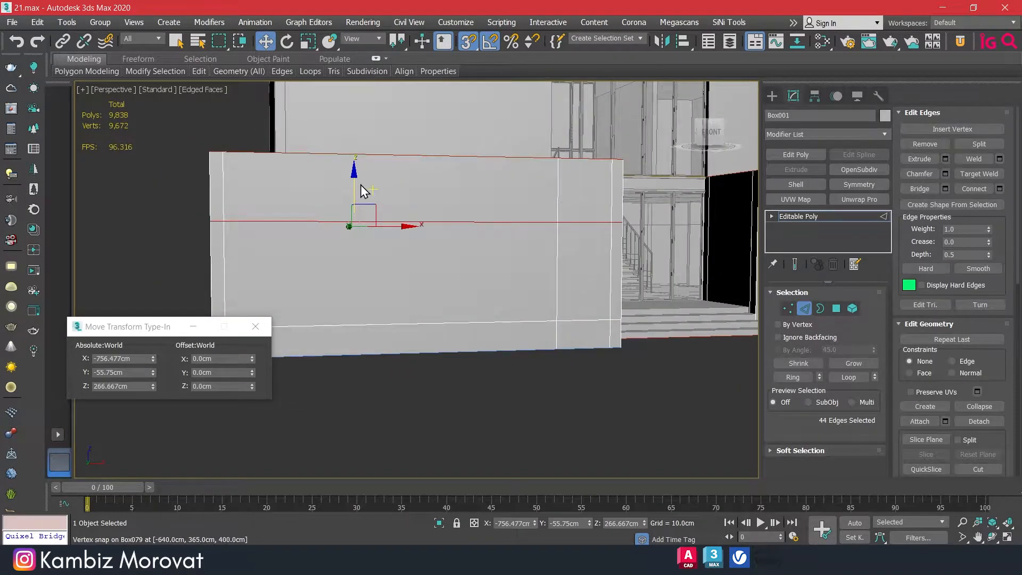
pyautogui.moveTo(354, 181); pyautogui.dragTo(596, 196)
pyautogui.scroll(4, 732, 194)
pyautogui.moveTo(735, 194); pyautogui.dragTo(596, 197, button='middle')
pyautogui.moveTo(596, 197); pyautogui.dragTo(672, 157)
pyautogui.scroll(3, 642, 193)
pyautogui.scroll(-6, 629, 246)
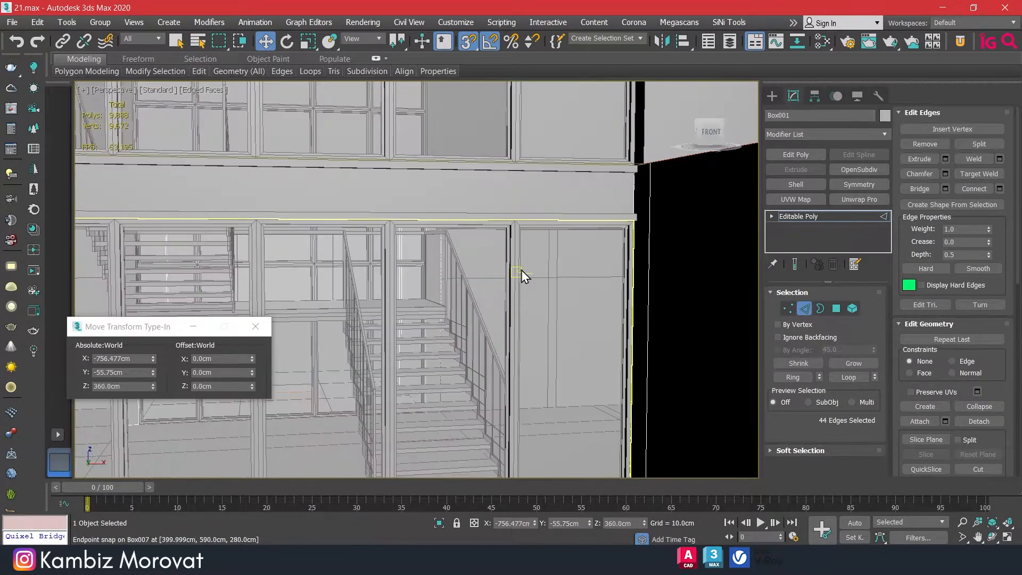
pyautogui.moveTo(506, 272); pyautogui.dragTo(554, 252, button='middle')
pyautogui.scroll(-6, 554, 253)
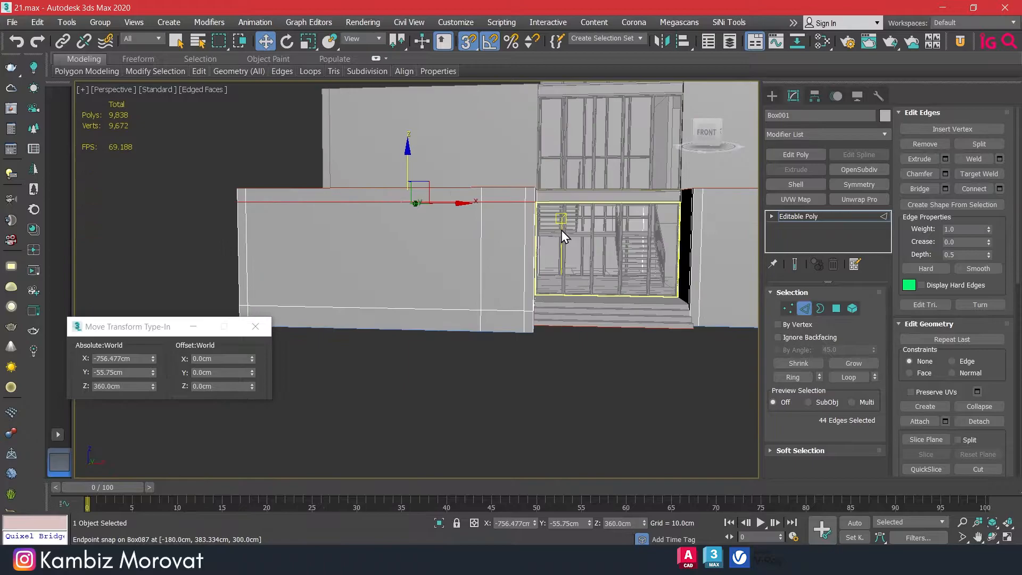
pyautogui.scroll(-3, 558, 264)
# Switch to Calculator, divide 4 by 1.618, subtract 4 from the result and return to 3ds Max
pyautogui.write('400')
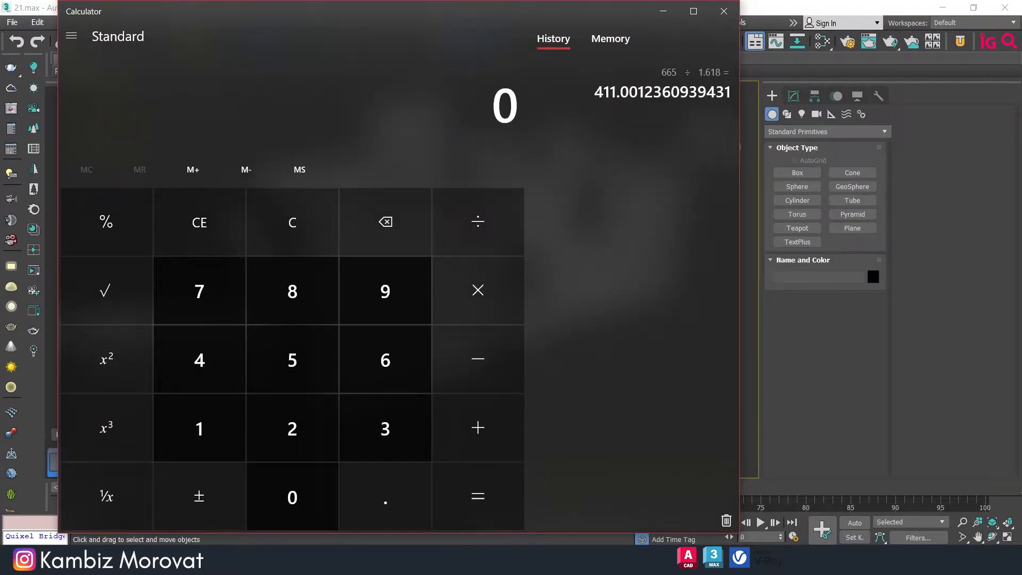
pyautogui.write('4.618')
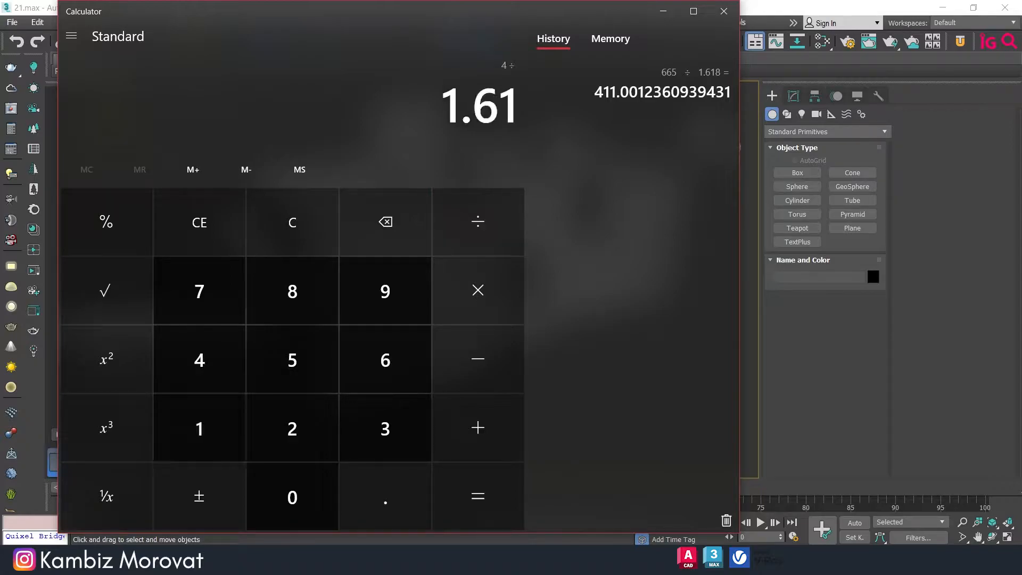
pyautogui.press('Return')
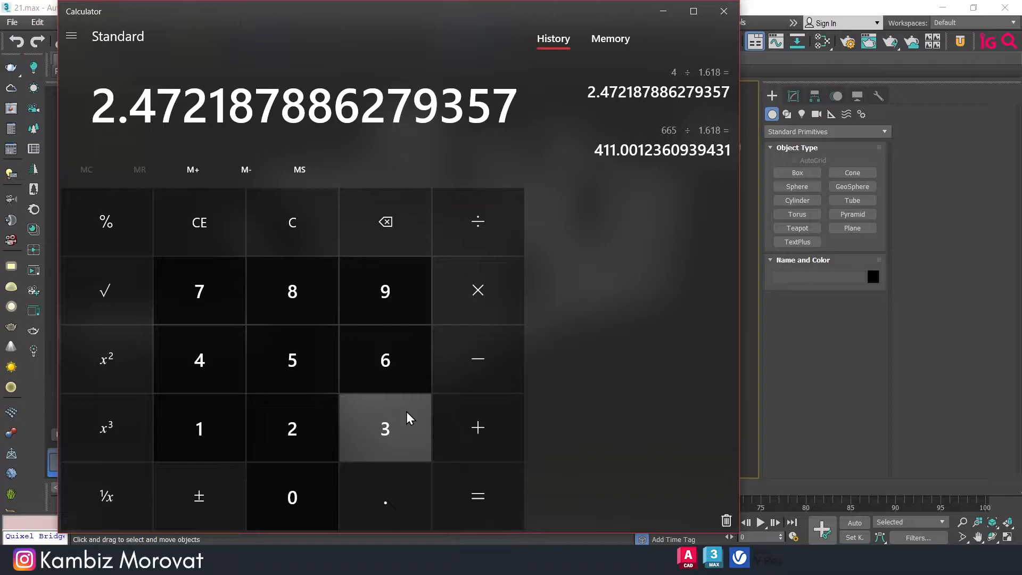
pyautogui.write('4')
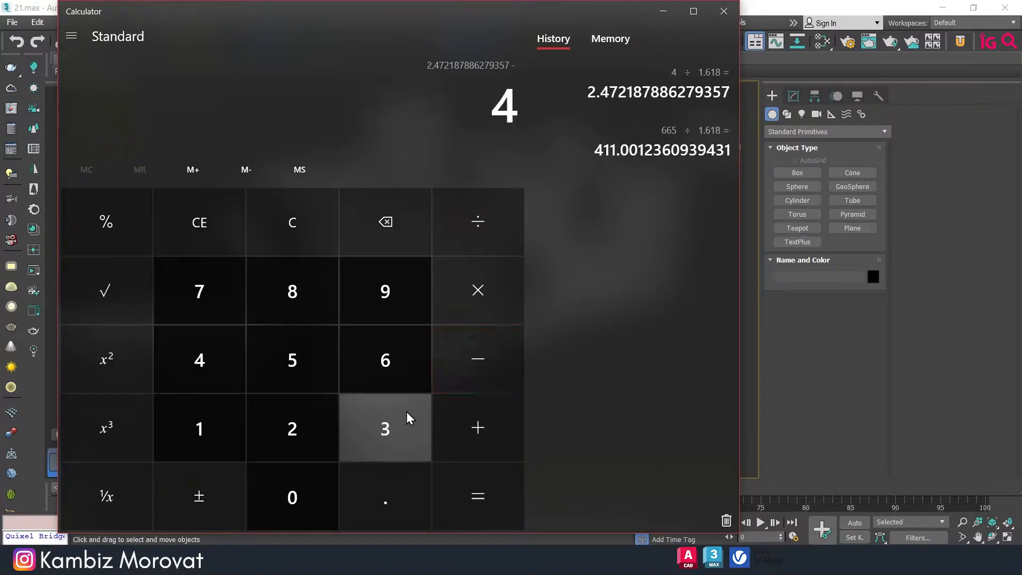
pyautogui.press('Return')
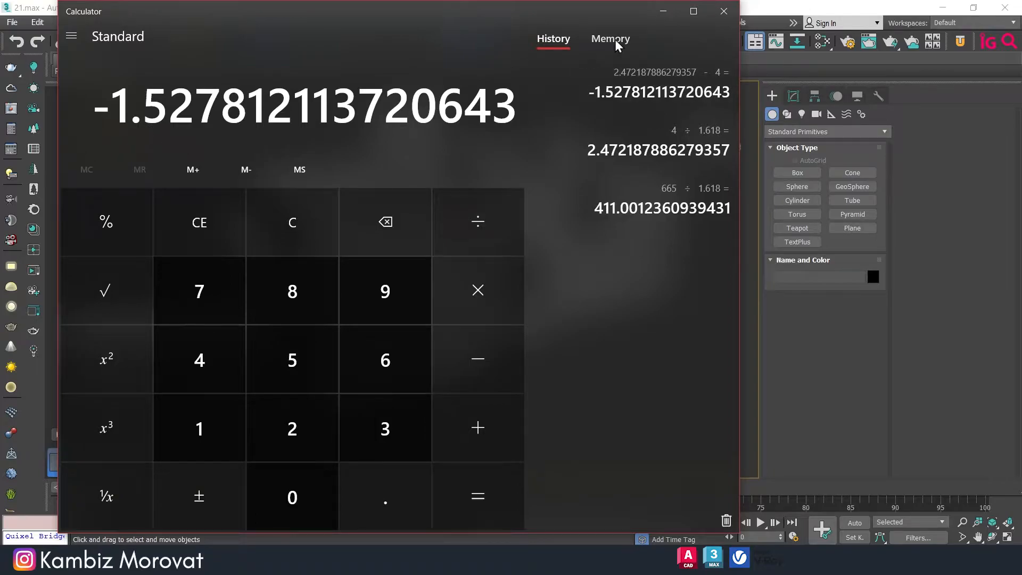
pyautogui.click(663, 20)
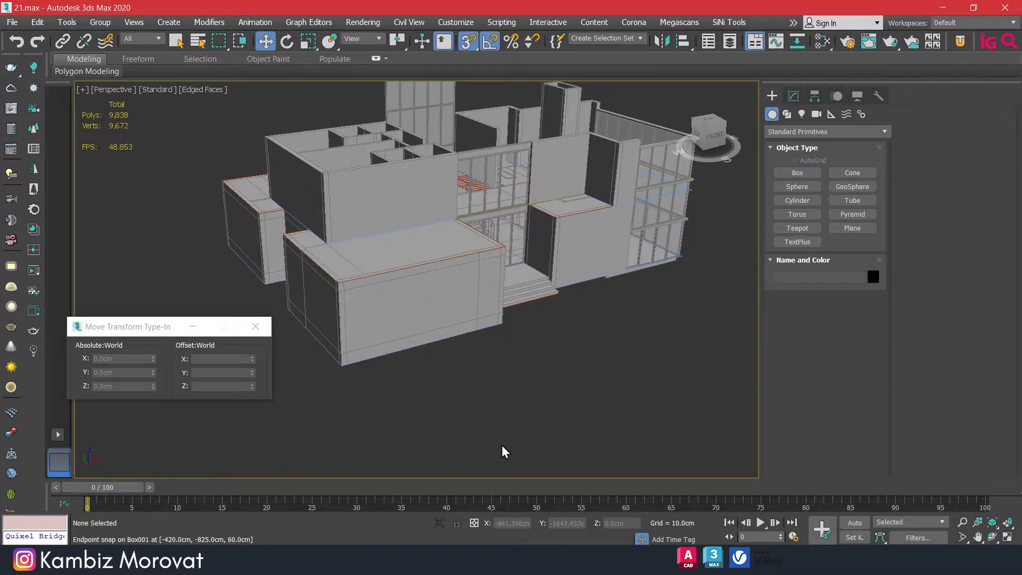
# Switch to Calculator, divide 160 by 2 and return to 3ds Max
pyautogui.hotkey('alt', 'Tab')
pyautogui.press('Escape')
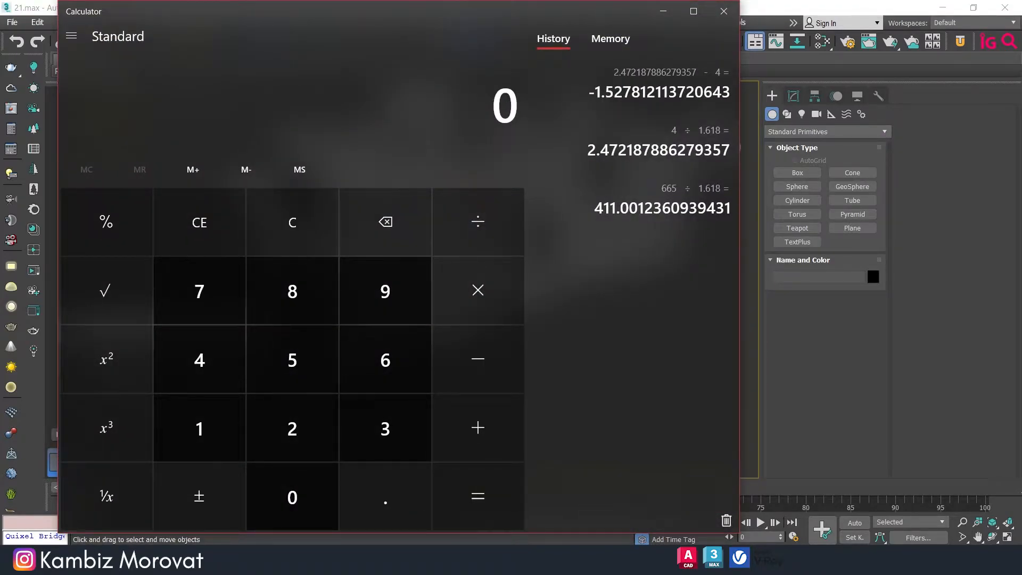
pyautogui.write('160 ÷ ')
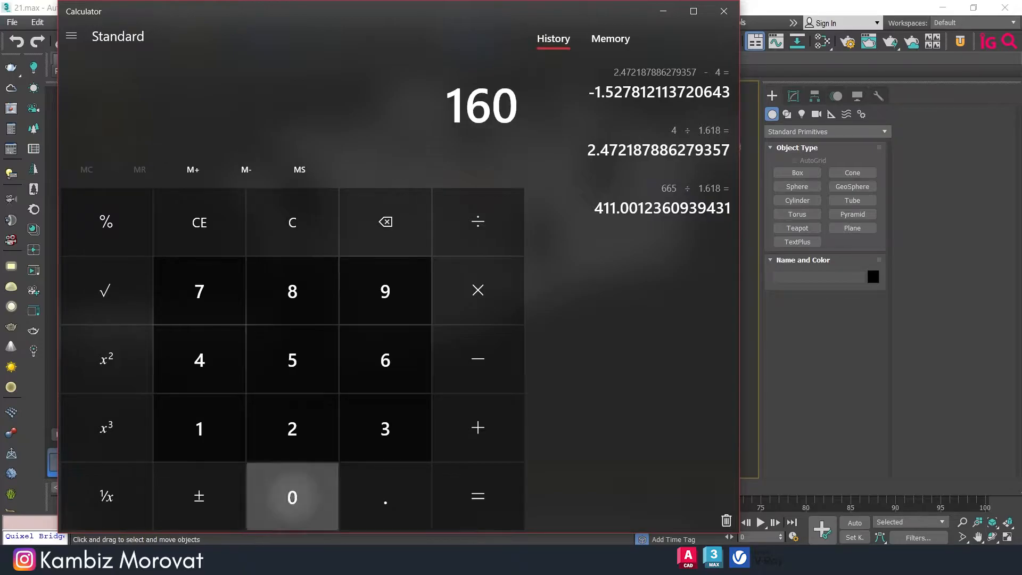
pyautogui.write('2')
pyautogui.press('Return')
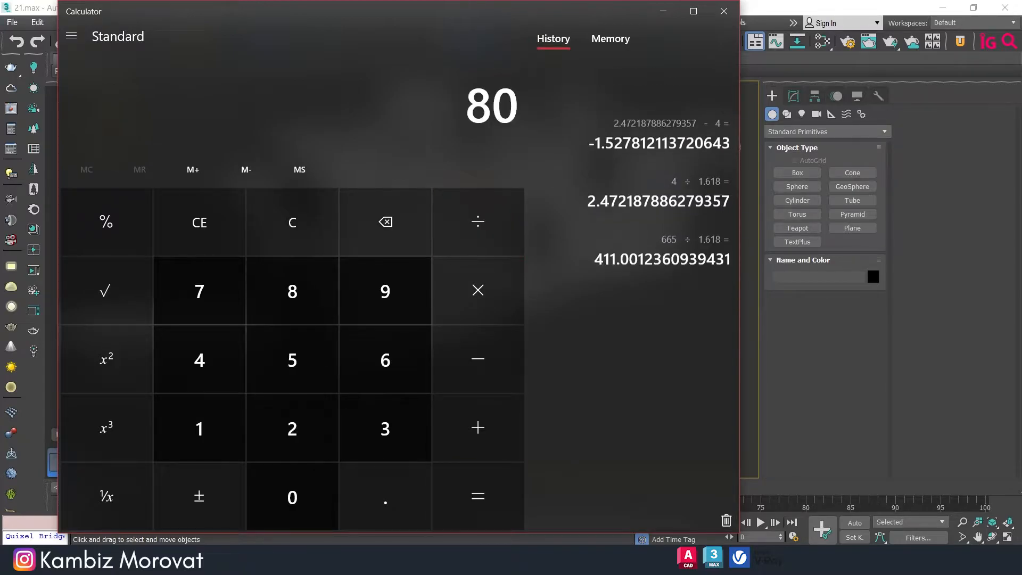
pyautogui.click(663, 11)
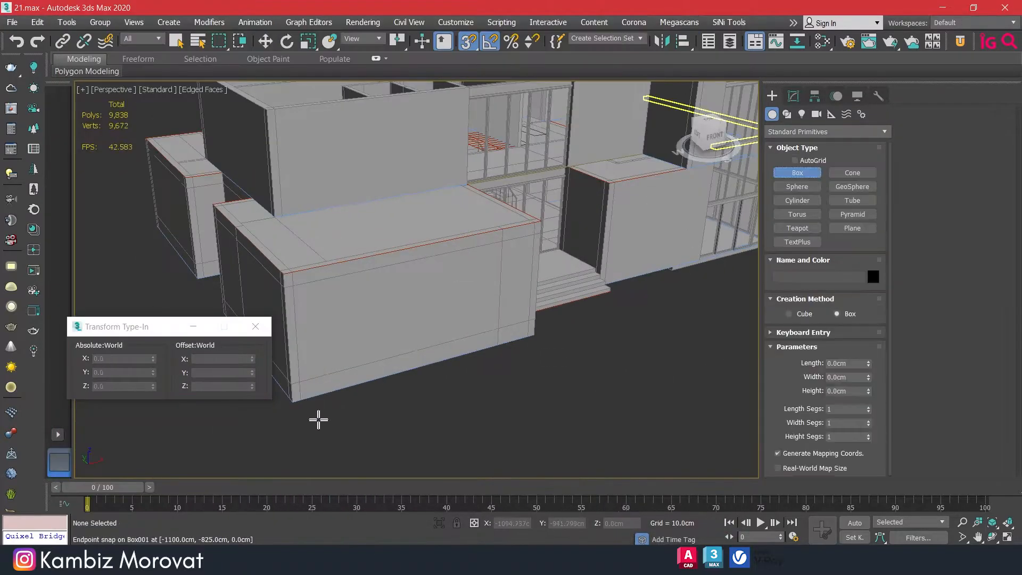
# Draw a 25 x 705 cm guide box along the base of the front ground-floor wall and set its height to 80 cm
pyautogui.moveTo(293, 406); pyautogui.dragTo(493, 324)
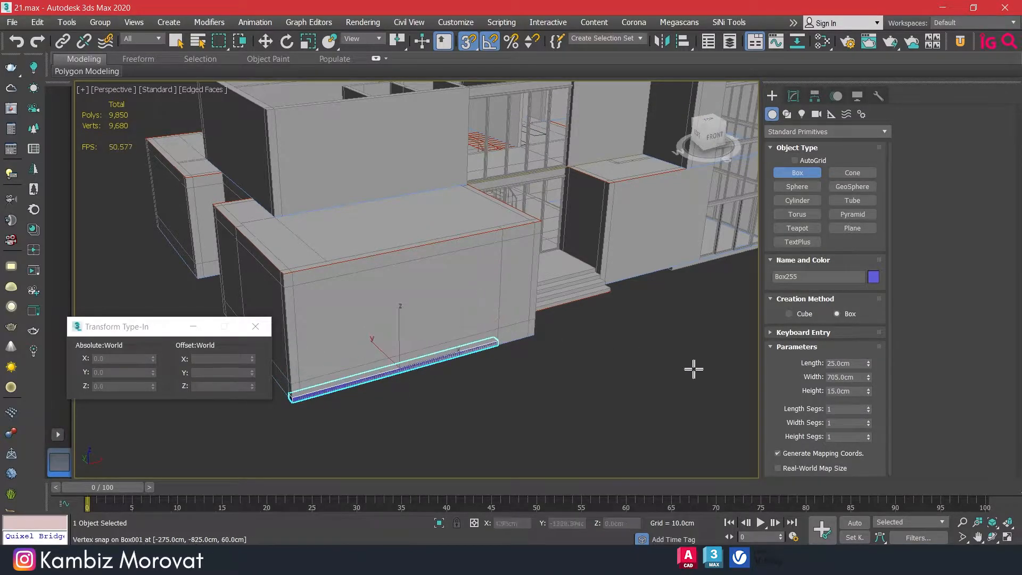
pyautogui.write('80')
pyautogui.press('Return')
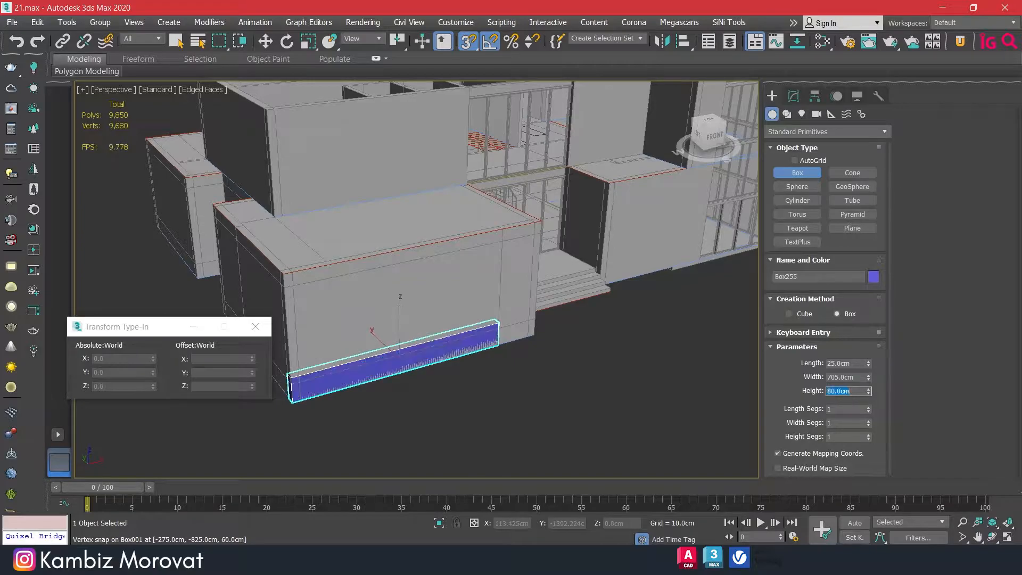
pyautogui.rightClick(559, 376)
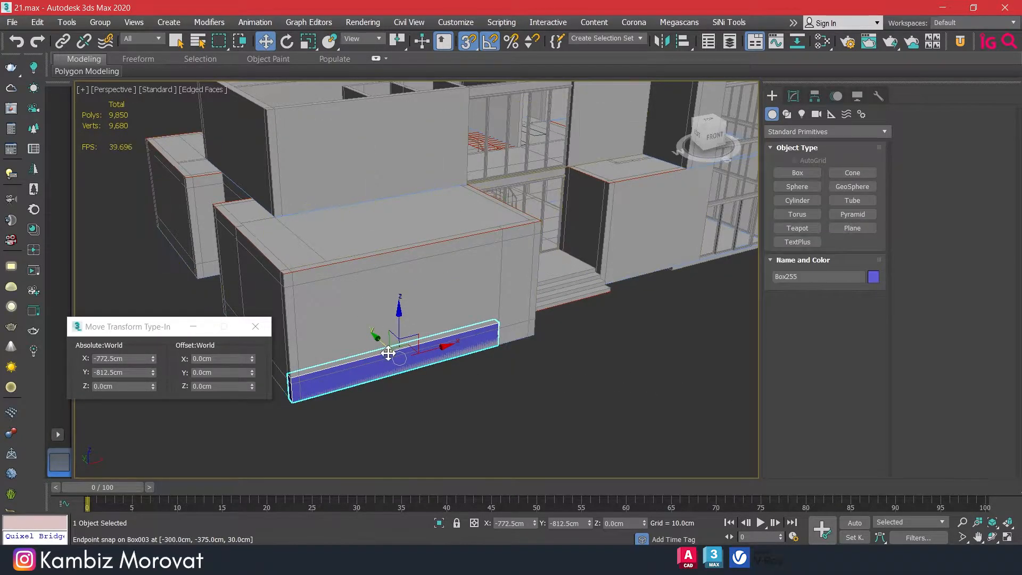
# Copy the guide box straight up to Z 320 cm, snapping it to the top of the front ground-floor wall
pyautogui.keyDown('alt'); pyautogui.moveTo(388, 354); pyautogui.dragTo(384, 343, button='middle'); pyautogui.keyUp('alt')
pyautogui.scroll(10, 324, 358)
pyautogui.moveTo(342, 350)
pyautogui.keyDown('shift'); pyautogui.mouseDown()
pyautogui.moveTo(354, 307)
pyautogui.moveTo(338, 197)
pyautogui.mouseUp(); pyautogui.keyUp('shift')
pyautogui.scroll(-8, 353, 290)
pyautogui.click(512, 336)
pyautogui.scroll(5, 523, 290)
pyautogui.moveTo(523, 290); pyautogui.dragTo(585, 273, button='middle')
pyautogui.scroll(-3, 564, 285)
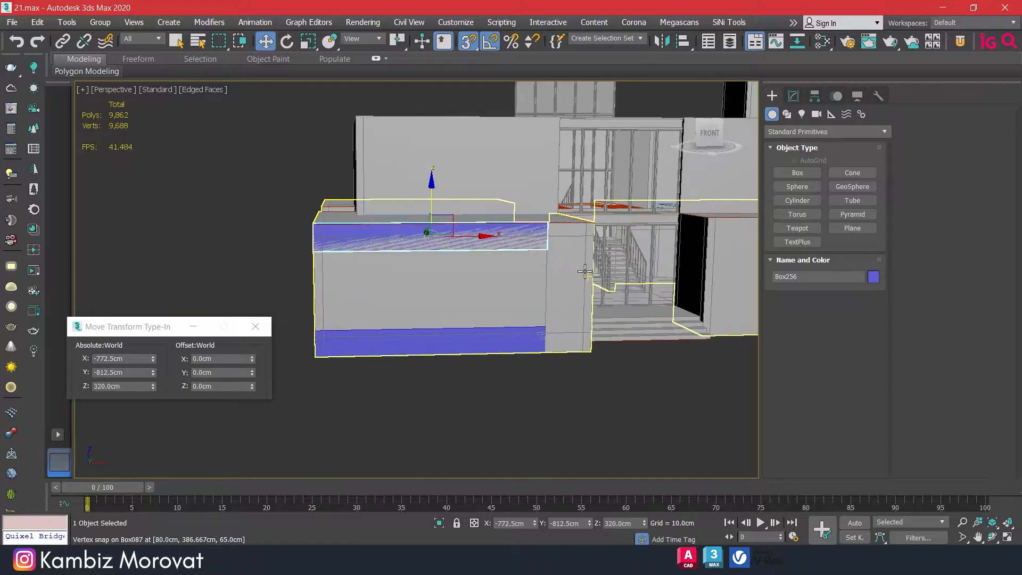
# Select the upper horizontal edge loop of the ground-floor walls and lower it to Z 320 cm, snapping to the upper guide box
pyautogui.click(791, 103)
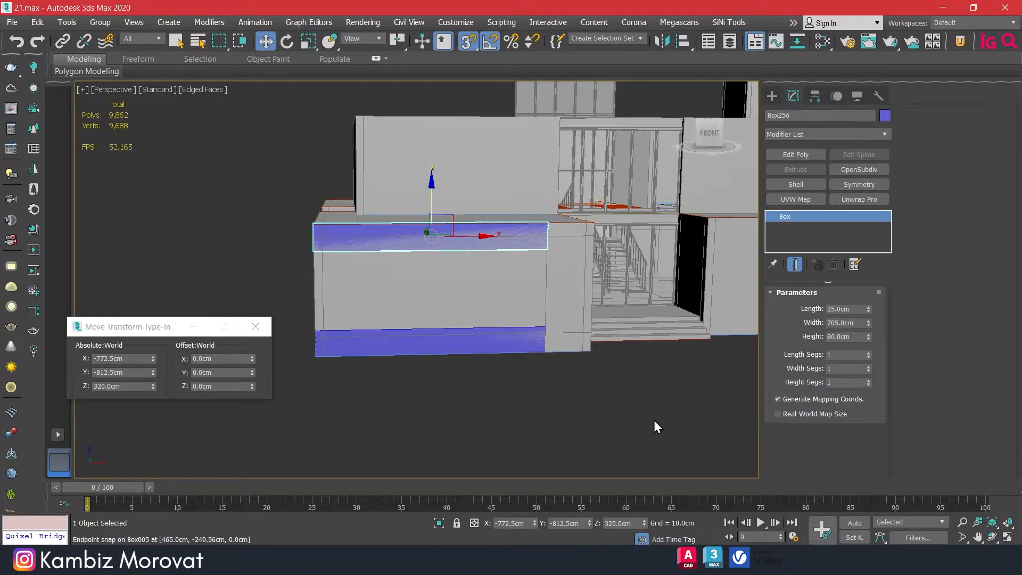
pyautogui.click(554, 308)
pyautogui.click(806, 311)
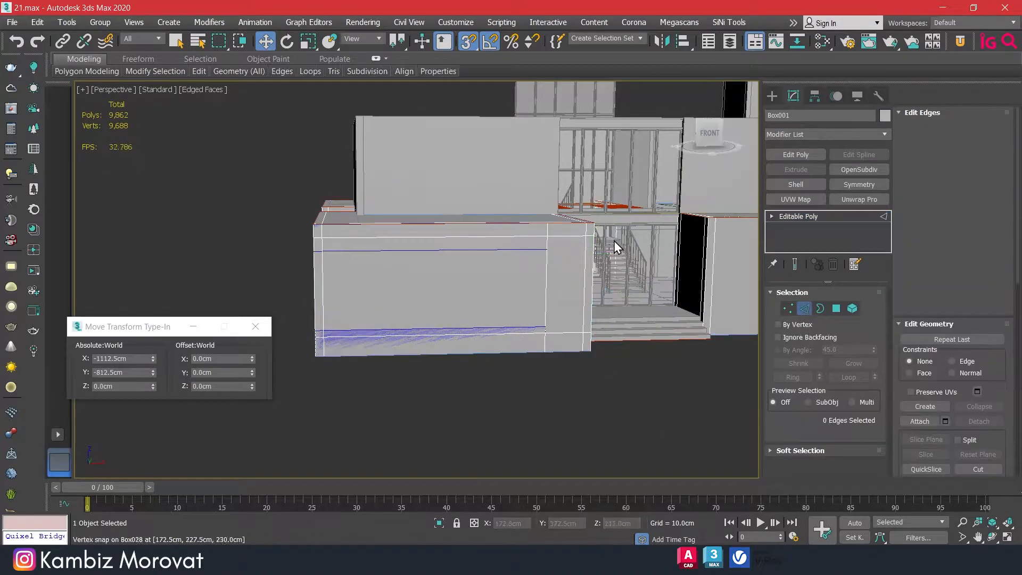
pyautogui.doubleClick(573, 236)
pyautogui.scroll(5, 573, 236)
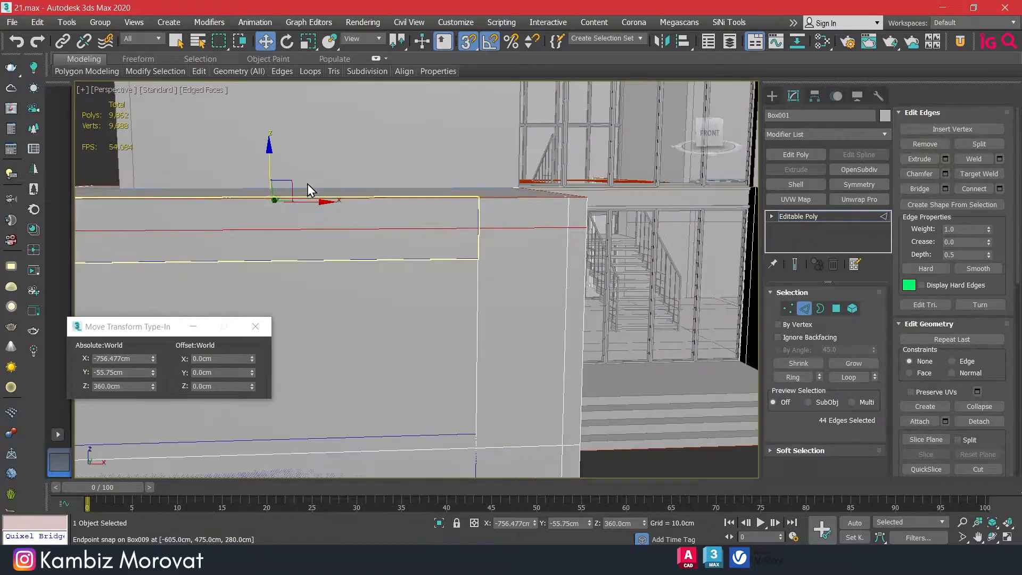
pyautogui.moveTo(270, 160); pyautogui.dragTo(477, 278)
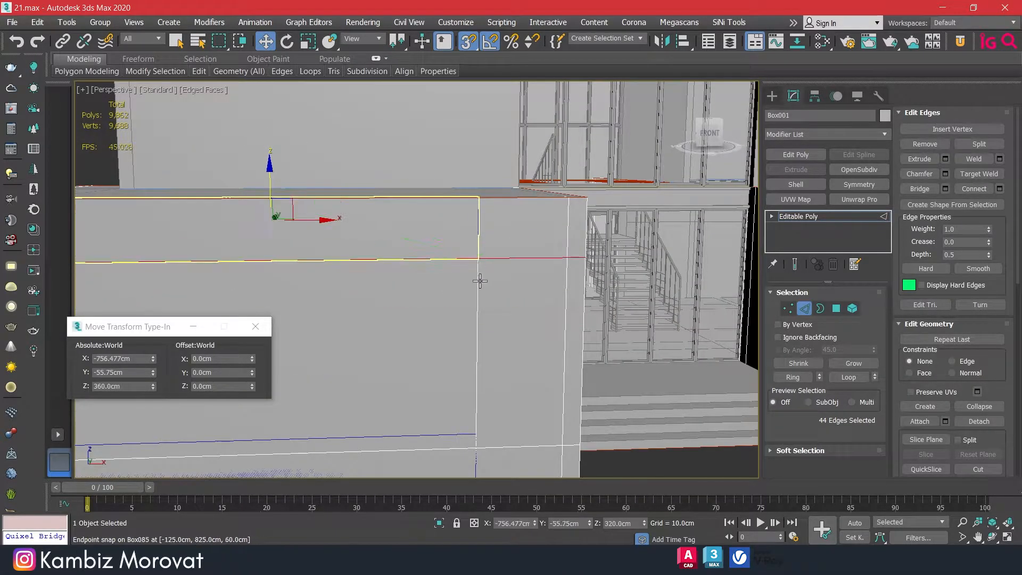
# Select the lower horizontal edge loop of the ground-floor walls and raise it to Z 80 cm, snapping to the lower guide box
pyautogui.scroll(-3, 509, 397)
pyautogui.moveTo(508, 399); pyautogui.dragTo(508, 400)
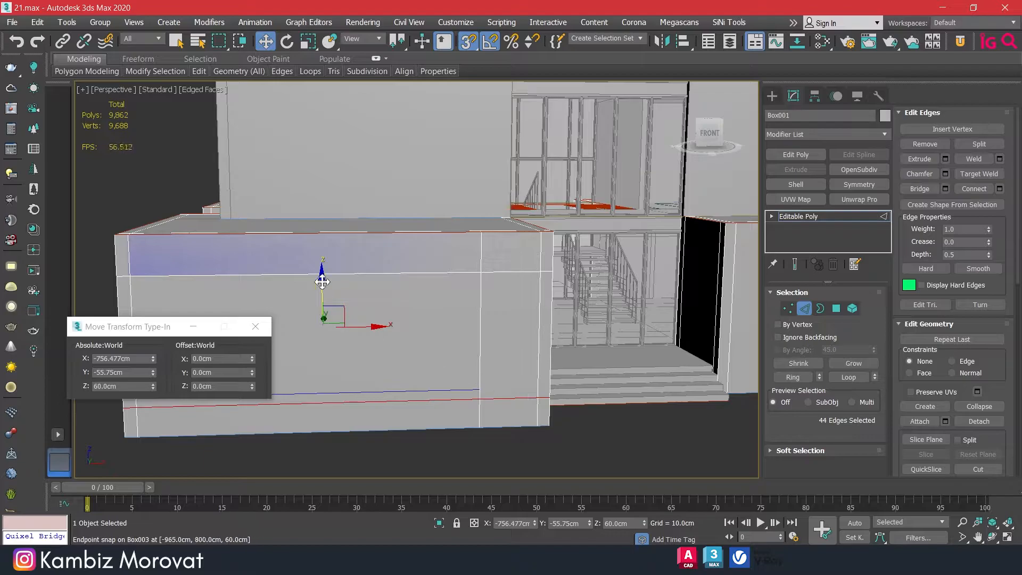
pyautogui.moveTo(320, 281); pyautogui.dragTo(476, 386)
pyautogui.scroll(-2, 456, 398)
pyautogui.moveTo(455, 398); pyautogui.dragTo(506, 377, button='middle')
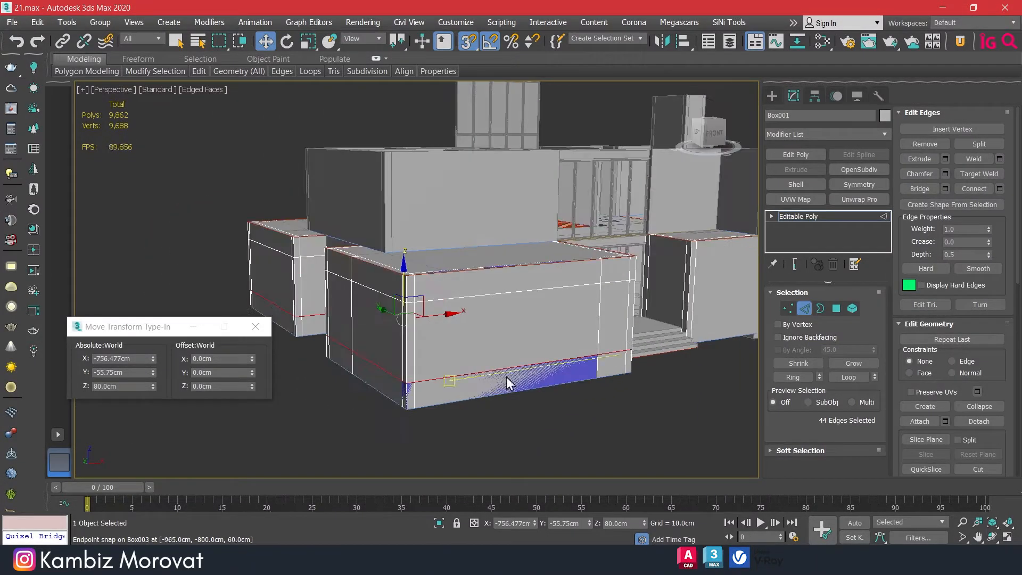
pyautogui.click(804, 309)
# Delete both guide boxes from the front ground-floor wall
pyautogui.click(642, 443)
pyautogui.click(582, 373)
pyautogui.press('Delete')
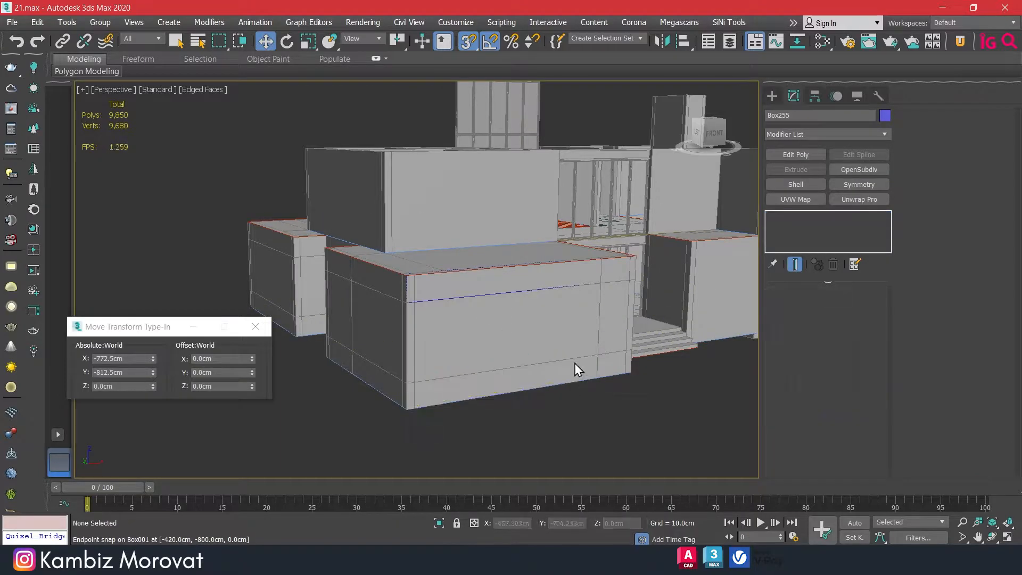
pyautogui.click(532, 284)
pyautogui.press('Delete')
pyautogui.moveTo(621, 395); pyautogui.dragTo(578, 388, button='middle')
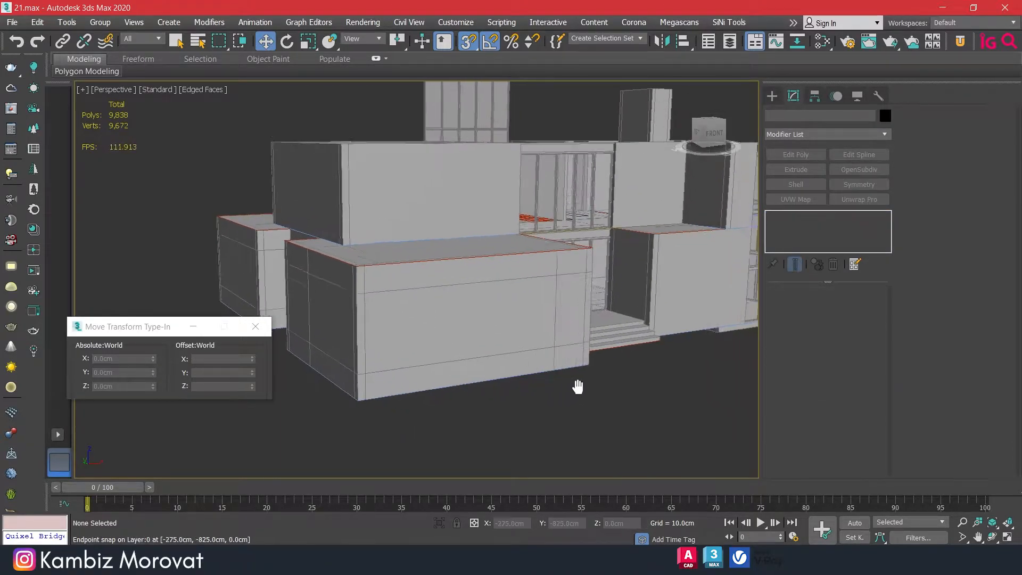
# Select the ground-floor walls object and isolate it
pyautogui.scroll(-2, 493, 314)
pyautogui.click(496, 318)
pyautogui.keyDown('alt'); pyautogui.moveTo(496, 319); pyautogui.dragTo(521, 342, button='middle'); pyautogui.keyUp('alt')
pyautogui.hotkey('alt', 'q')
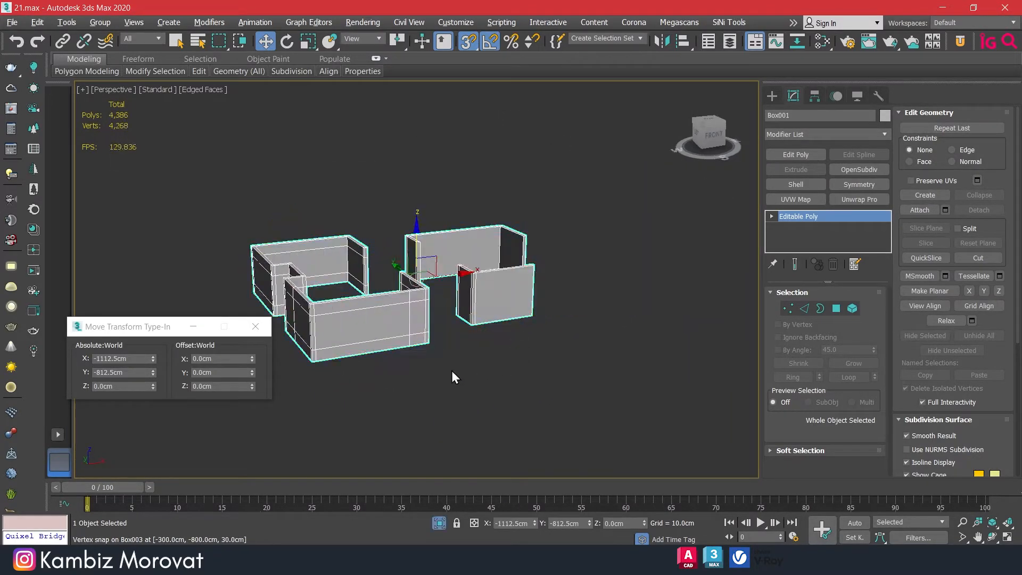
# Delete the inner and outer middle polygons of the front and adjoining side wall to open a window around the corner
pyautogui.keyDown('alt'); pyautogui.moveTo(452, 371); pyautogui.dragTo(625, 325, button='middle'); pyautogui.keyUp('alt')
pyautogui.scroll(2, 625, 325)
pyautogui.click(836, 310)
pyautogui.click(438, 330)
pyautogui.scroll(2, 384, 346)
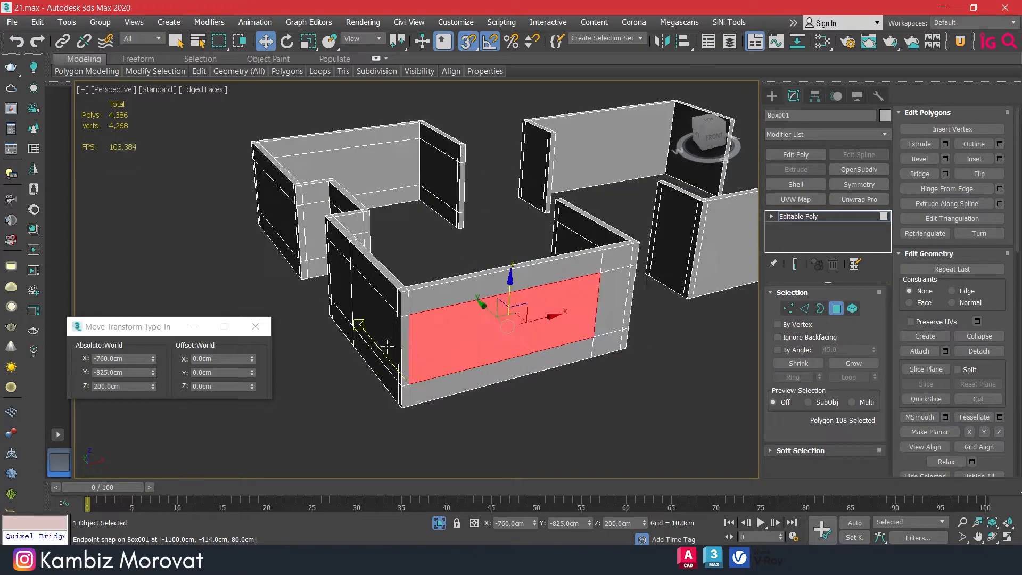
pyautogui.keyDown('ctrl'); pyautogui.click(404, 345); pyautogui.keyUp('ctrl')
pyautogui.keyDown('alt'); pyautogui.moveTo(405, 345); pyautogui.dragTo(451, 354, button='middle'); pyautogui.keyUp('alt')
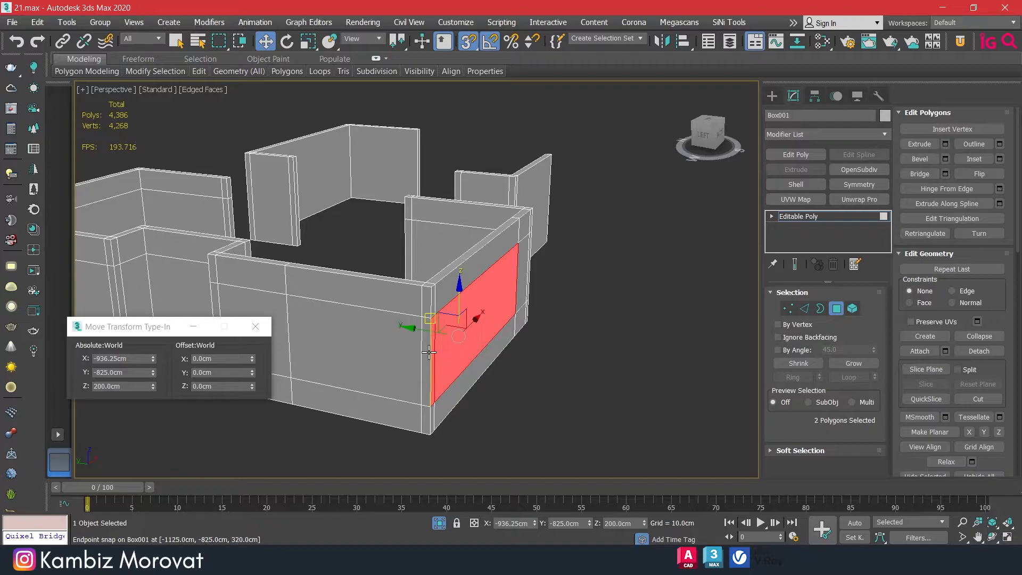
pyautogui.keyDown('ctrl'); pyautogui.click(365, 353); pyautogui.keyUp('ctrl')
pyautogui.keyDown('alt'); pyautogui.moveTo(365, 354); pyautogui.dragTo(329, 344, button='middle'); pyautogui.keyUp('alt')
pyautogui.keyDown('alt'); pyautogui.moveTo(474, 333); pyautogui.dragTo(393, 368, button='middle'); pyautogui.keyUp('alt')
pyautogui.keyDown('ctrl'); pyautogui.click(464, 349); pyautogui.keyUp('ctrl')
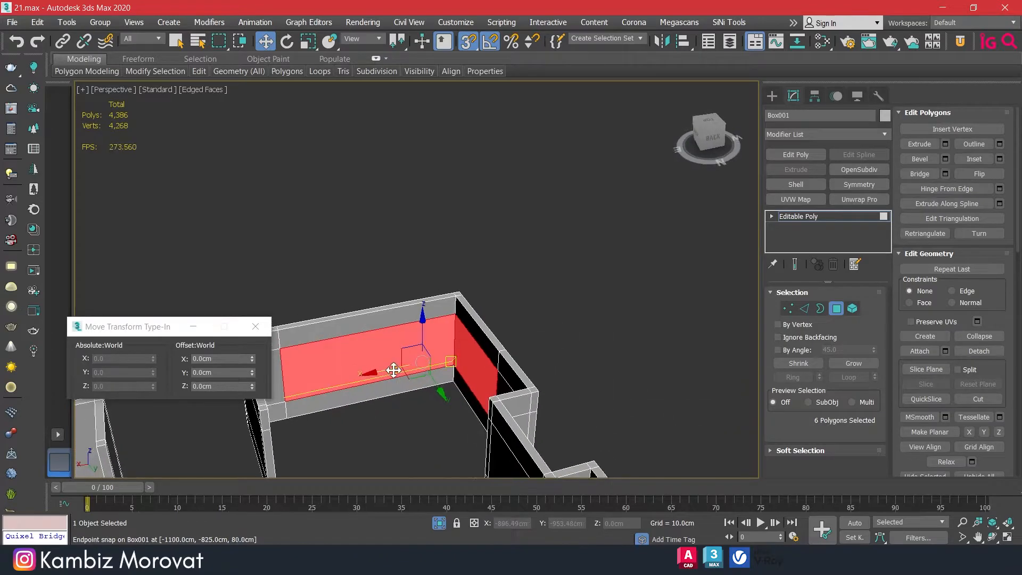
pyautogui.press('Delete')
# Bridge the inner and outer sill edges of the corner window opening along the front wall and the side wall
pyautogui.scroll(-5, 459, 344)
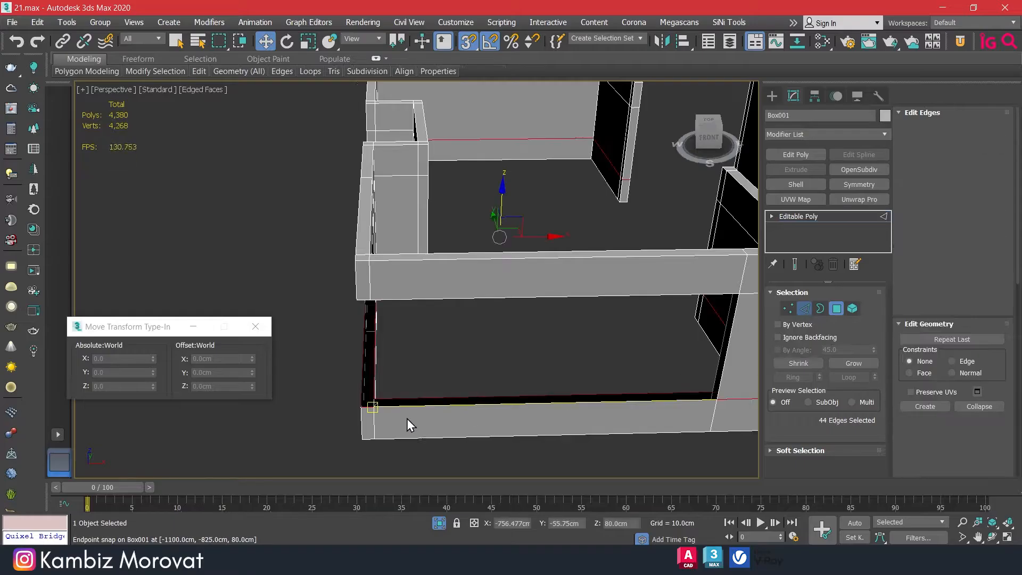
pyautogui.scroll(2, 401, 403)
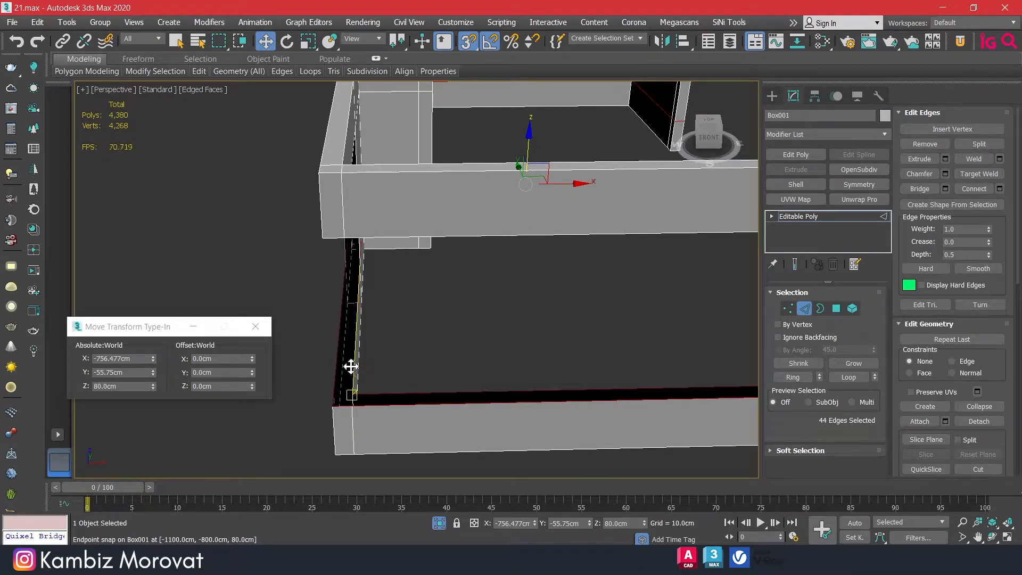
pyautogui.click(416, 398)
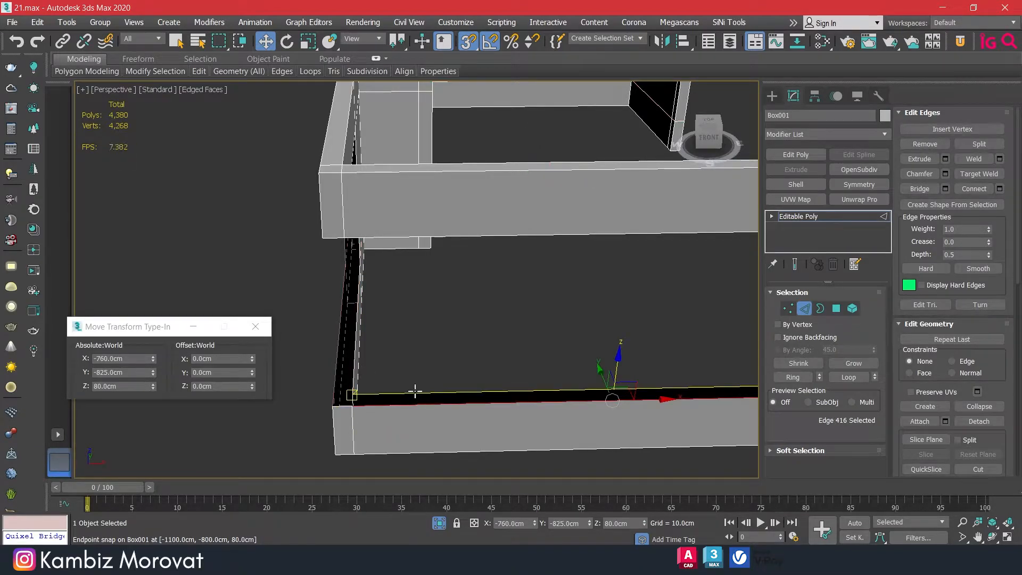
pyautogui.keyDown('ctrl'); pyautogui.click(673, 392); pyautogui.keyUp('ctrl')
pyautogui.click(920, 188)
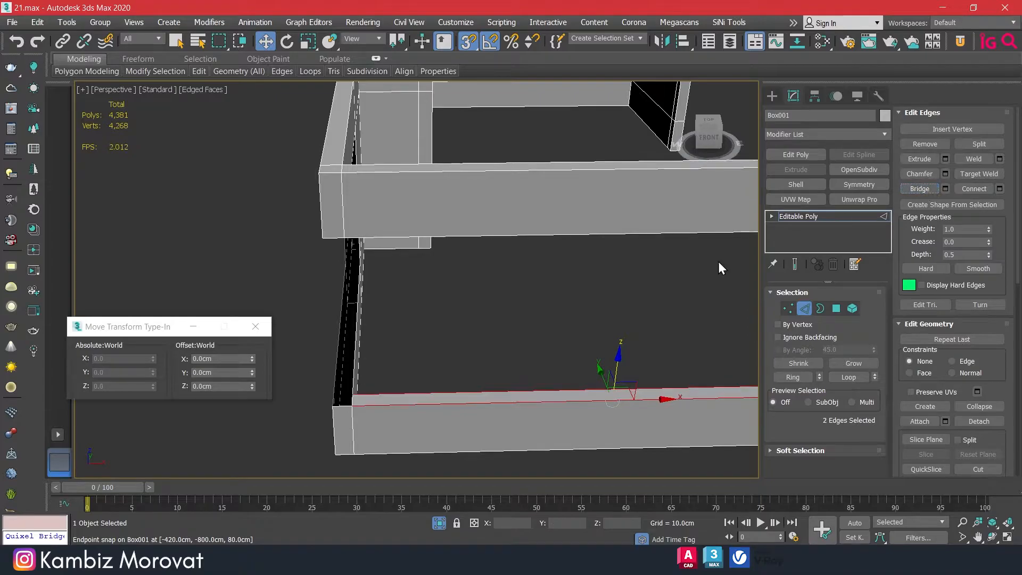
pyautogui.click(354, 336)
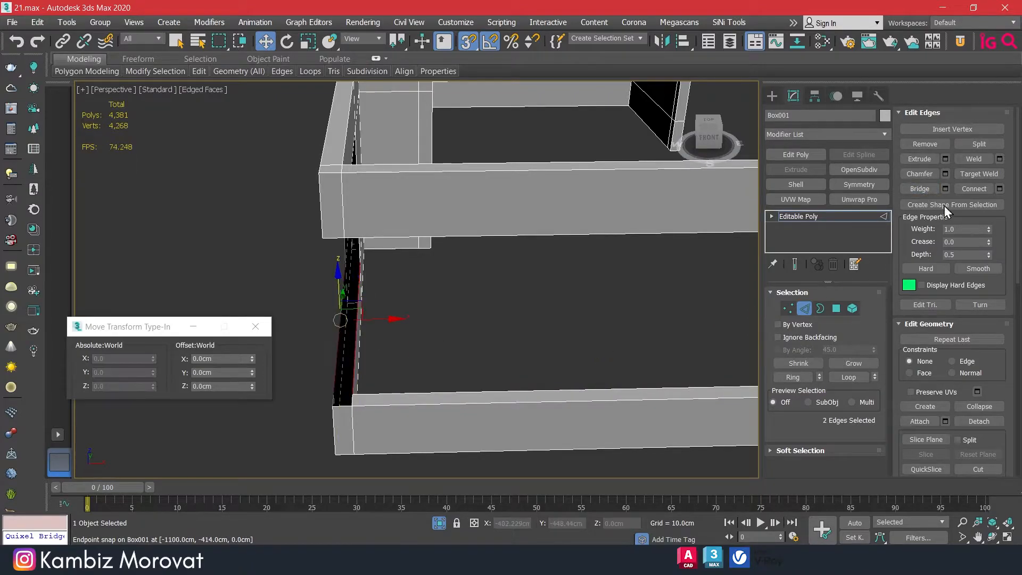
pyautogui.click(928, 186)
pyautogui.moveTo(425, 383); pyautogui.dragTo(427, 409, button='middle')
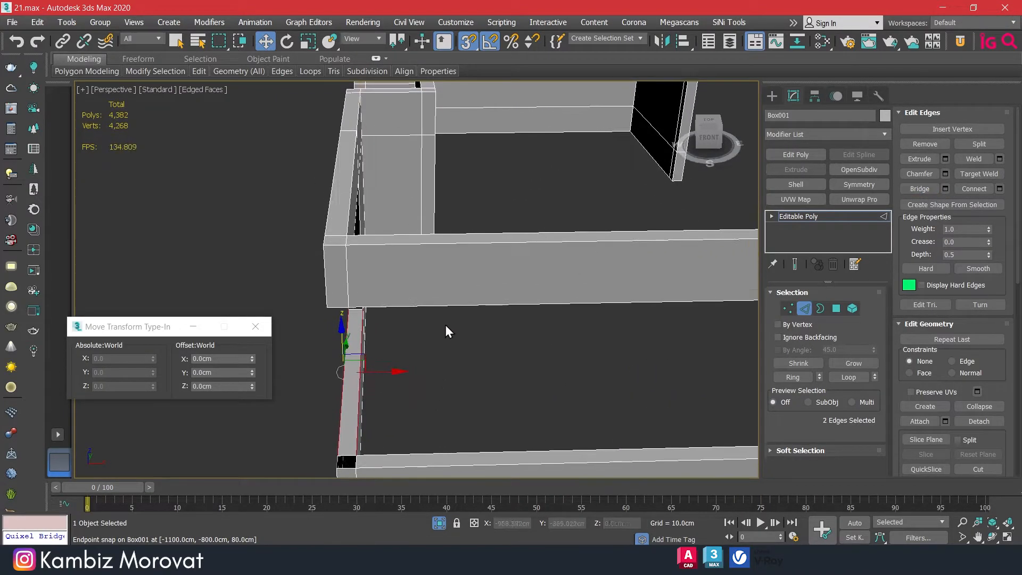
# Bridge the inner and outer head edges on the underside of the corner opening along the front and side walls
pyautogui.click(454, 305)
pyautogui.moveTo(566, 315)
pyautogui.keyDown('alt'); pyautogui.mouseDown(button='middle')
pyautogui.moveTo(589, 270)
pyautogui.moveTo(565, 296)
pyautogui.mouseUp(button='middle'); pyautogui.keyUp('alt')
pyautogui.click(920, 189)
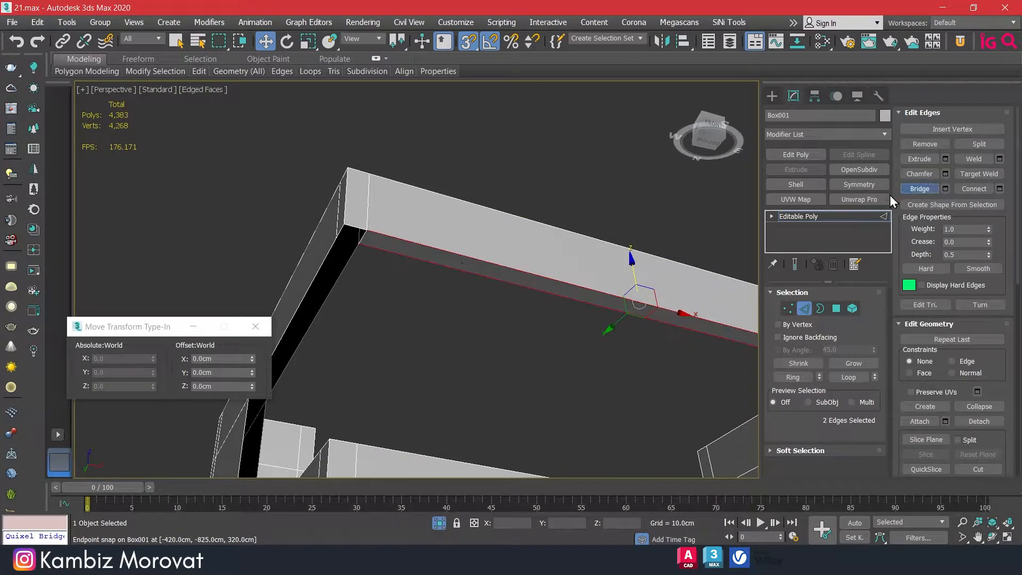
pyautogui.click(320, 260)
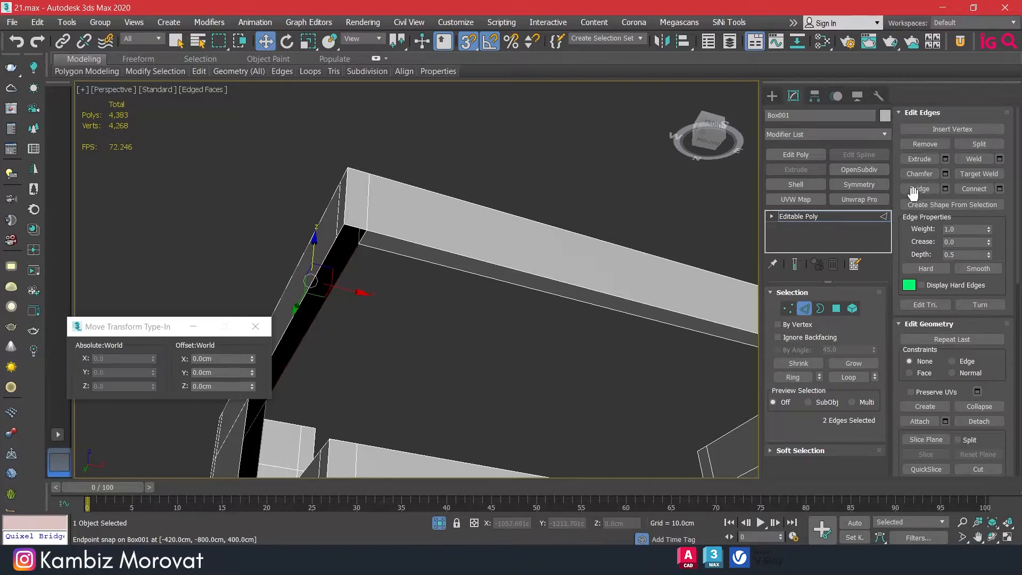
pyautogui.click(335, 323)
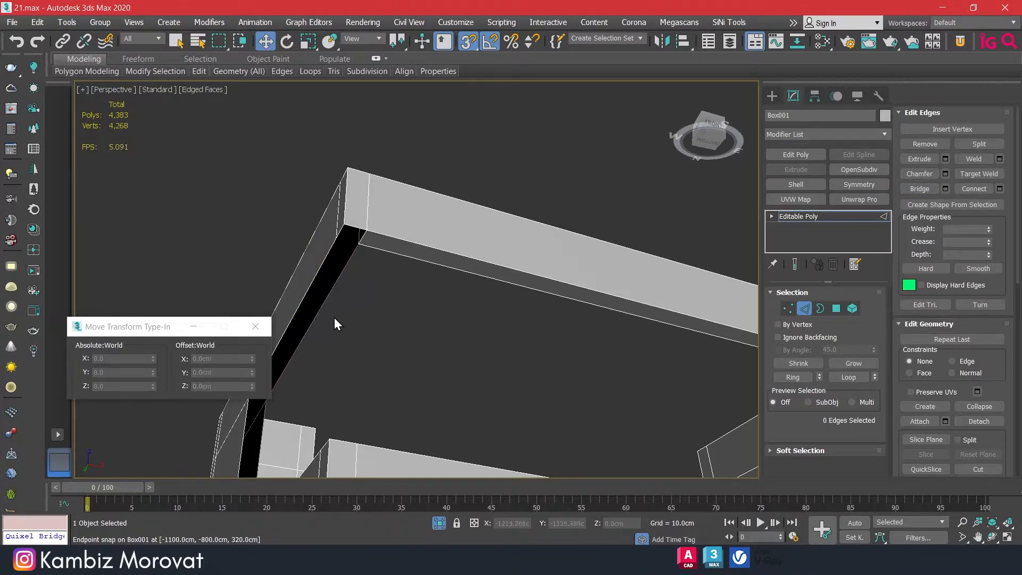
pyautogui.click(323, 302)
pyautogui.keyDown('ctrl'); pyautogui.click(311, 287); pyautogui.keyUp('ctrl')
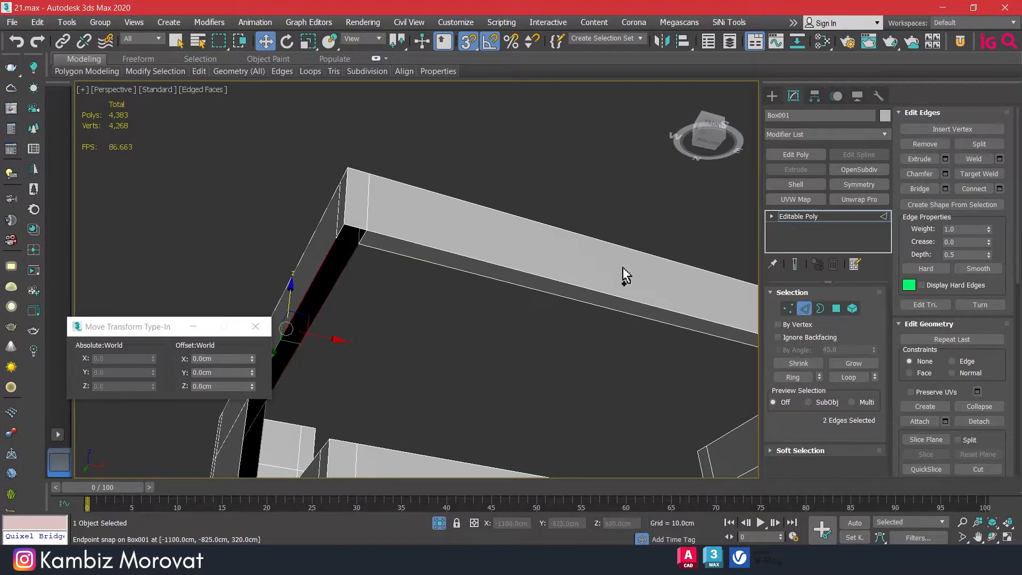
pyautogui.click(916, 186)
# Bridge the vertical jamb edges at the side-wall end and the front-wall end of the corner window opening
pyautogui.moveTo(288, 413); pyautogui.dragTo(408, 297, button='middle')
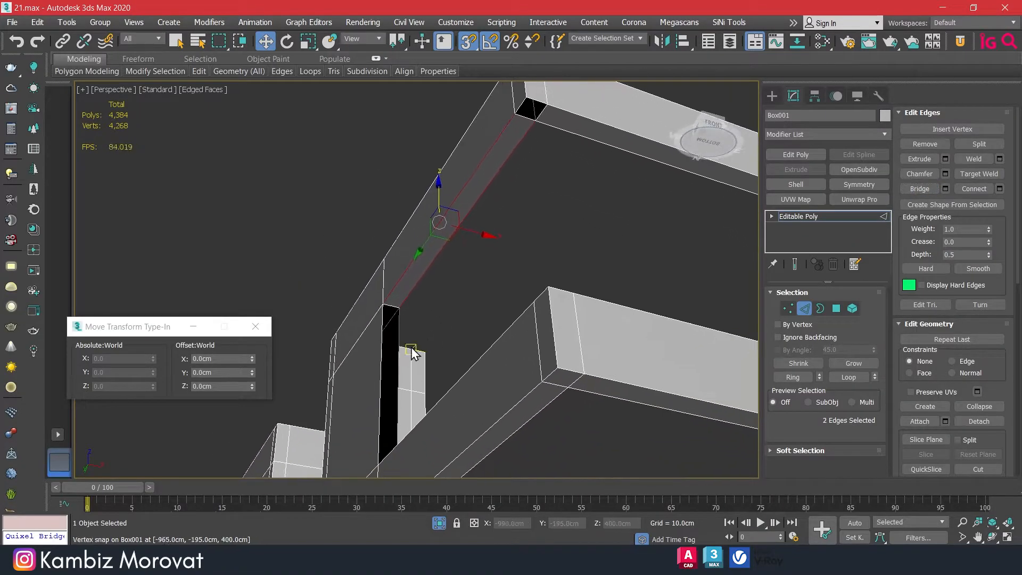
pyautogui.click(384, 351)
pyautogui.keyDown('ctrl'); pyautogui.click(399, 326); pyautogui.keyUp('ctrl')
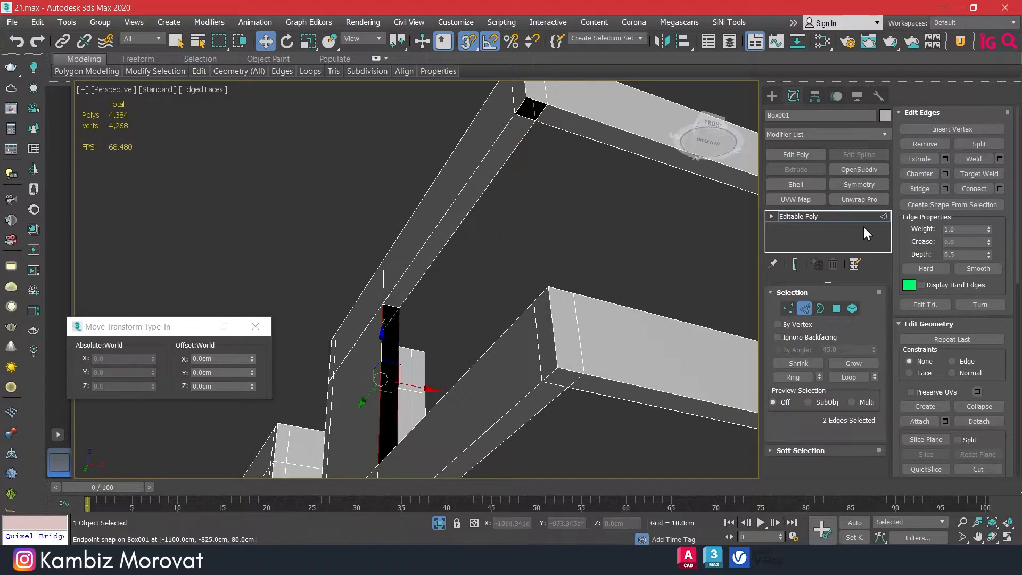
pyautogui.click(909, 191)
pyautogui.moveTo(561, 308); pyautogui.dragTo(199, 327, button='middle')
pyautogui.moveTo(706, 303); pyautogui.dragTo(465, 313, button='middle')
pyautogui.click(492, 320)
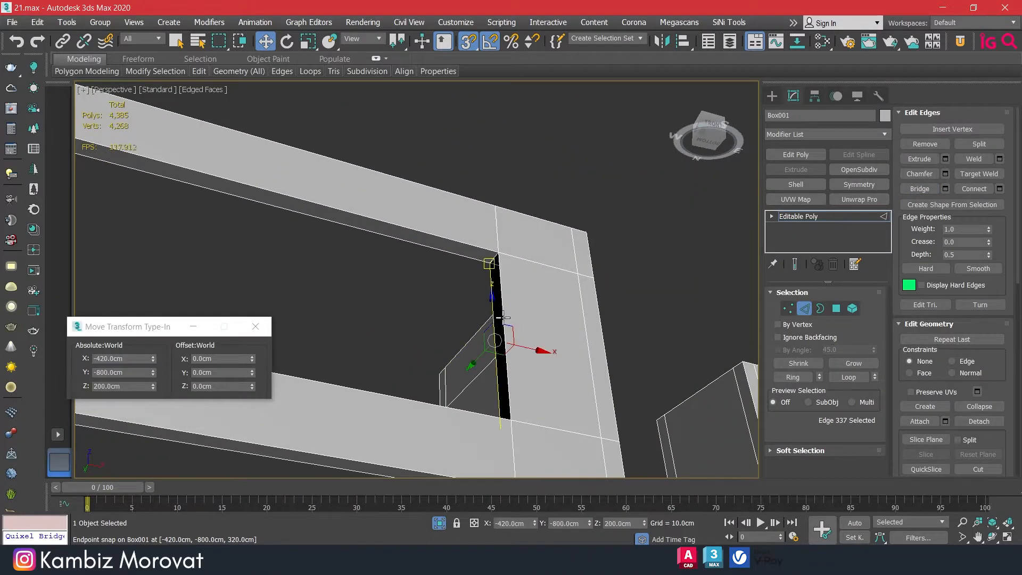
pyautogui.keyDown('ctrl'); pyautogui.click(505, 318); pyautogui.keyUp('ctrl')
pyautogui.click(919, 189)
# Cap the open square borders at the head corner and the sill corner of the corner window opening
pyautogui.keyDown('alt'); pyautogui.moveTo(510, 227); pyautogui.dragTo(816, 251, button='middle'); pyautogui.keyUp('alt')
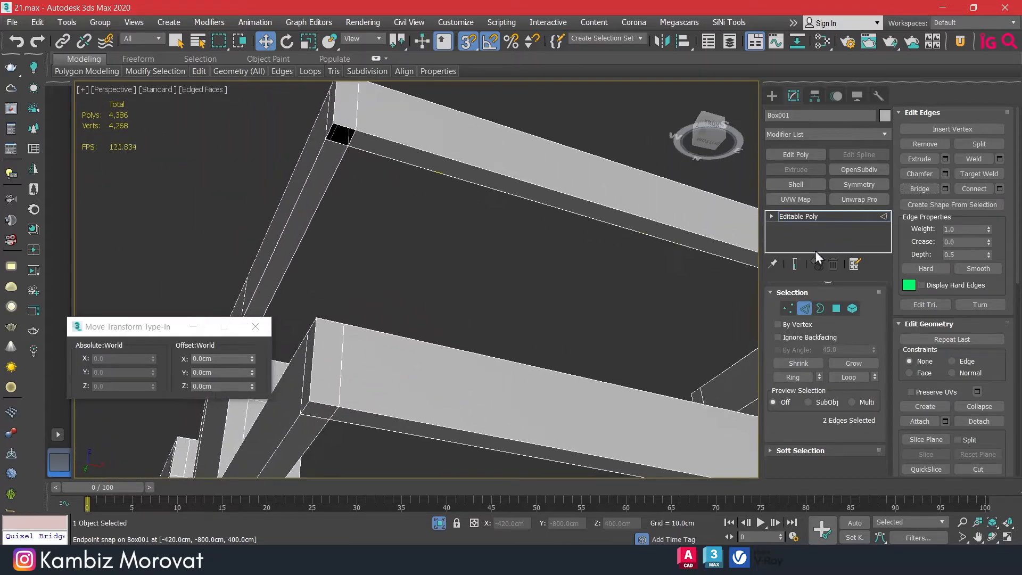
pyautogui.click(820, 308)
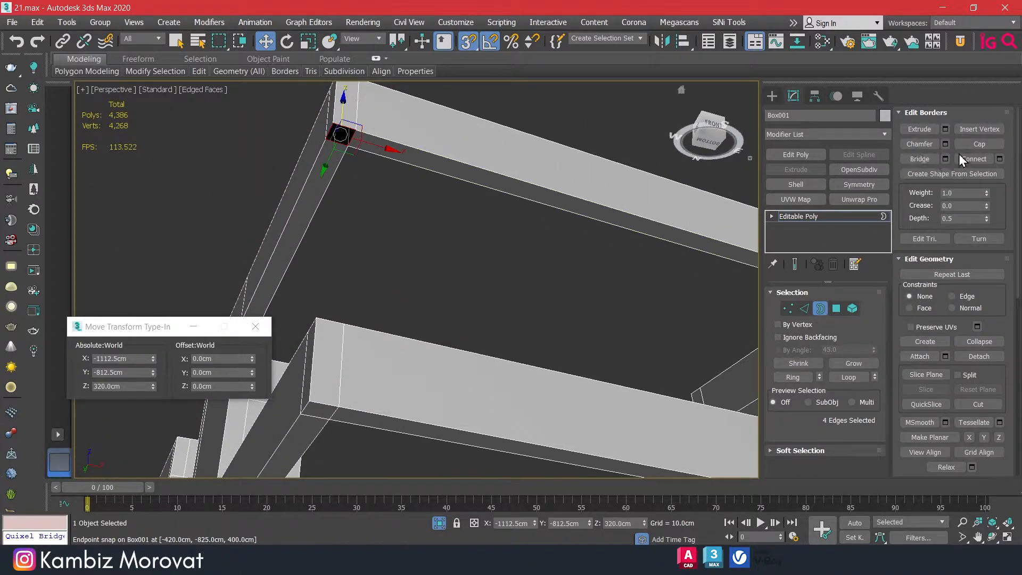
pyautogui.scroll(-5, 432, 228)
pyautogui.keyDown('alt'); pyautogui.moveTo(431, 276); pyautogui.dragTo(419, 328, button='middle'); pyautogui.keyUp('alt')
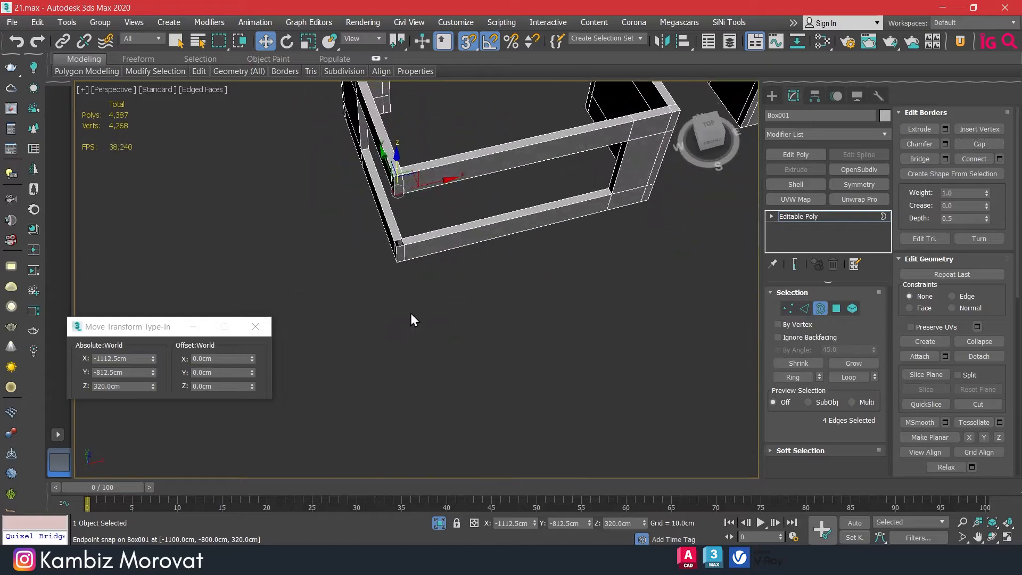
pyautogui.scroll(4, 395, 251)
pyautogui.click(403, 251)
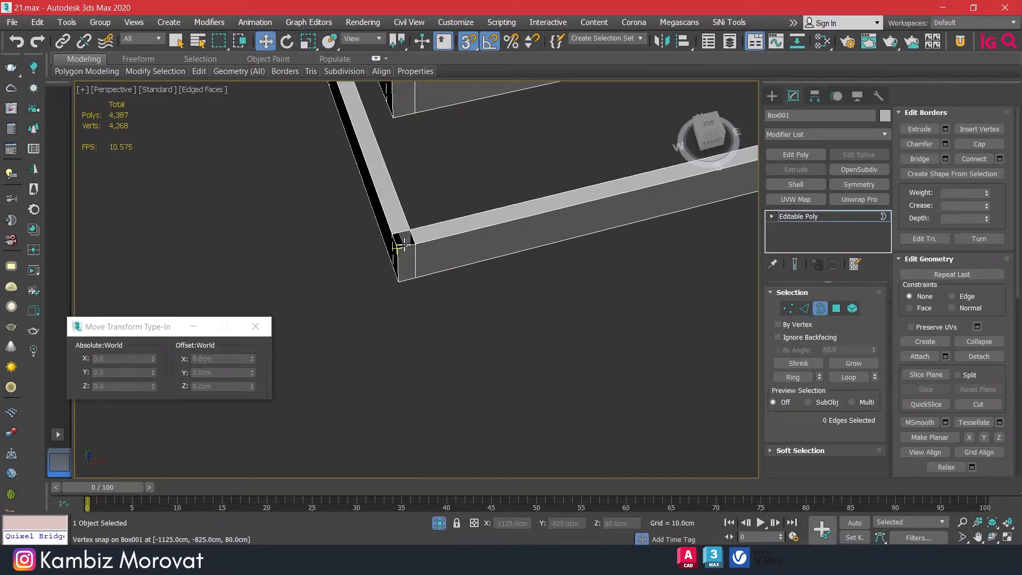
pyautogui.click(404, 246)
pyautogui.click(970, 147)
# Finish border editing on the ground-floor walls and exit isolation to bring back the rest of the house
pyautogui.moveTo(509, 218); pyautogui.dragTo(557, 243, button='middle')
pyautogui.moveTo(557, 243); pyautogui.dragTo(502, 262, button='middle')
pyautogui.scroll(-4, 589, 258)
pyautogui.moveTo(589, 258)
pyautogui.keyDown('alt'); pyautogui.mouseDown(button='middle')
pyautogui.moveTo(566, 242)
pyautogui.moveTo(589, 270)
pyautogui.mouseUp(button='middle'); pyautogui.keyUp('alt')
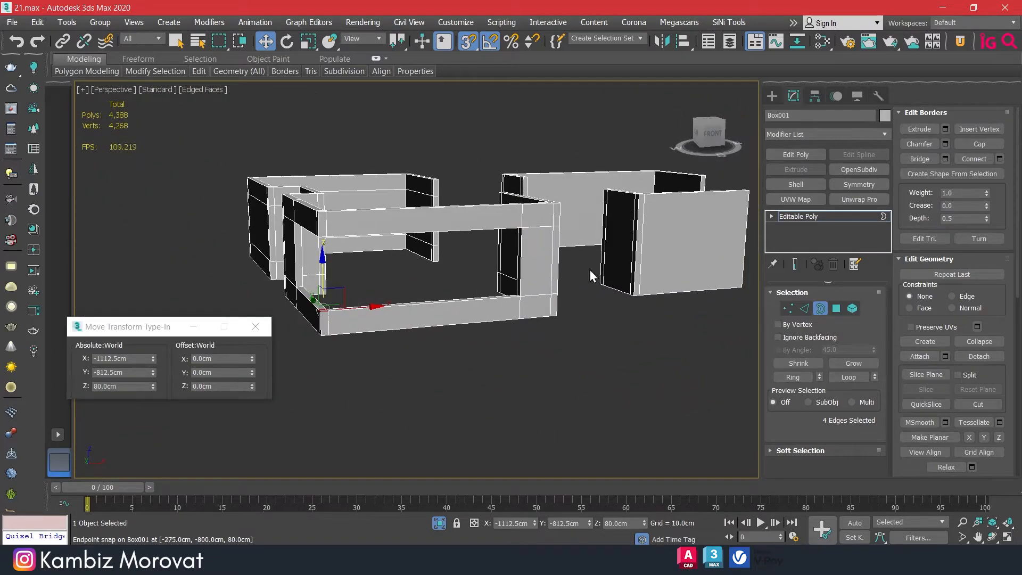
pyautogui.click(819, 309)
pyautogui.rightClick(573, 313)
pyautogui.click(606, 238)
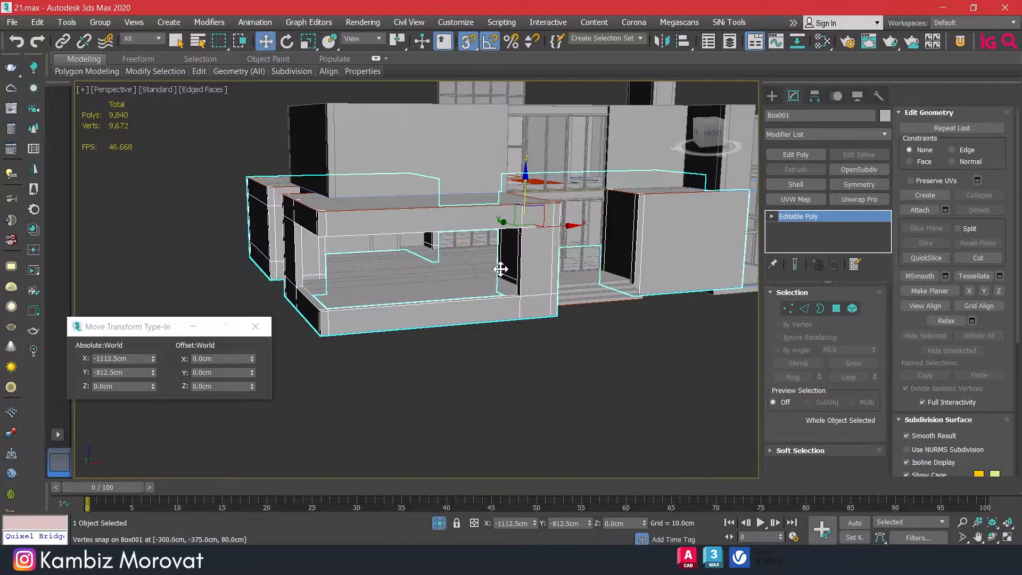
pyautogui.scroll(-3, 501, 353)
pyautogui.click(563, 349)
# Connect the vertical edge ring of the upper-floor wall beside the corner glazing with one segment and raise it to the glazing frame's top
pyautogui.keyDown('alt'); pyautogui.moveTo(563, 348); pyautogui.dragTo(606, 323, button='middle'); pyautogui.keyUp('alt')
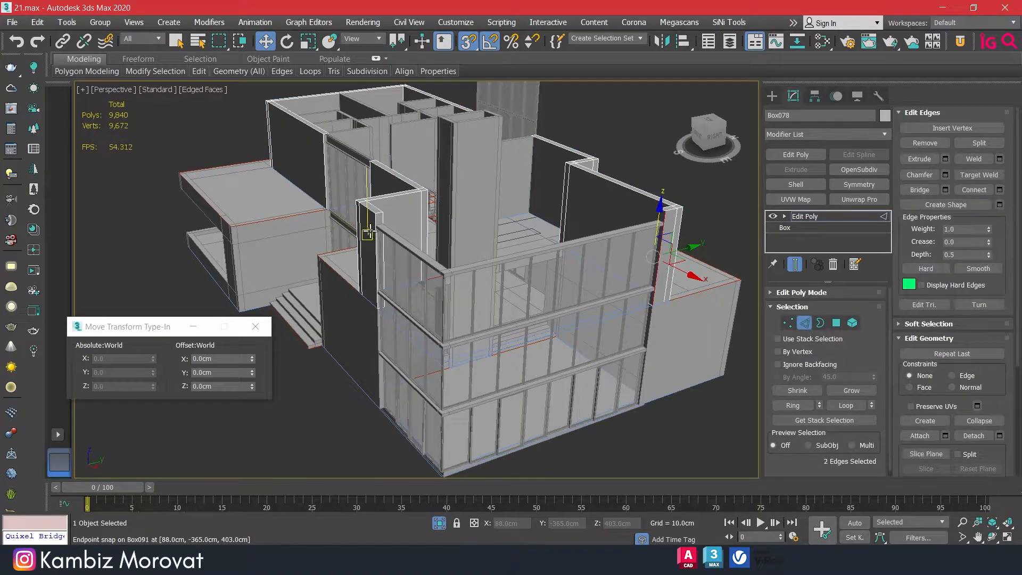
pyautogui.click(377, 234)
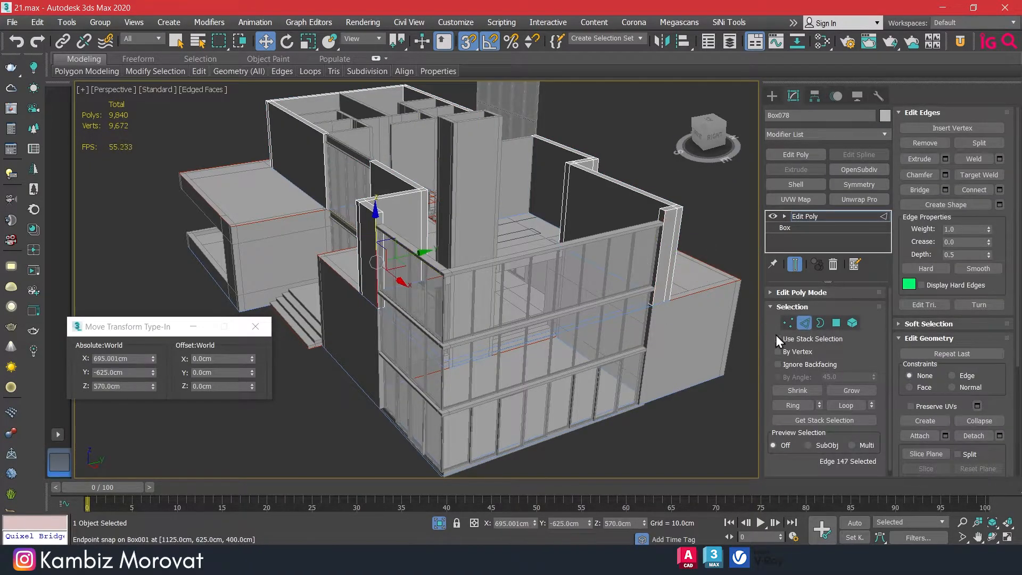
pyautogui.click(793, 406)
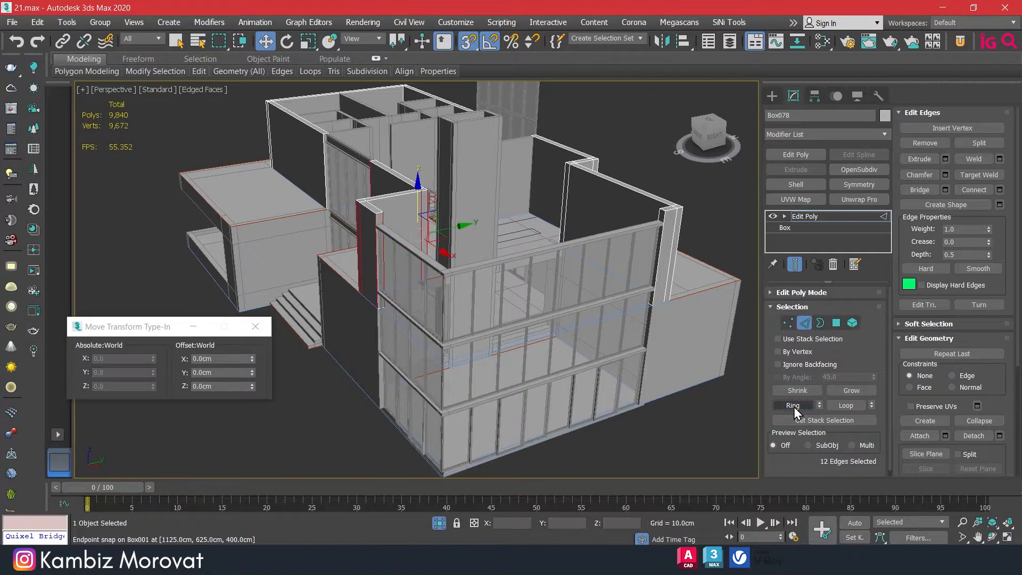
pyautogui.click(1000, 190)
pyautogui.click(424, 344)
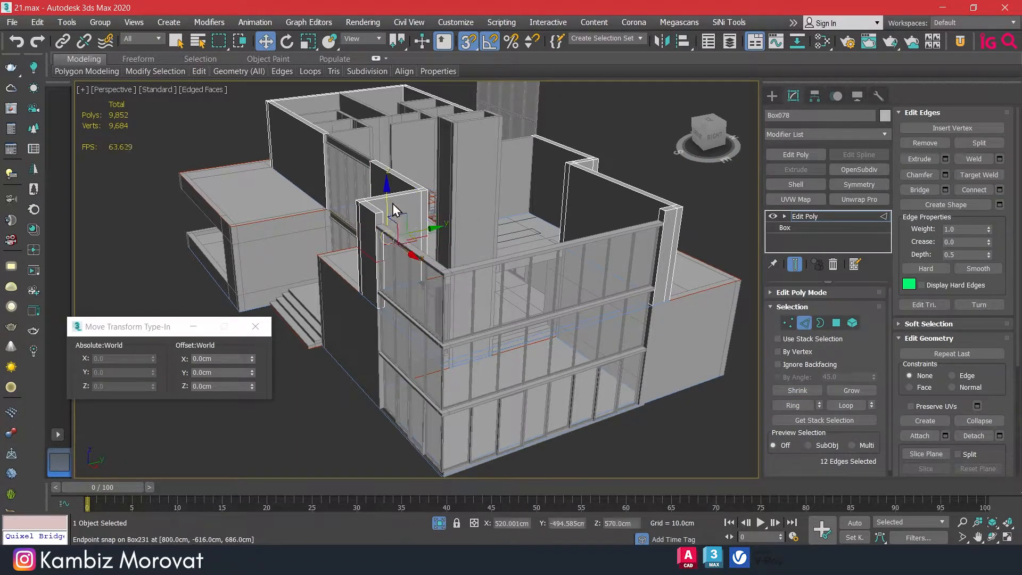
pyautogui.scroll(3, 382, 224)
pyautogui.moveTo(382, 226); pyautogui.dragTo(365, 239)
pyautogui.moveTo(571, 251); pyautogui.dragTo(405, 217, button='middle')
pyautogui.scroll(3, 404, 217)
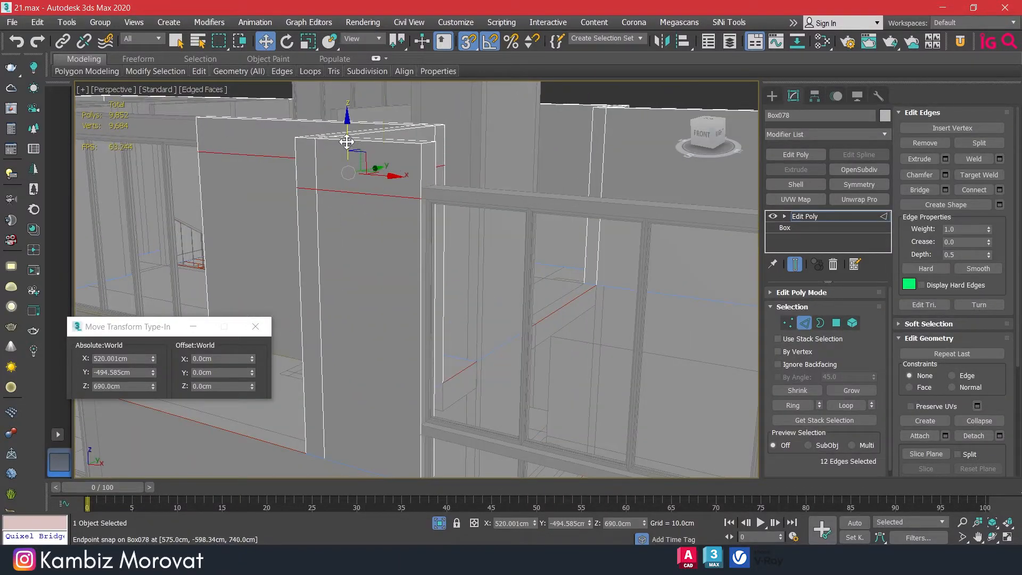
pyautogui.moveTo(426, 185); pyautogui.dragTo(424, 187)
# Connect the vertical edge ring at the far end of the glazing with one segment and raise the new edges to a height of 700 cm
pyautogui.scroll(-3, 597, 209)
pyautogui.moveTo(597, 209); pyautogui.dragTo(371, 203, button='middle')
pyautogui.scroll(3, 676, 184)
pyautogui.moveTo(677, 184); pyautogui.dragTo(349, 221, button='middle')
pyautogui.click(494, 166)
pyautogui.click(810, 404)
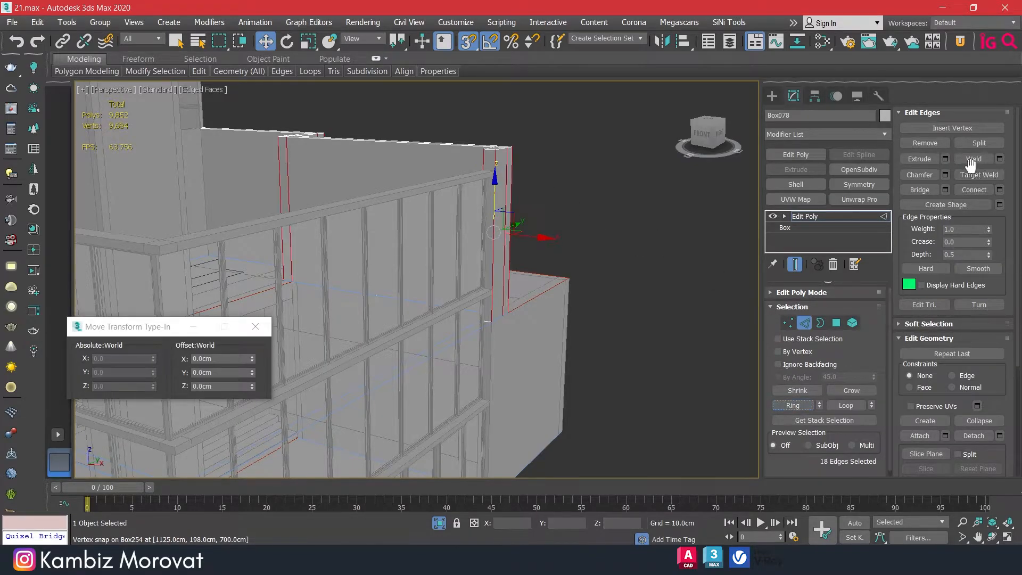
pyautogui.click(1000, 191)
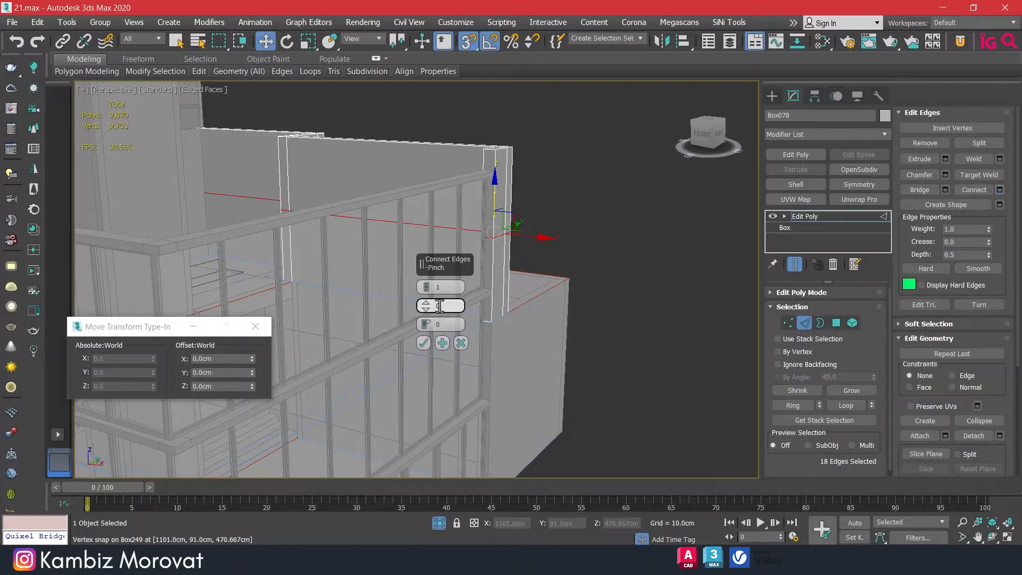
pyautogui.click(424, 343)
pyautogui.moveTo(346, 212); pyautogui.dragTo(503, 174)
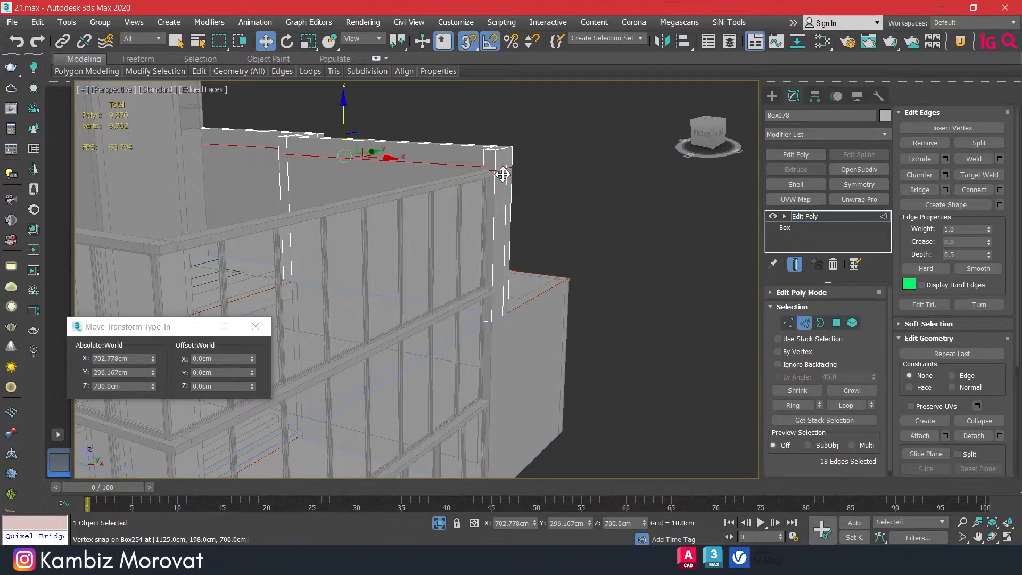
# Extrude the upper wall-end polygon 50 cm above the side glazing and extend it to align with the opposite wall's inner corner
pyautogui.click(836, 323)
pyautogui.click(489, 160)
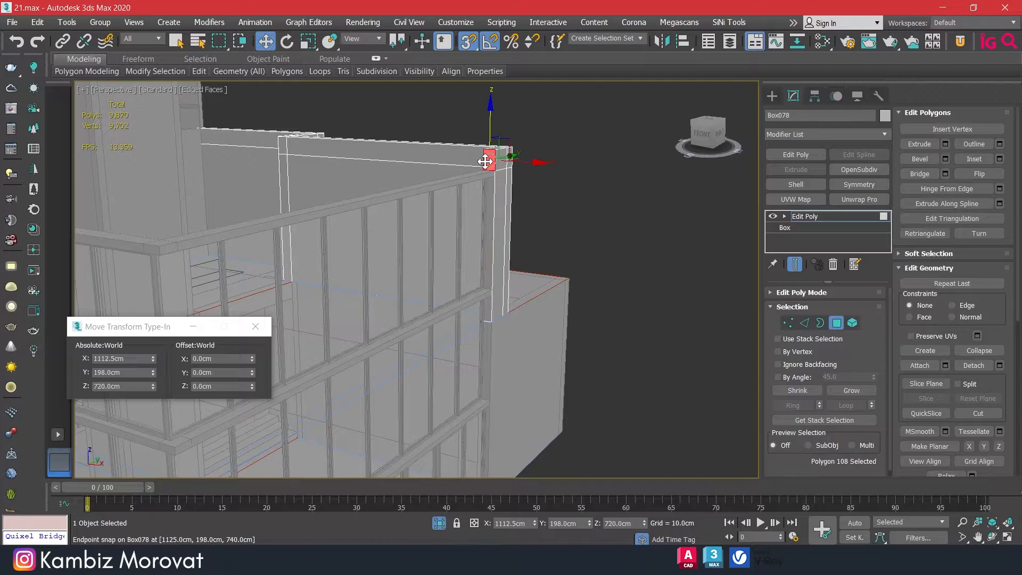
pyautogui.click(946, 144)
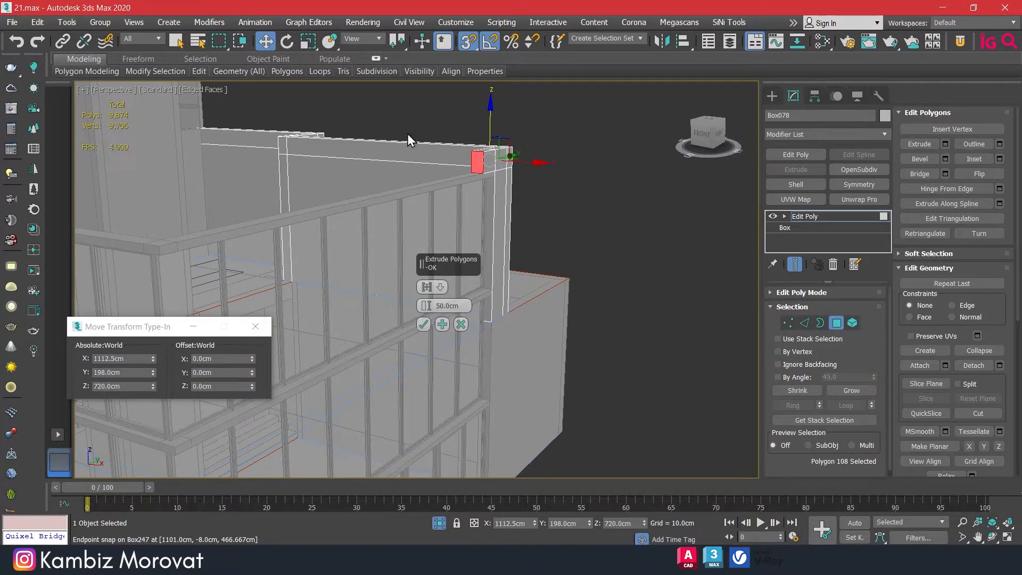
pyautogui.scroll(-5, 399, 222)
pyautogui.click(425, 324)
pyautogui.keyDown('alt'); pyautogui.moveTo(442, 229); pyautogui.dragTo(373, 266, button='middle'); pyautogui.keyUp('alt')
pyautogui.scroll(4, 342, 183)
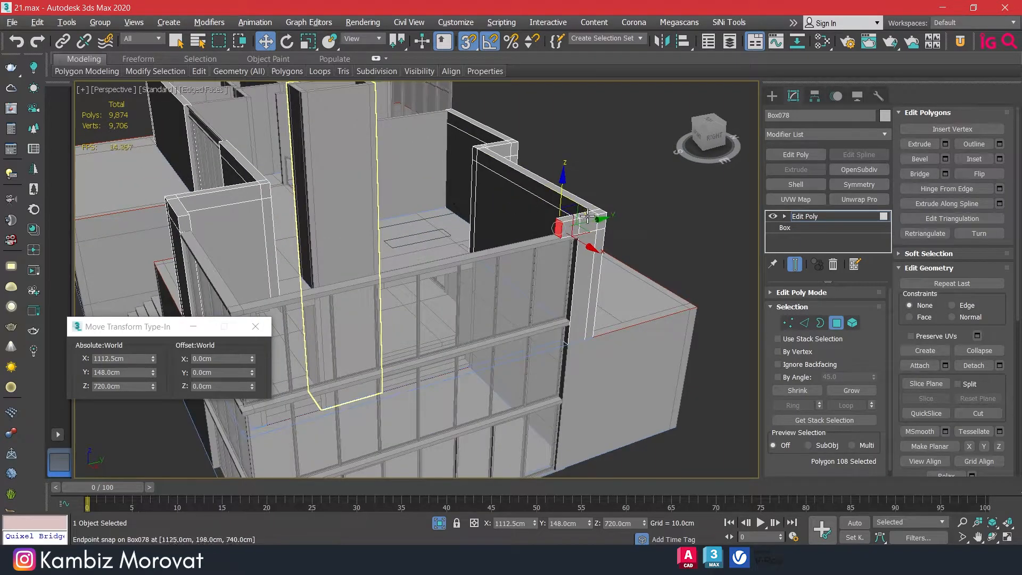
pyautogui.moveTo(592, 221); pyautogui.dragTo(522, 224)
pyautogui.keyDown('alt'); pyautogui.moveTo(569, 216); pyautogui.dragTo(641, 203, button='middle'); pyautogui.keyUp('alt')
pyautogui.moveTo(642, 202); pyautogui.dragTo(246, 195)
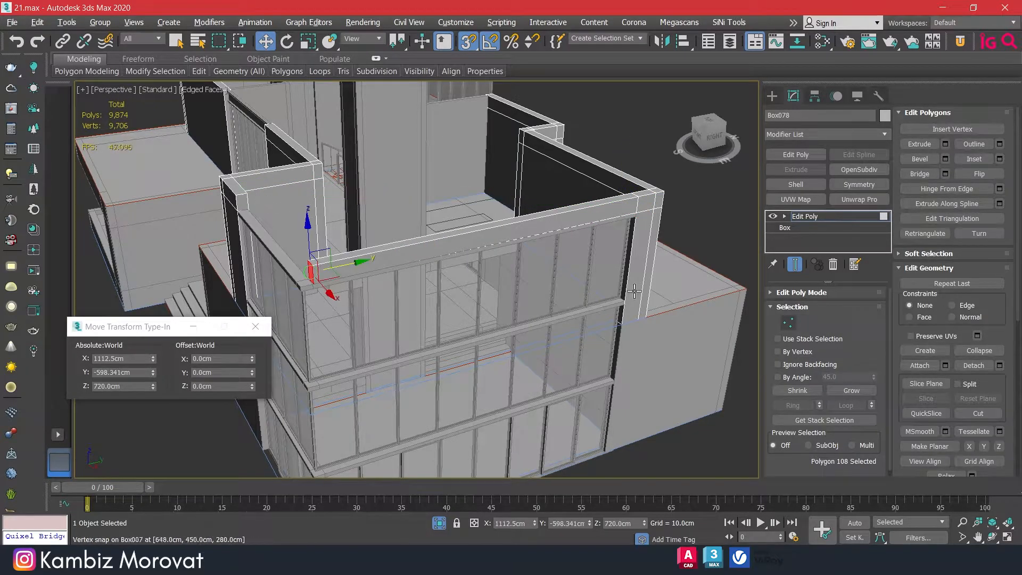
# Extrude the parapet end another 50 cm and snap it flush with the front wall's outer face
pyautogui.click(945, 144)
pyautogui.click(423, 325)
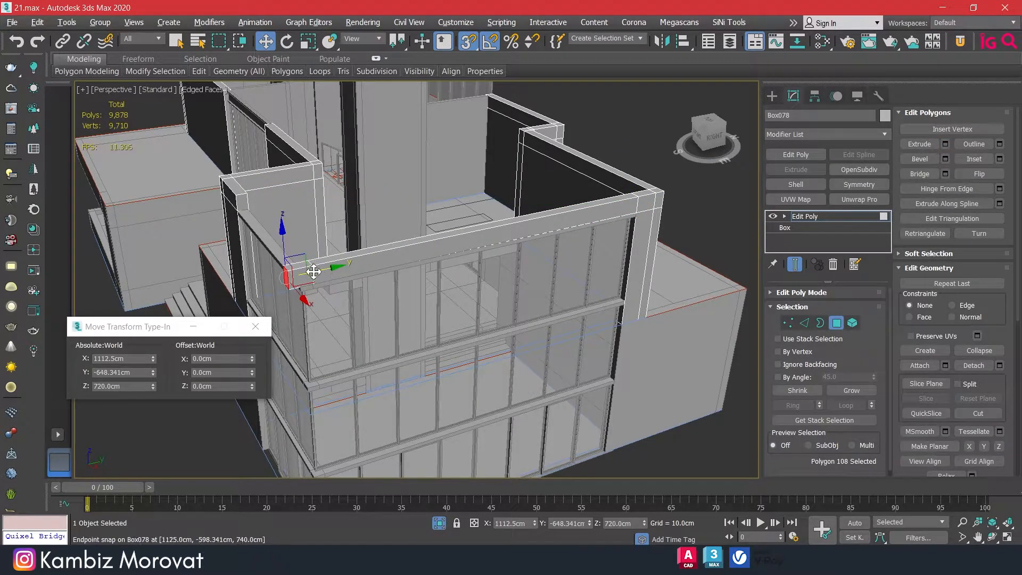
pyautogui.moveTo(309, 269); pyautogui.dragTo(220, 177)
pyautogui.keyDown('alt'); pyautogui.moveTo(220, 176); pyautogui.dragTo(402, 189, button='middle'); pyautogui.keyUp('alt')
# Bridge the parapet's corner side polygon to the facing wall-end polygon above the front glazing and finish polygon editing
pyautogui.click(290, 277)
pyautogui.moveTo(375, 286); pyautogui.dragTo(600, 249, button='middle')
pyautogui.keyDown('alt'); pyautogui.moveTo(600, 249); pyautogui.dragTo(212, 268, button='middle'); pyautogui.keyUp('alt')
pyautogui.keyDown('ctrl'); pyautogui.click(230, 265); pyautogui.keyUp('ctrl')
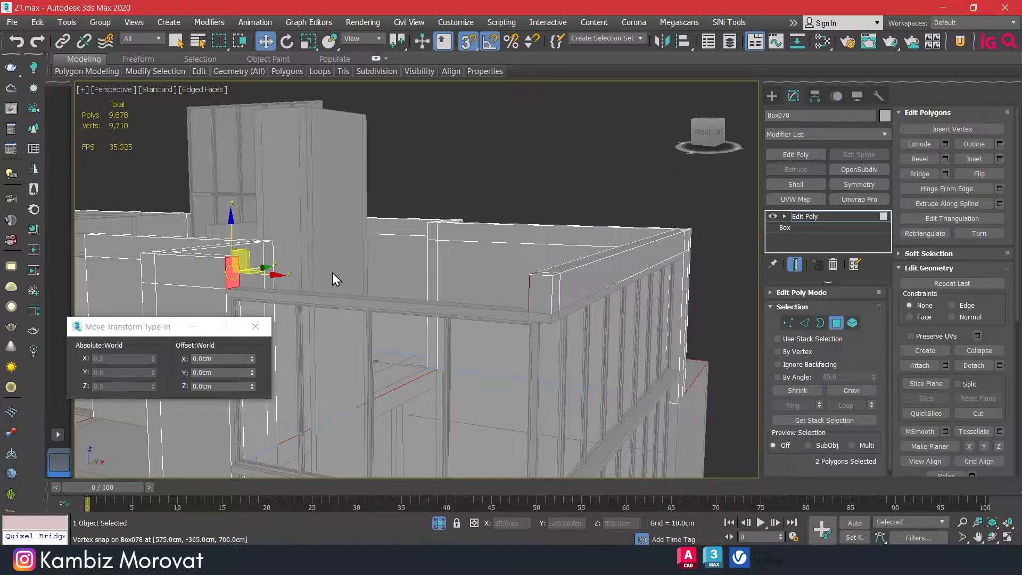
pyautogui.click(915, 174)
pyautogui.scroll(-4, 447, 224)
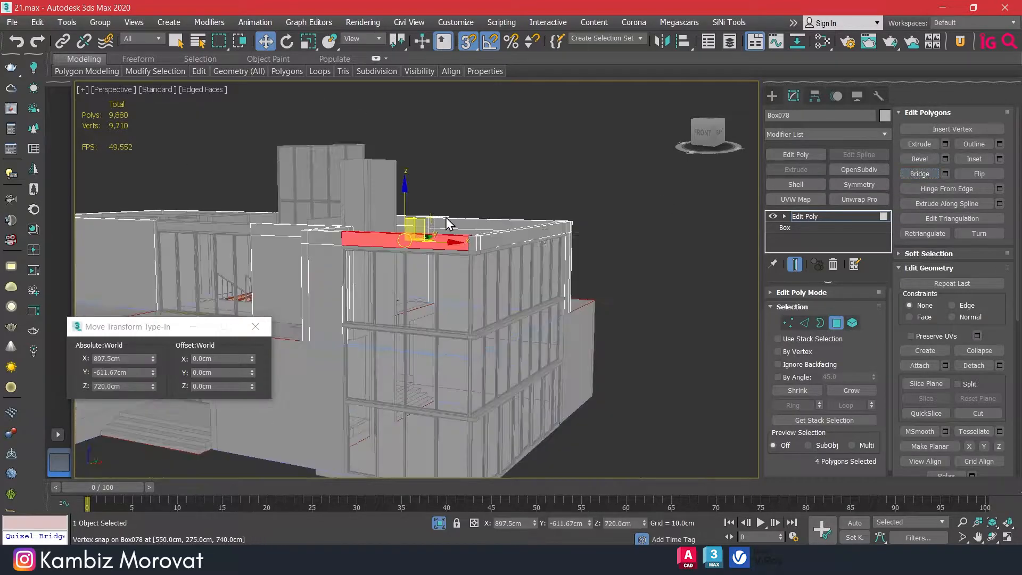
pyautogui.click(837, 323)
pyautogui.click(638, 215)
# Select the front faces of the top glazing frame using a 45-degree angle selection and offset them -3 cm in Y
pyautogui.keyDown('alt'); pyautogui.moveTo(525, 242); pyautogui.dragTo(576, 249, button='middle'); pyautogui.keyUp('alt')
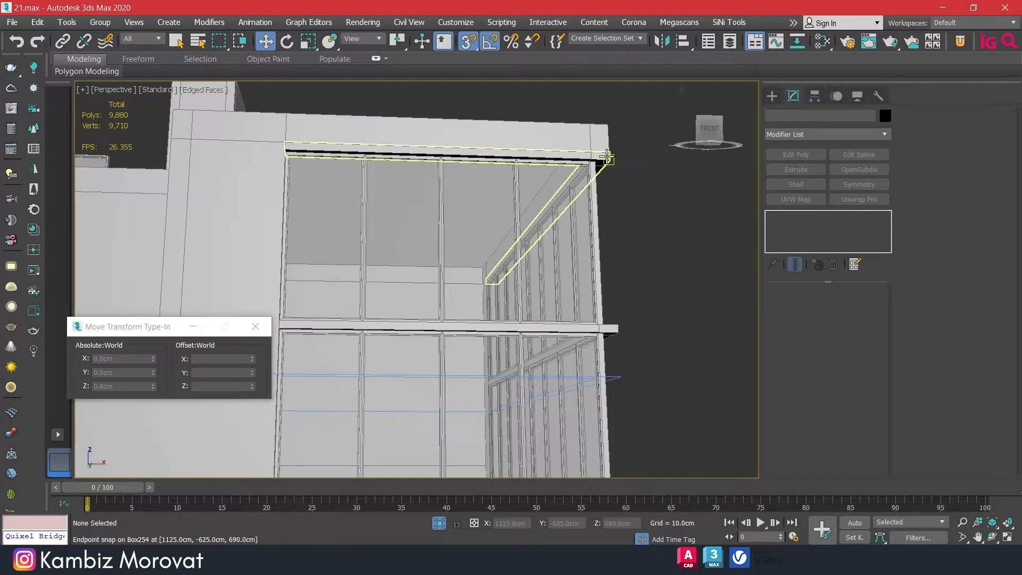
pyautogui.click(605, 161)
pyautogui.keyDown('alt'); pyautogui.moveTo(605, 162); pyautogui.dragTo(740, 198, button='middle'); pyautogui.keyUp('alt')
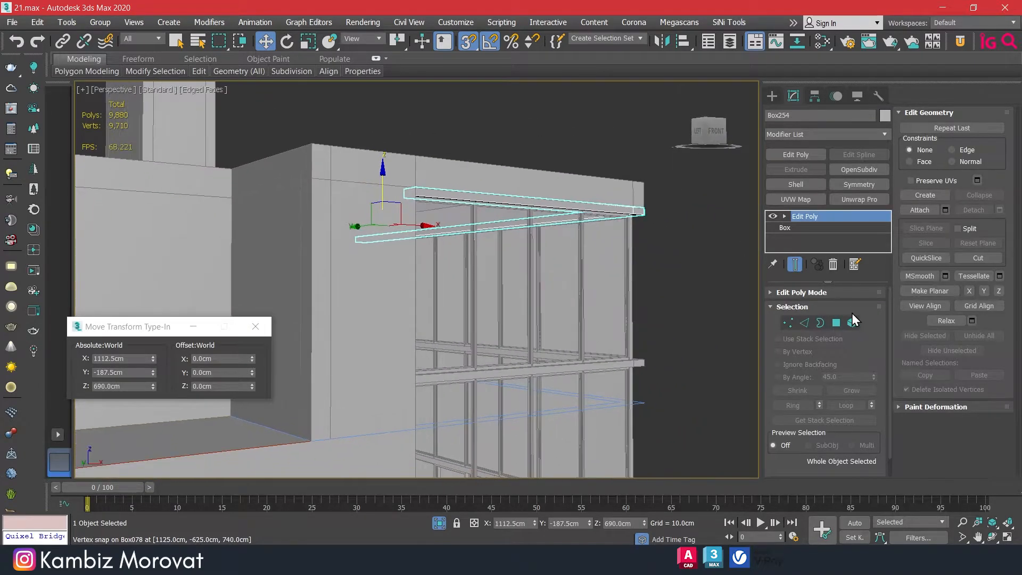
pyautogui.click(837, 323)
pyautogui.moveTo(679, 268); pyautogui.dragTo(659, 273, button='middle')
pyautogui.click(778, 377)
pyautogui.click(596, 213)
pyautogui.keyDown('alt'); pyautogui.moveTo(597, 213); pyautogui.dragTo(595, 213, button='middle'); pyautogui.keyUp('alt')
pyautogui.scroll(5, 595, 213)
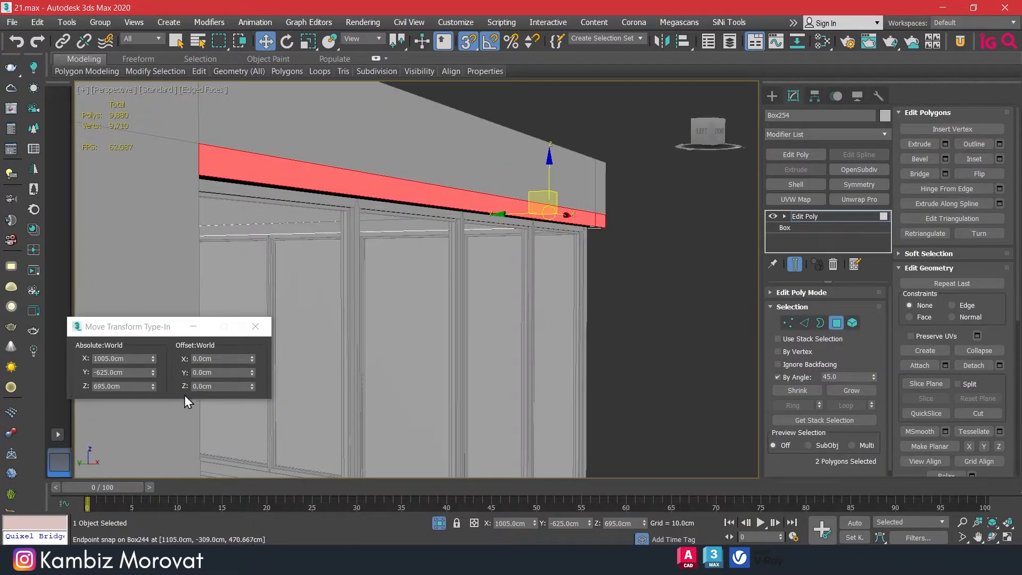
pyautogui.click(213, 372)
pyautogui.doubleClick(218, 373)
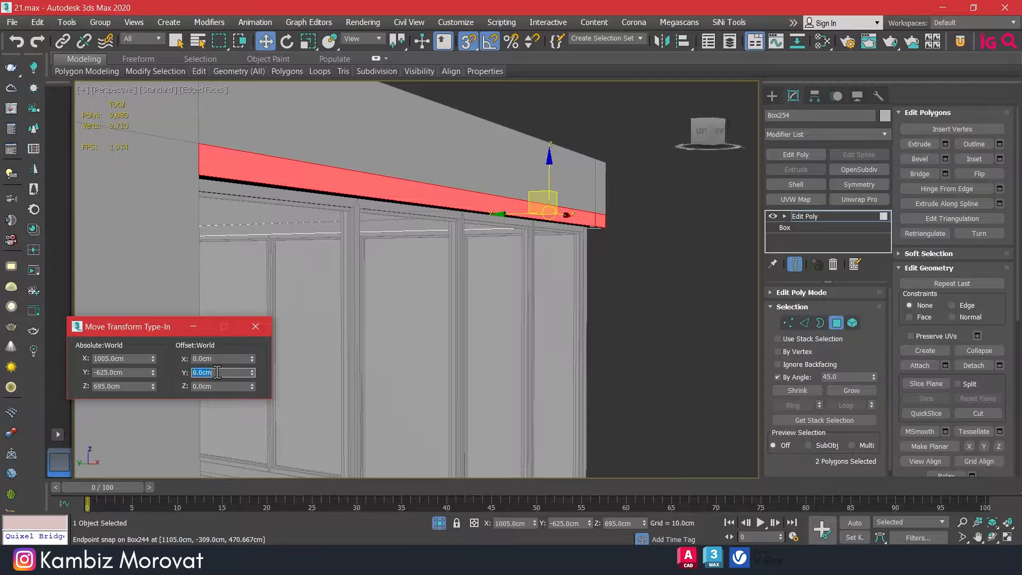
pyautogui.write('-3')
pyautogui.press('Return')
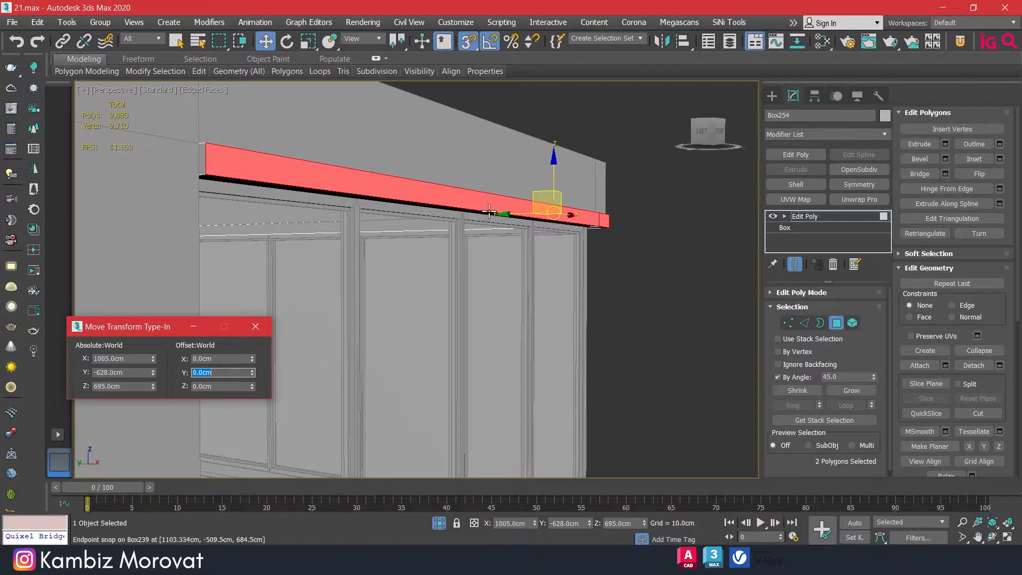
# Offset the outer side faces of the top glazing frame 3 cm in X
pyautogui.scroll(-3, 547, 201)
pyautogui.keyDown('alt'); pyautogui.moveTo(552, 198); pyautogui.dragTo(464, 233, button='middle'); pyautogui.keyUp('alt')
pyautogui.click(676, 215)
pyautogui.moveTo(676, 215); pyautogui.dragTo(484, 228, button='middle')
pyautogui.click(224, 358)
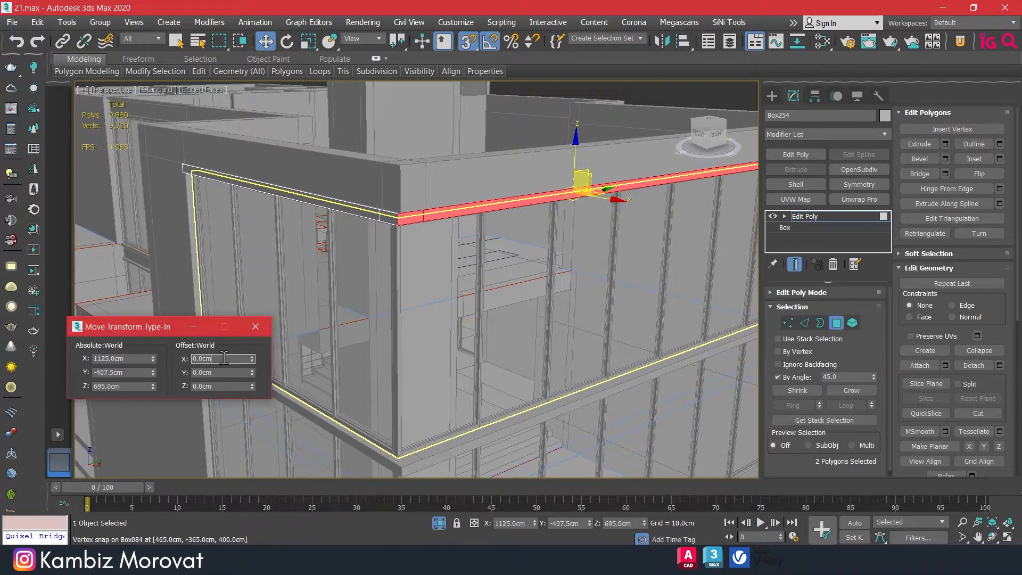
pyautogui.write('3')
pyautogui.press('Return')
# Examine the corner edges of the top glazing frame in isolation and return to the full house
pyautogui.keyDown('alt'); pyautogui.moveTo(350, 285); pyautogui.dragTo(584, 224, button='middle'); pyautogui.keyUp('alt')
pyautogui.click(837, 323)
pyautogui.scroll(-2, 554, 251)
pyautogui.hotkey('alt', 'q')
pyautogui.scroll(5, 433, 392)
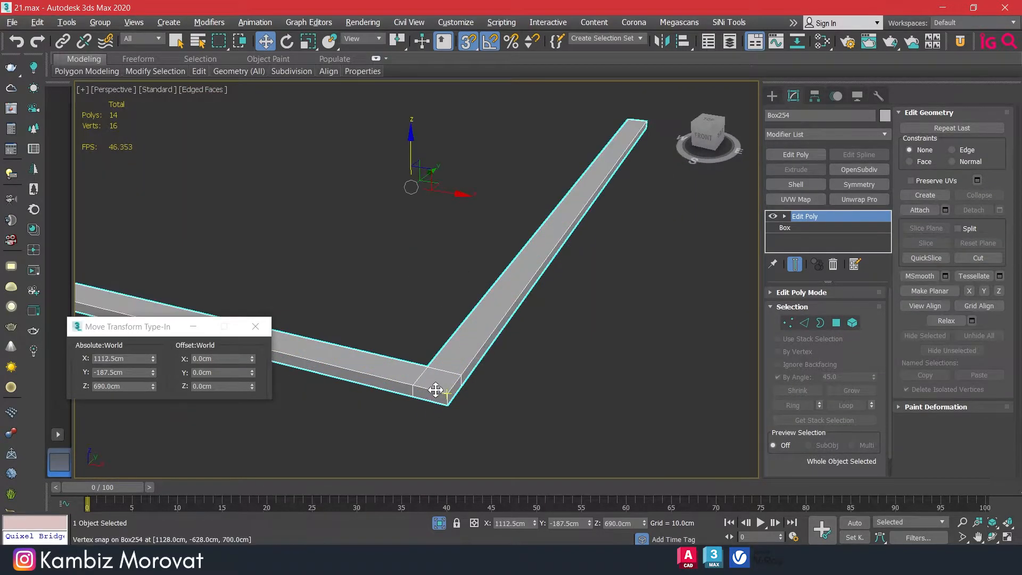
pyautogui.click(805, 323)
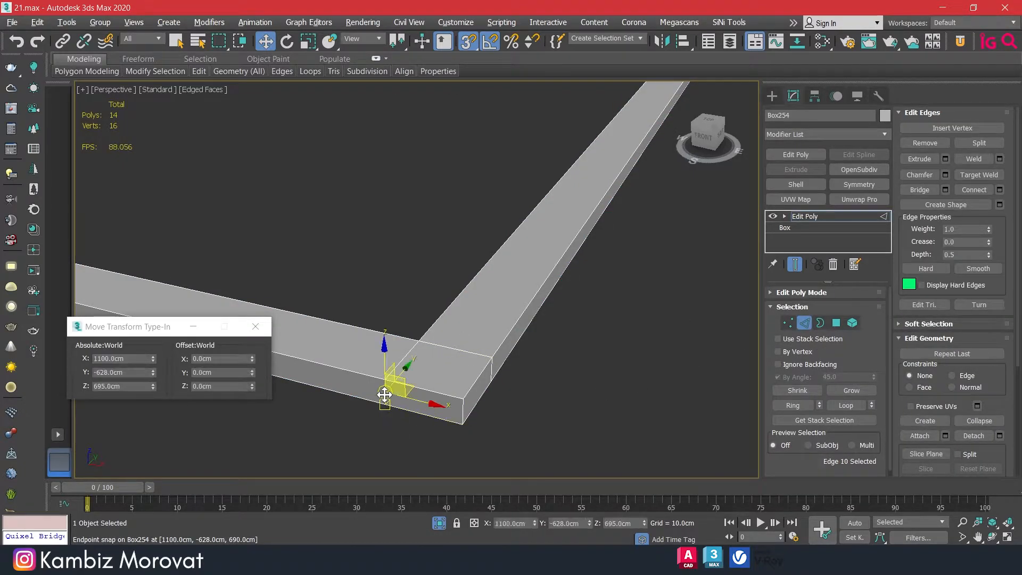
pyautogui.click(496, 369)
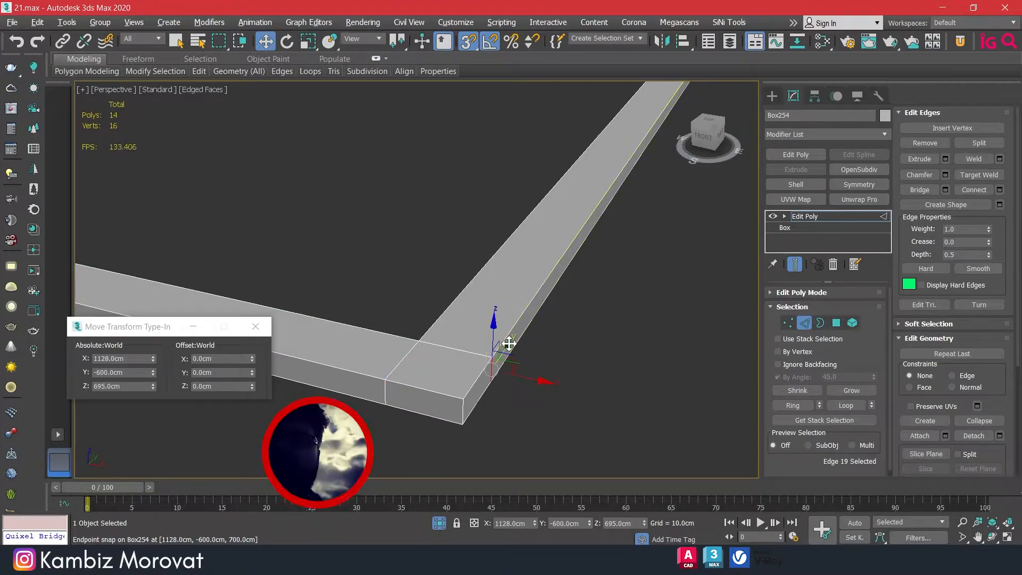
pyautogui.click(805, 322)
pyautogui.rightClick(499, 294)
pyautogui.click(547, 224)
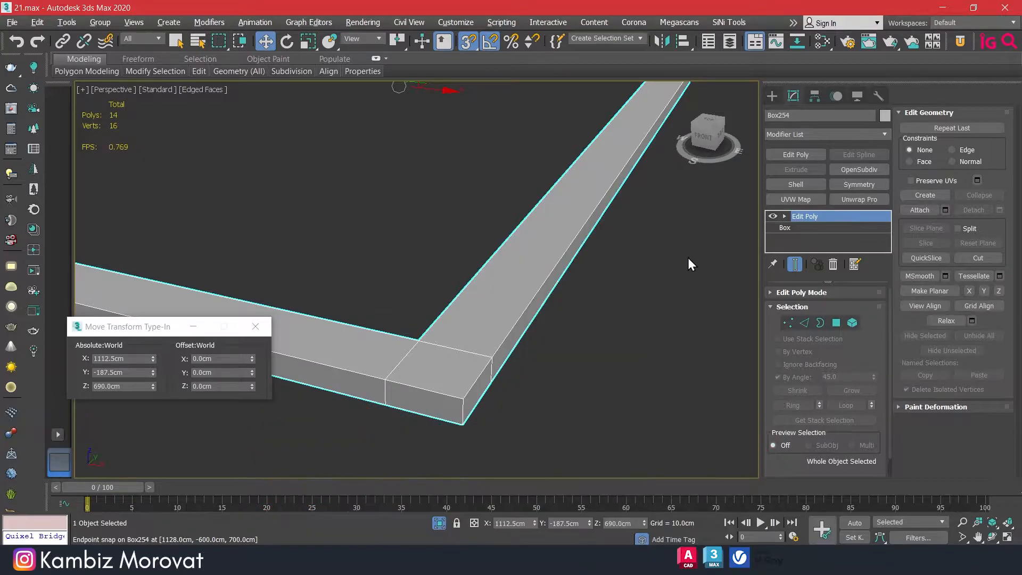
pyautogui.click(441, 519)
pyautogui.click(532, 372)
pyautogui.scroll(-3, 434, 347)
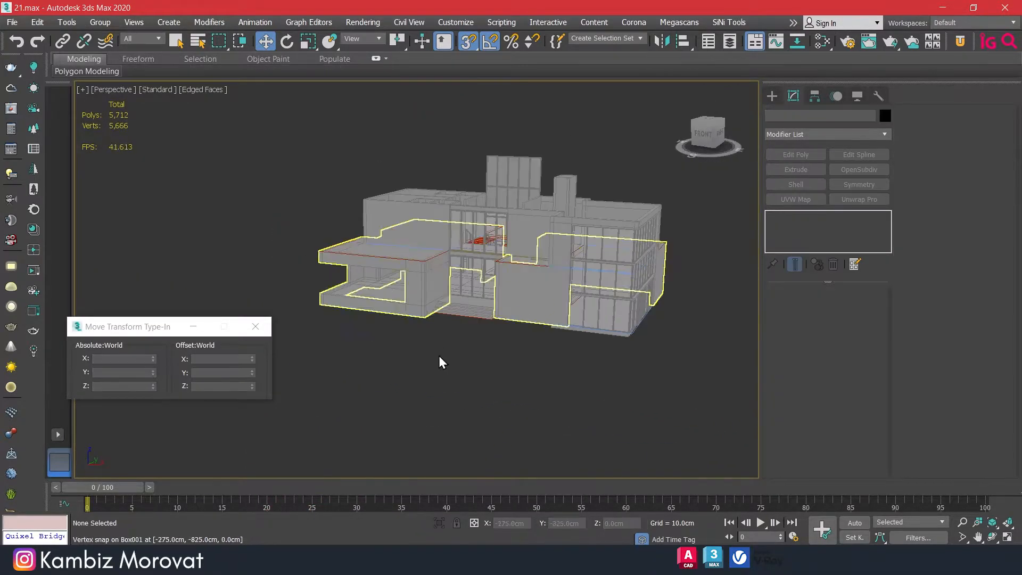
# Create a box about 25 × 705 × 240 cm filling the front part of the ground-floor corner window opening
pyautogui.keyDown('alt'); pyautogui.moveTo(520, 377); pyautogui.dragTo(440, 365, button='middle'); pyautogui.keyUp('alt')
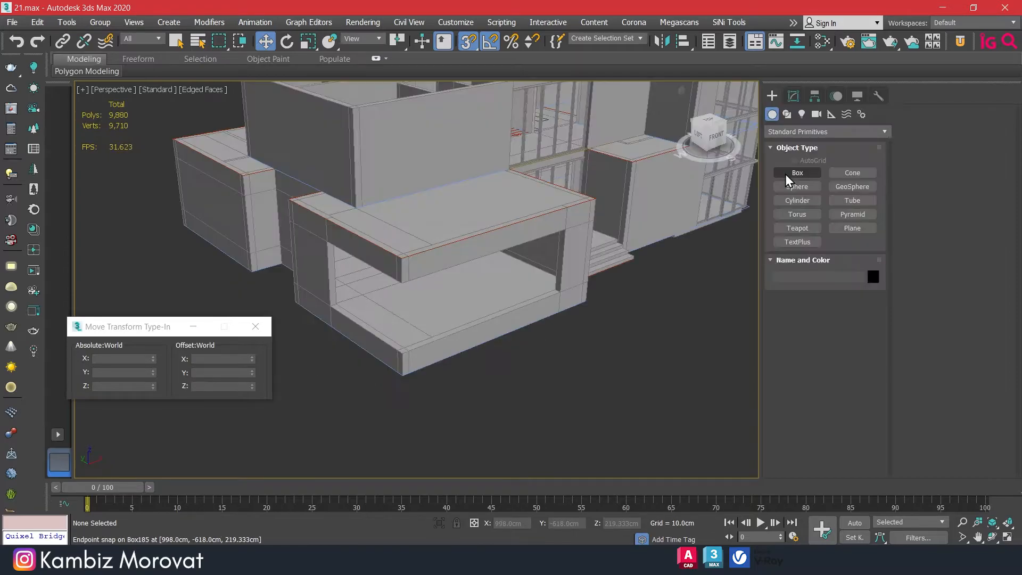
pyautogui.click(786, 174)
pyautogui.scroll(3, 562, 276)
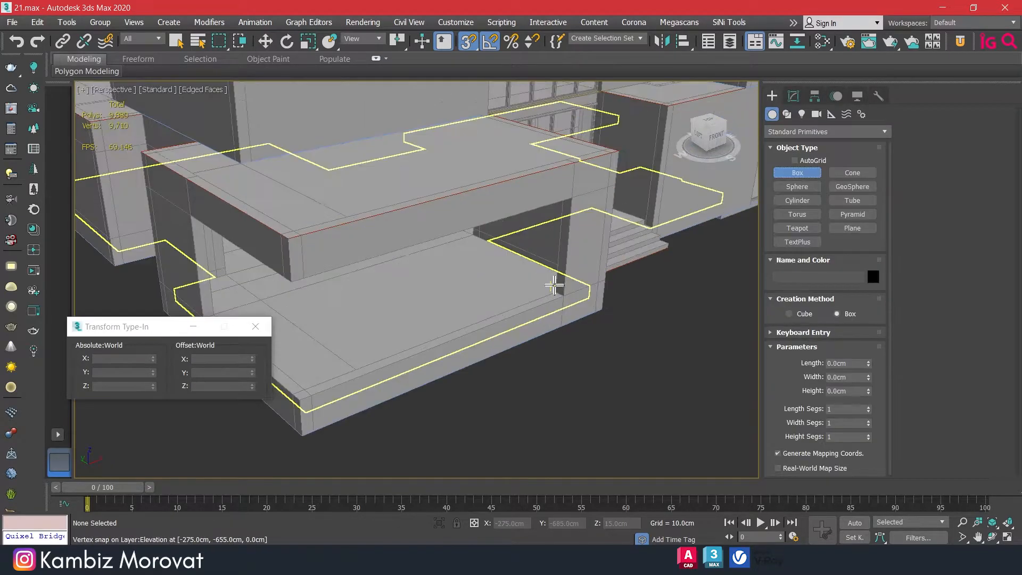
pyautogui.moveTo(554, 290); pyautogui.dragTo(300, 401)
pyautogui.click(294, 283)
pyautogui.keyDown('alt'); pyautogui.moveTo(426, 298); pyautogui.dragTo(373, 281, button='middle'); pyautogui.keyUp('alt')
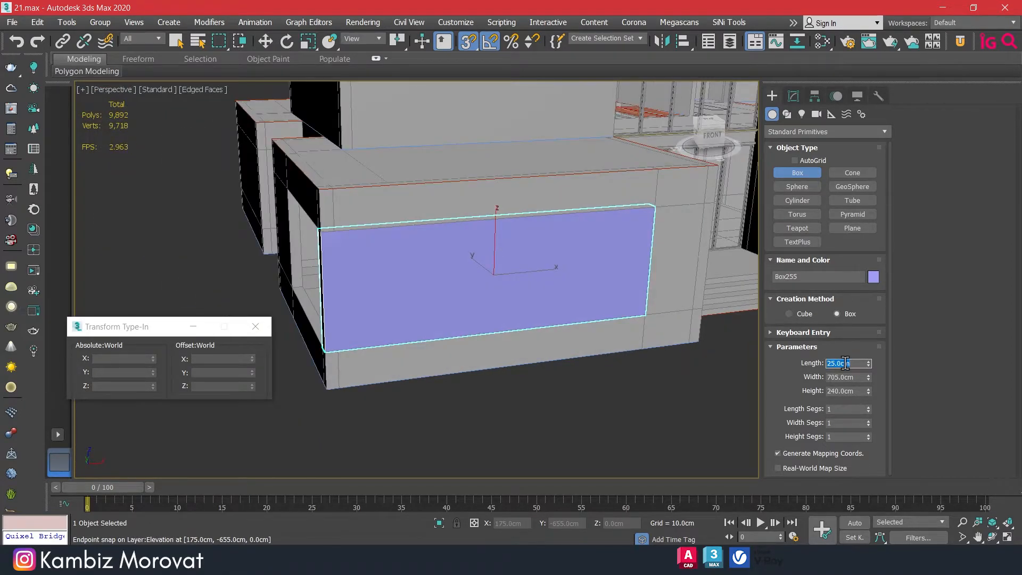
# Set the length of the window infill box to 6 cm
pyautogui.press('Return')
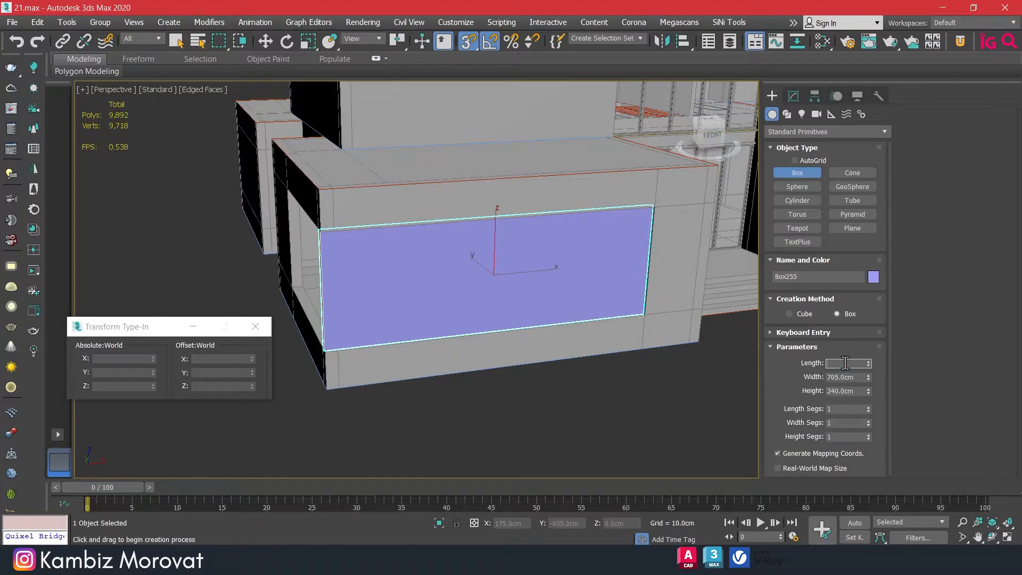
pyautogui.write('6')
pyautogui.press('Return')
pyautogui.keyDown('alt'); pyautogui.moveTo(527, 340); pyautogui.dragTo(577, 338, button='middle'); pyautogui.keyUp('alt')
# Add an Edit Poly modifier to the infill box and offset its narrow end face at the house corner 9.5 cm in X
pyautogui.click(794, 96)
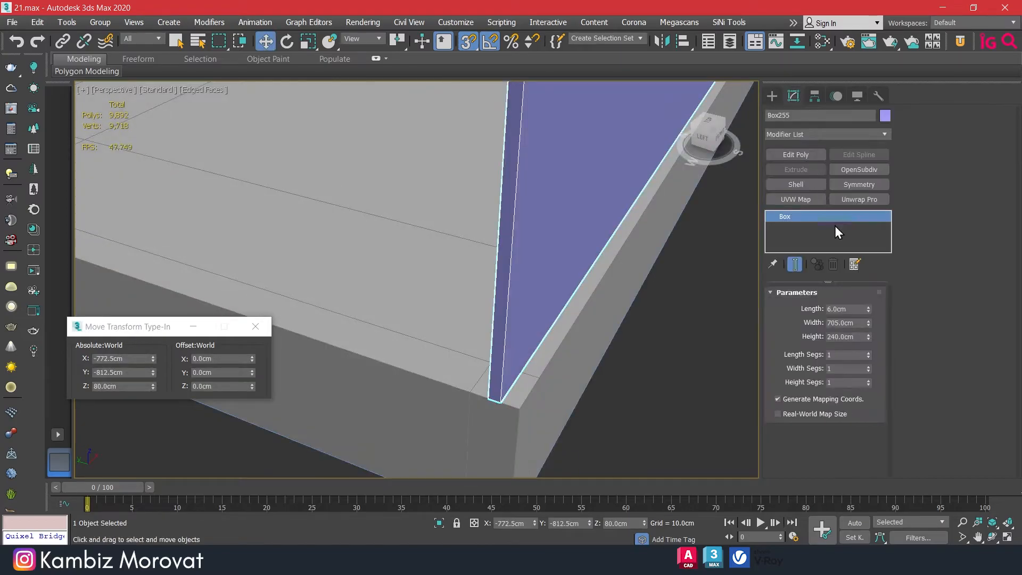
pyautogui.click(804, 155)
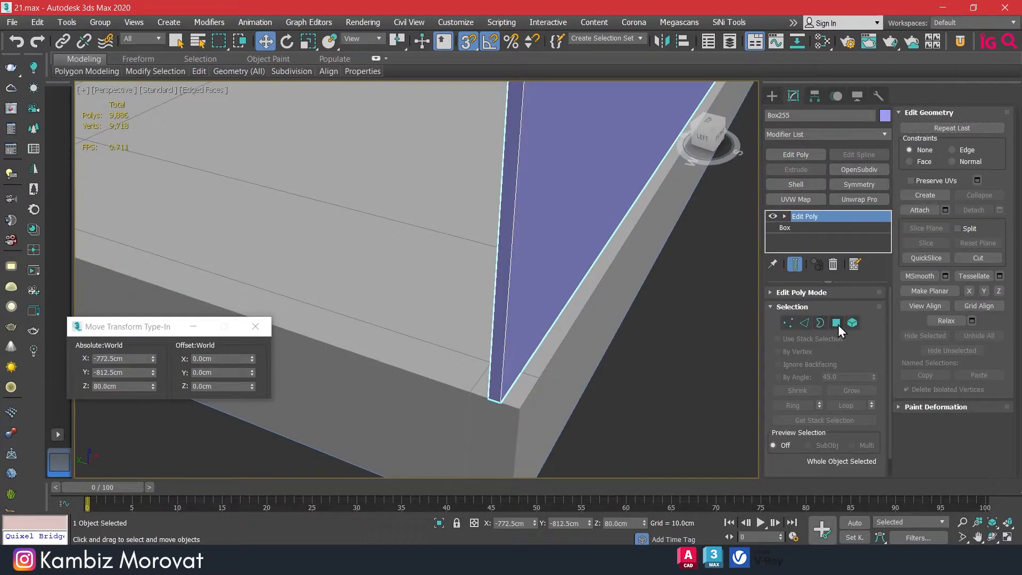
pyautogui.click(837, 323)
pyautogui.click(504, 316)
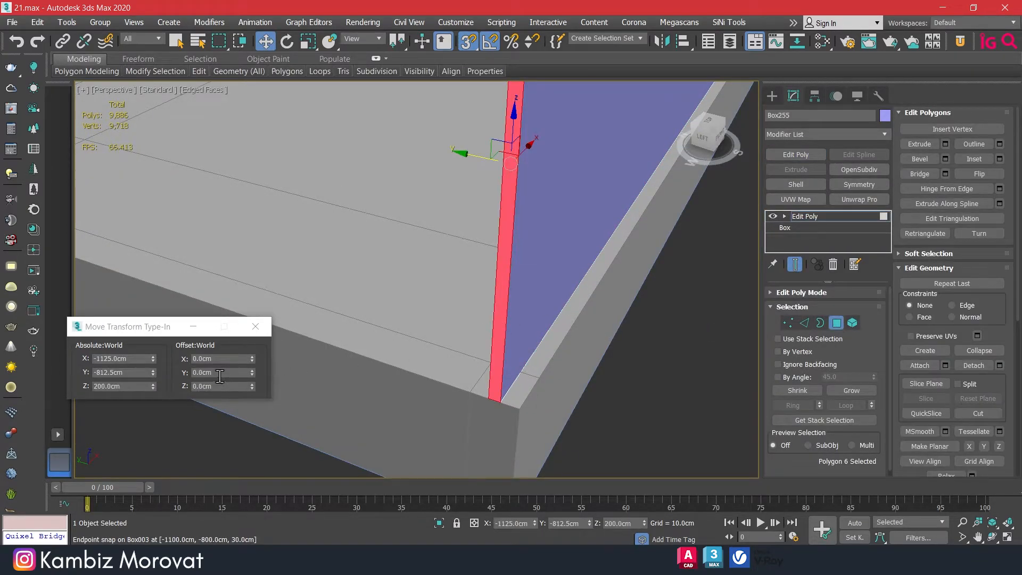
pyautogui.click(221, 360)
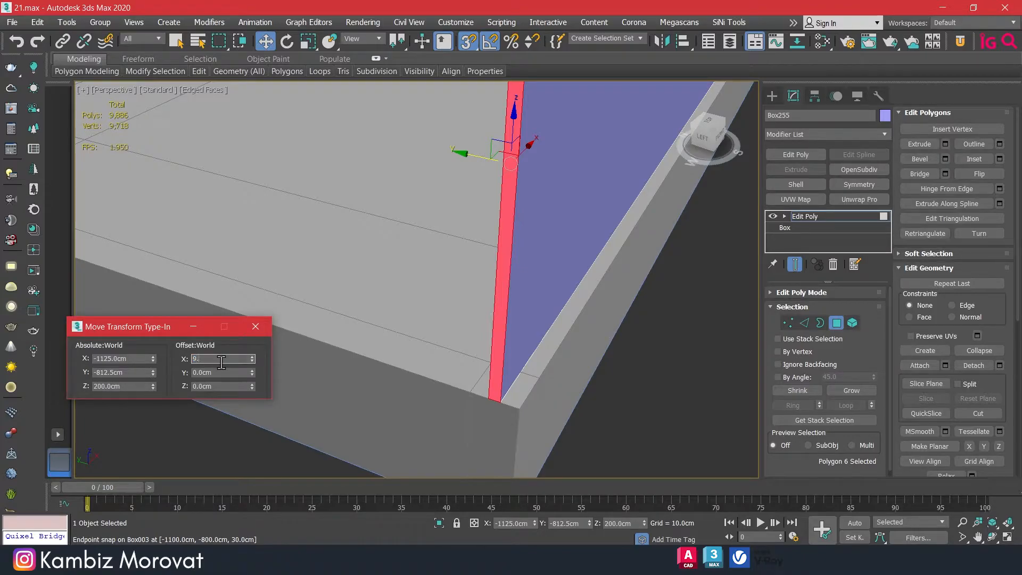
pyautogui.press('Return')
# Connect the long horizontal edges of the infill panel with 6 vertical segments
pyautogui.keyDown('alt'); pyautogui.moveTo(546, 277); pyautogui.dragTo(551, 312, button='middle'); pyautogui.keyUp('alt')
pyautogui.moveTo(602, 290); pyautogui.dragTo(565, 304, button='middle')
pyautogui.moveTo(605, 298); pyautogui.dragTo(682, 310, button='middle')
pyautogui.click(804, 323)
pyautogui.click(567, 319)
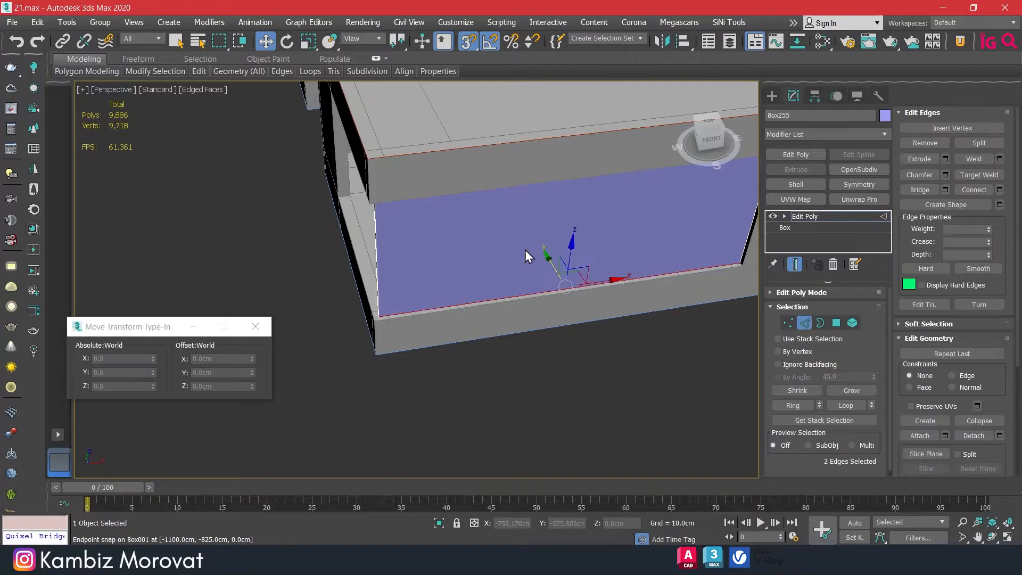
pyautogui.click(1000, 191)
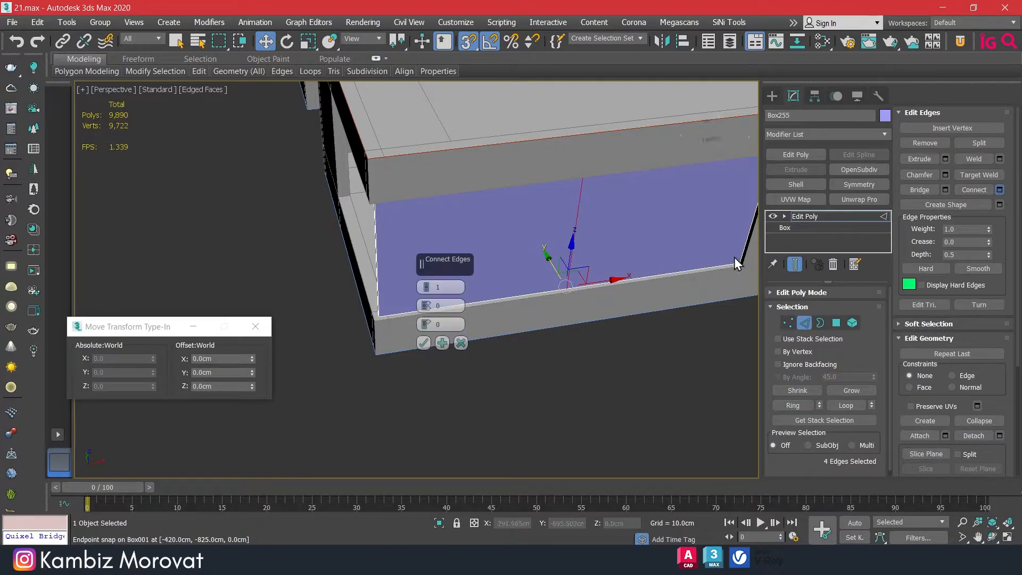
pyautogui.click(428, 285)
pyautogui.click(428, 285)
pyautogui.click(428, 285)
pyautogui.click(429, 286)
pyautogui.click(429, 286)
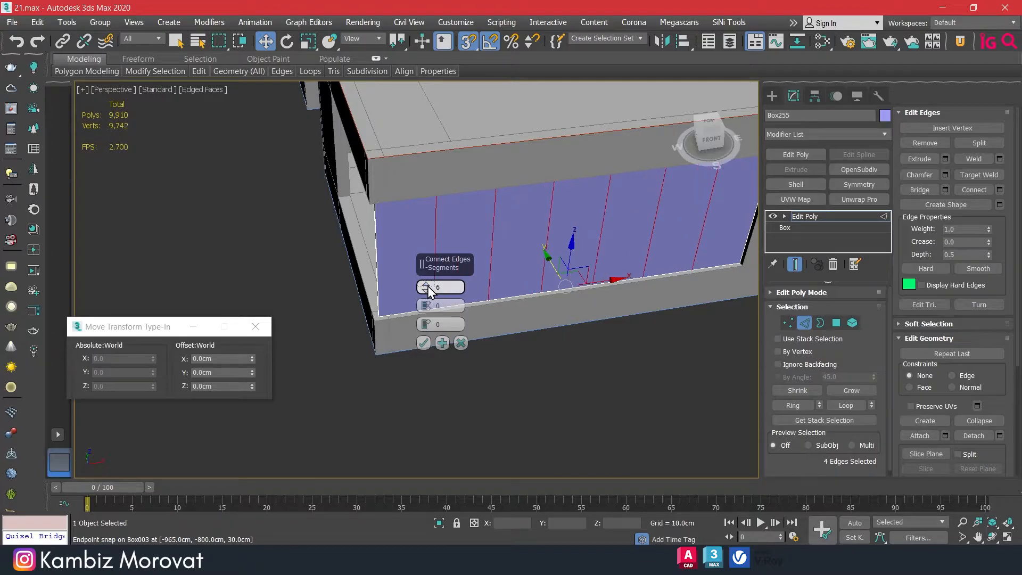
# Compare other segment counts with the mullion spacing of the front facade and apply the edge connection with 6 segments
pyautogui.keyDown('alt'); pyautogui.moveTo(567, 327); pyautogui.dragTo(643, 301, button='middle'); pyautogui.keyUp('alt')
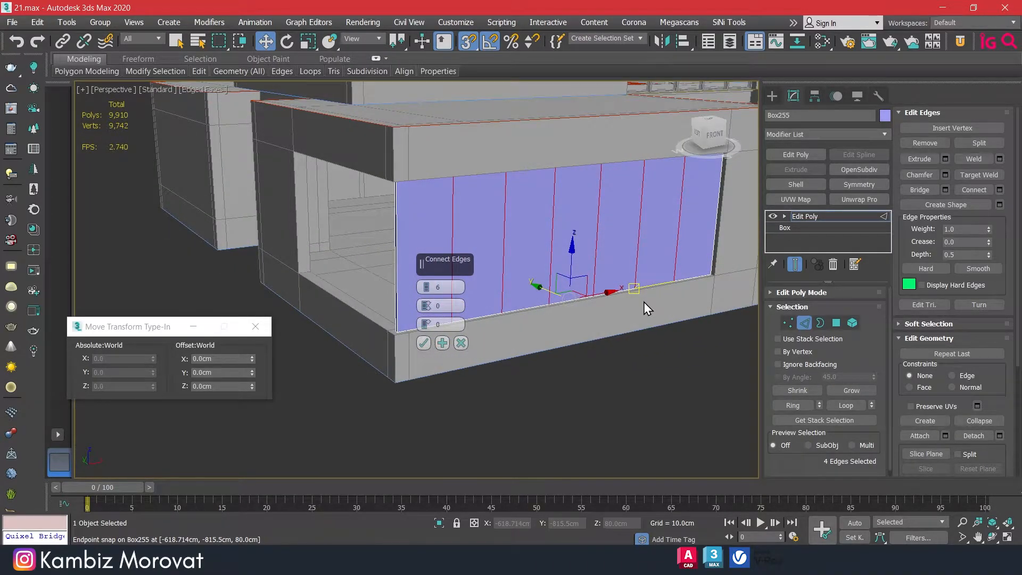
pyautogui.scroll(-5, 643, 302)
pyautogui.moveTo(628, 284); pyautogui.dragTo(550, 291, button='middle')
pyautogui.keyDown('alt'); pyautogui.moveTo(596, 318); pyautogui.dragTo(585, 324, button='middle'); pyautogui.keyUp('alt')
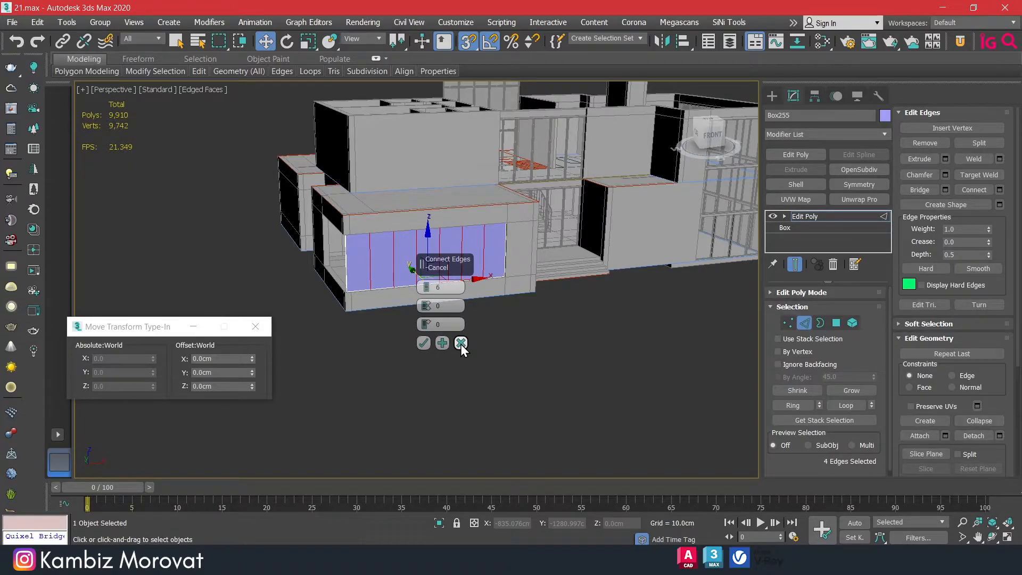
pyautogui.moveTo(425, 288); pyautogui.dragTo(426, 296)
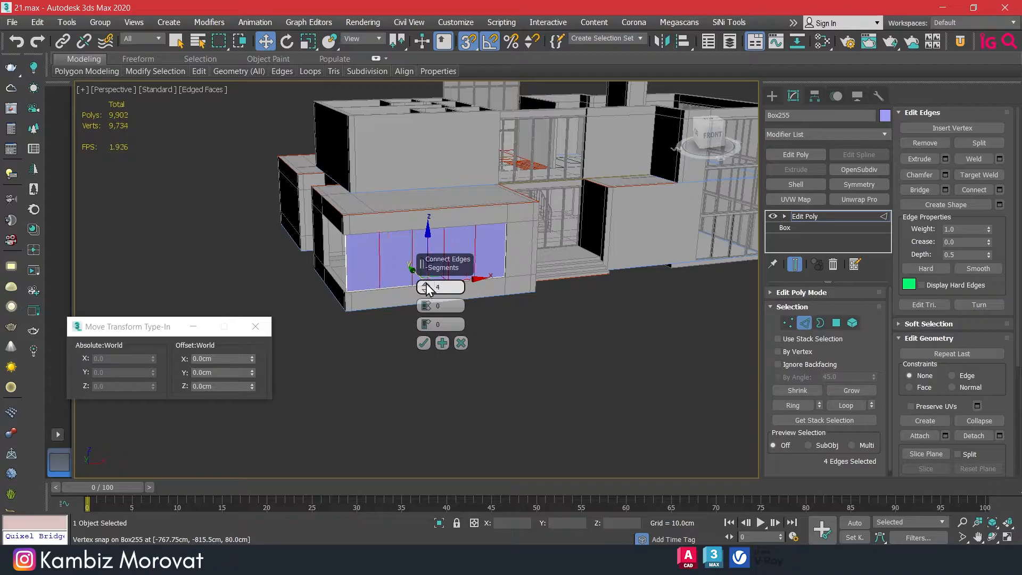
pyautogui.click(426, 288)
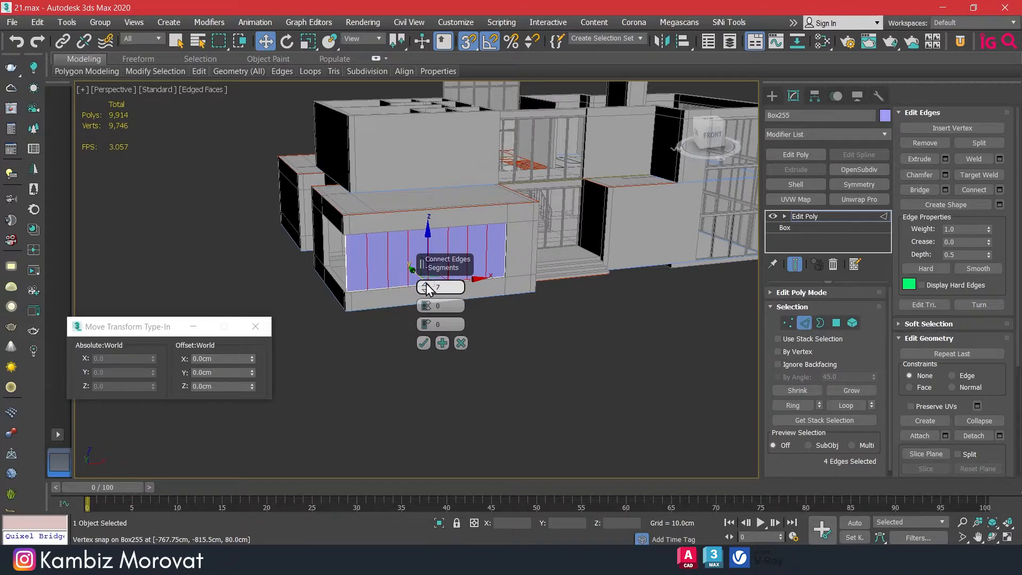
pyautogui.keyDown('alt'); pyautogui.moveTo(429, 294); pyautogui.dragTo(562, 331, button='middle'); pyautogui.keyUp('alt')
pyautogui.scroll(-10, 562, 334)
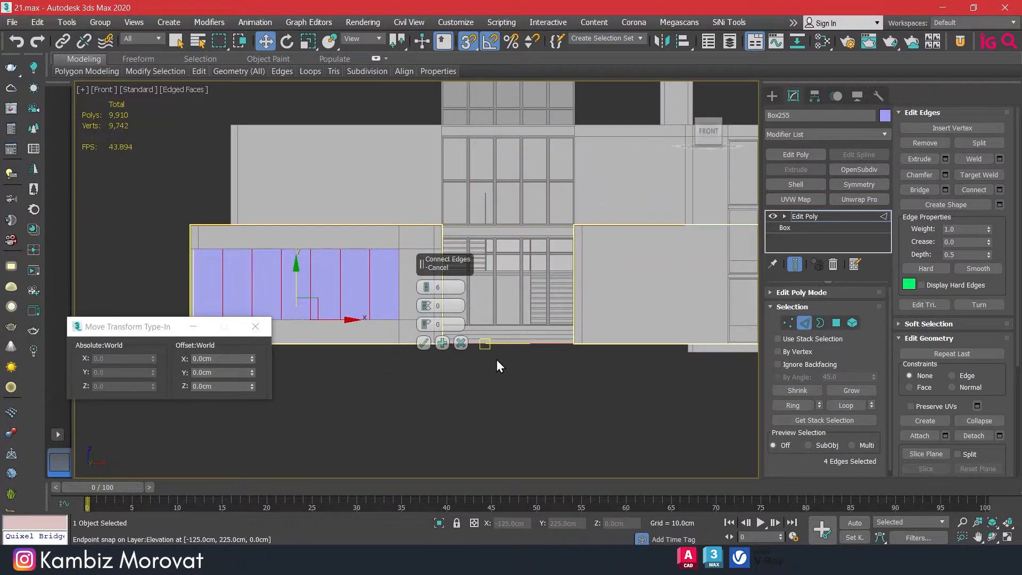
pyautogui.scroll(-2, 494, 360)
pyautogui.moveTo(549, 370); pyautogui.dragTo(536, 365, button='middle')
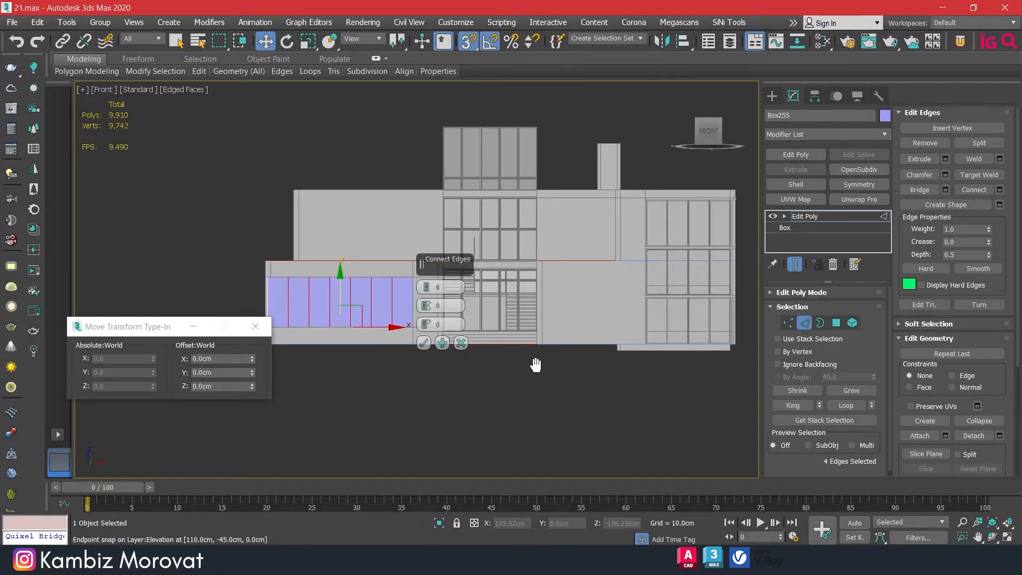
pyautogui.keyDown('alt'); pyautogui.moveTo(440, 369); pyautogui.dragTo(427, 344, button='middle'); pyautogui.keyUp('alt')
pyautogui.click(424, 343)
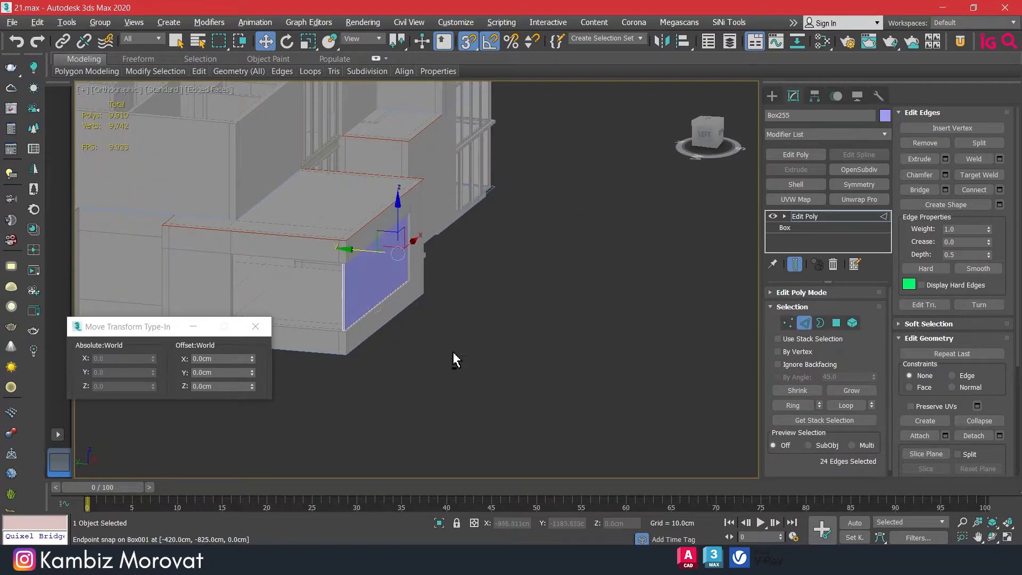
# Select all seven front pane faces of the infill panel
pyautogui.scroll(6, 361, 303)
pyautogui.scroll(5, 408, 299)
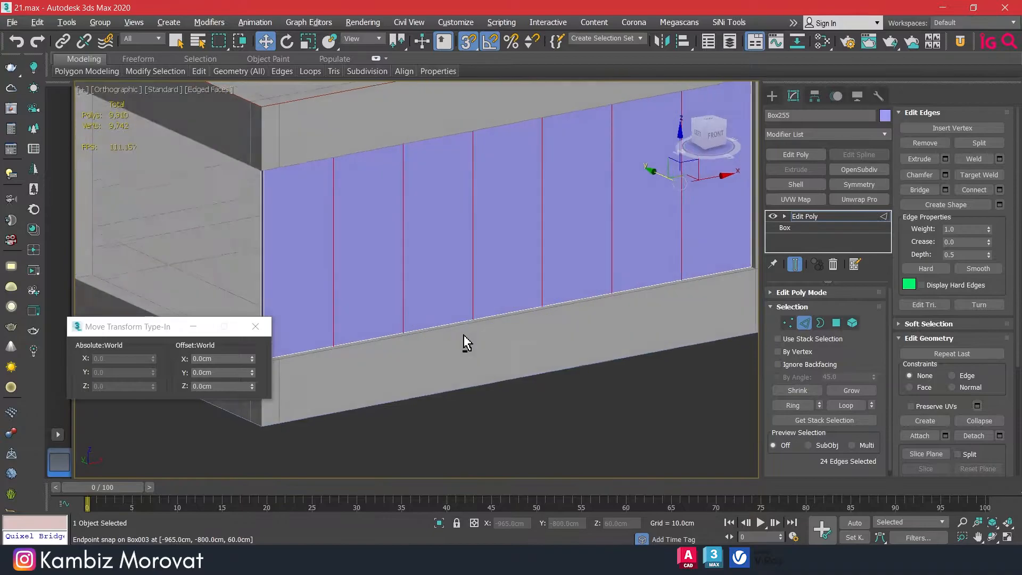
pyautogui.click(837, 324)
pyautogui.click(281, 228)
pyautogui.keyDown('ctrl'); pyautogui.click(367, 230); pyautogui.keyUp('ctrl')
pyautogui.keyDown('ctrl'); pyautogui.click(434, 227); pyautogui.keyUp('ctrl')
pyautogui.keyDown('ctrl'); pyautogui.click(512, 223); pyautogui.keyUp('ctrl')
pyautogui.keyDown('ctrl'); pyautogui.click(586, 222); pyautogui.keyUp('ctrl')
pyautogui.keyDown('ctrl'); pyautogui.click(651, 223); pyautogui.keyUp('ctrl')
pyautogui.moveTo(683, 236); pyautogui.dragTo(595, 247, button='middle')
pyautogui.keyDown('ctrl'); pyautogui.click(636, 234); pyautogui.keyUp('ctrl')
# Add the seven matching back pane faces of the infill panel to the selection
pyautogui.keyDown('ctrl'); pyautogui.click(606, 240); pyautogui.keyUp('ctrl')
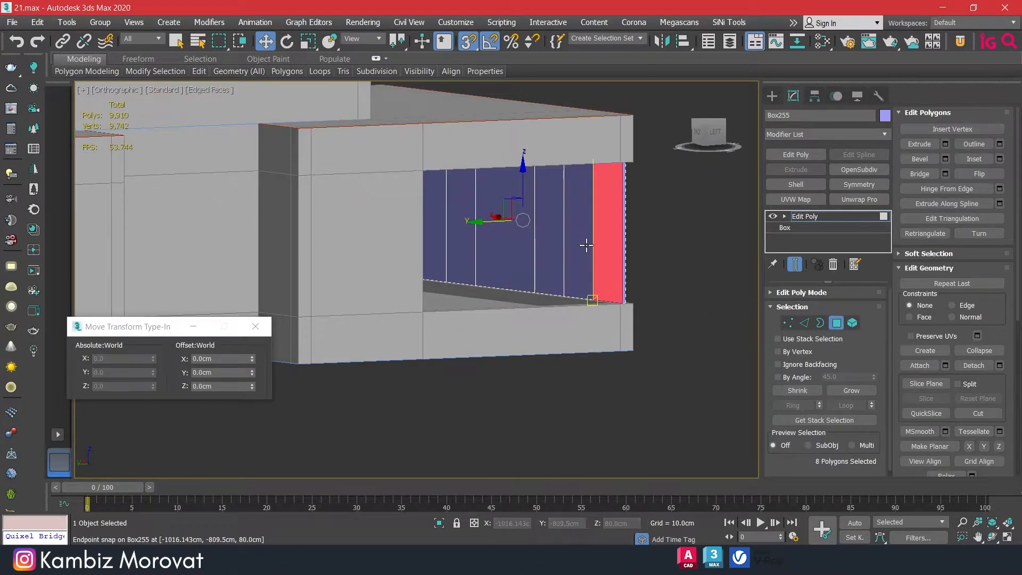
pyautogui.keyDown('ctrl'); pyautogui.click(578, 237); pyautogui.keyUp('ctrl')
pyautogui.keyDown('ctrl'); pyautogui.click(548, 238); pyautogui.keyUp('ctrl')
pyautogui.keyDown('ctrl'); pyautogui.click(520, 238); pyautogui.keyUp('ctrl')
pyautogui.keyDown('ctrl'); pyautogui.click(490, 236); pyautogui.keyUp('ctrl')
pyautogui.keyDown('ctrl'); pyautogui.click(459, 232); pyautogui.keyUp('ctrl')
pyautogui.keyDown('ctrl'); pyautogui.click(434, 230); pyautogui.keyUp('ctrl')
pyautogui.keyDown('alt'); pyautogui.moveTo(484, 231); pyautogui.dragTo(532, 243, button='middle'); pyautogui.keyUp('alt')
# Inset the selected front and back pane faces 3 cm, each polygon separately
pyautogui.click(1000, 160)
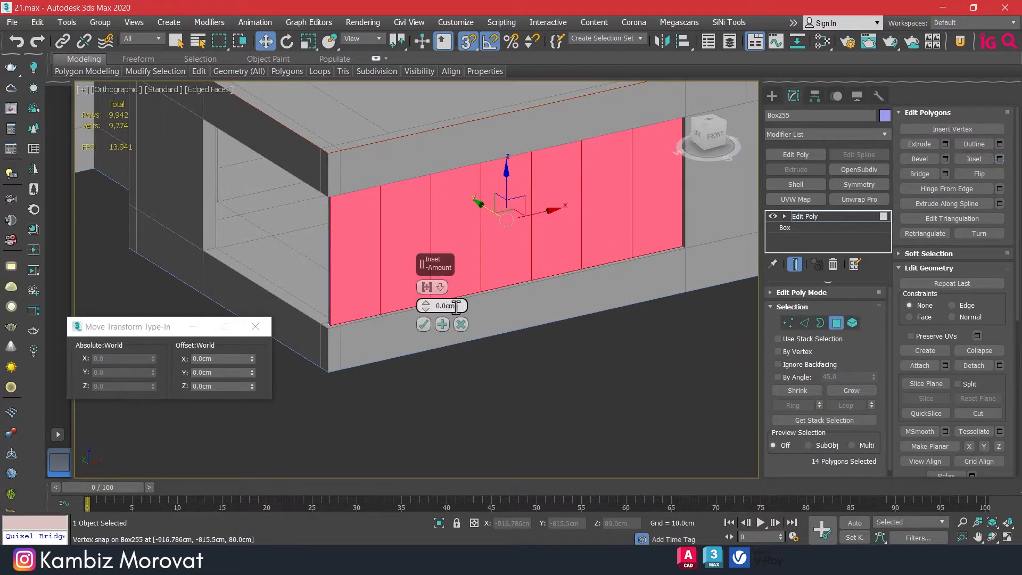
pyautogui.write('3')
pyautogui.press('Return')
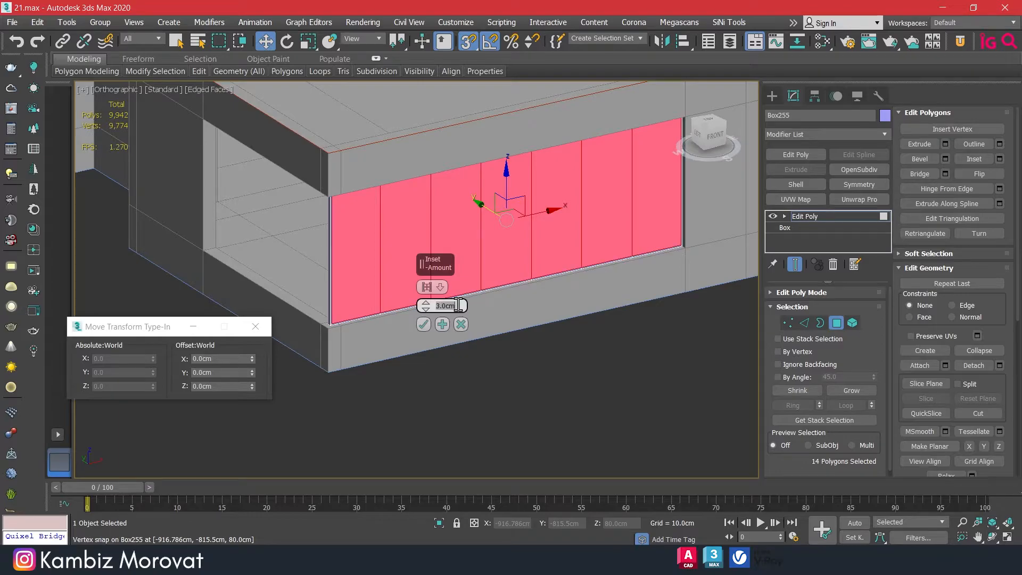
pyautogui.click(425, 288)
pyautogui.scroll(2, 369, 268)
pyautogui.keyDown('alt'); pyautogui.moveTo(400, 280); pyautogui.dragTo(424, 245, button='middle'); pyautogui.keyUp('alt')
pyautogui.scroll(-3, 360, 250)
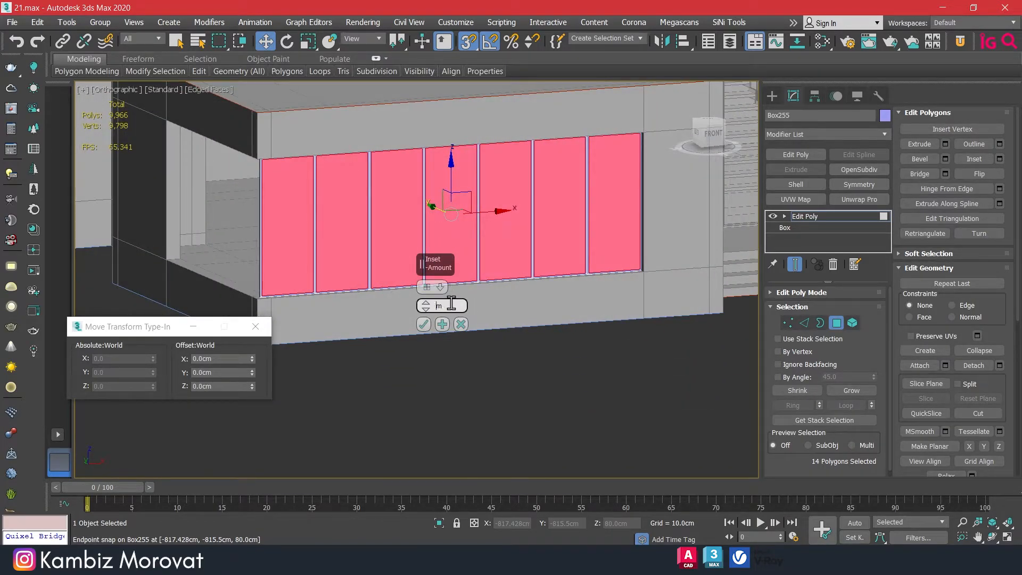
# Set the inset amount of the pane faces to 4 cm and apply it
pyautogui.write('00')
pyautogui.press('Return')
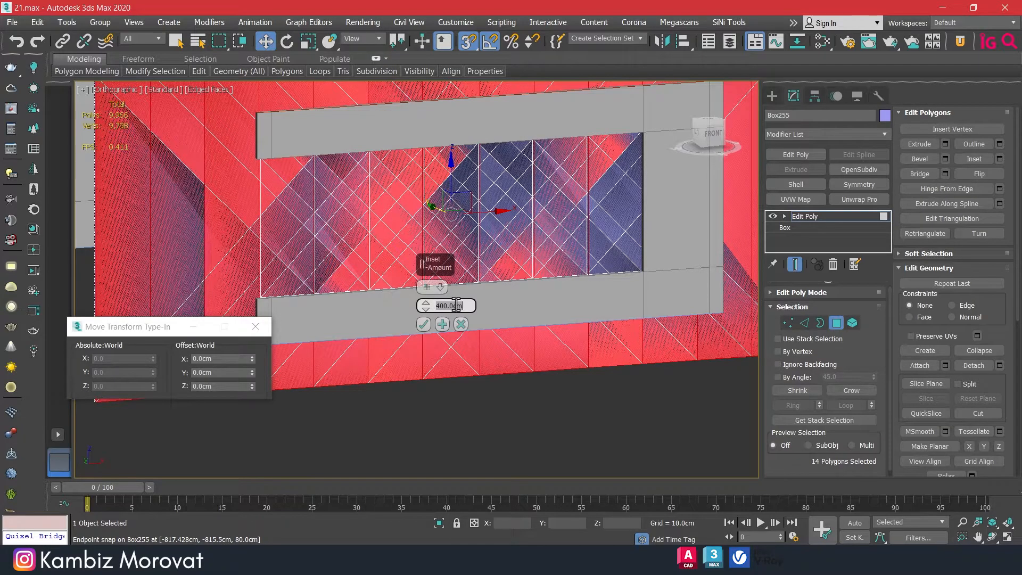
pyautogui.write('4')
pyautogui.press('Return')
pyautogui.keyDown('alt'); pyautogui.moveTo(287, 244); pyautogui.dragTo(357, 264, button='middle'); pyautogui.keyUp('alt')
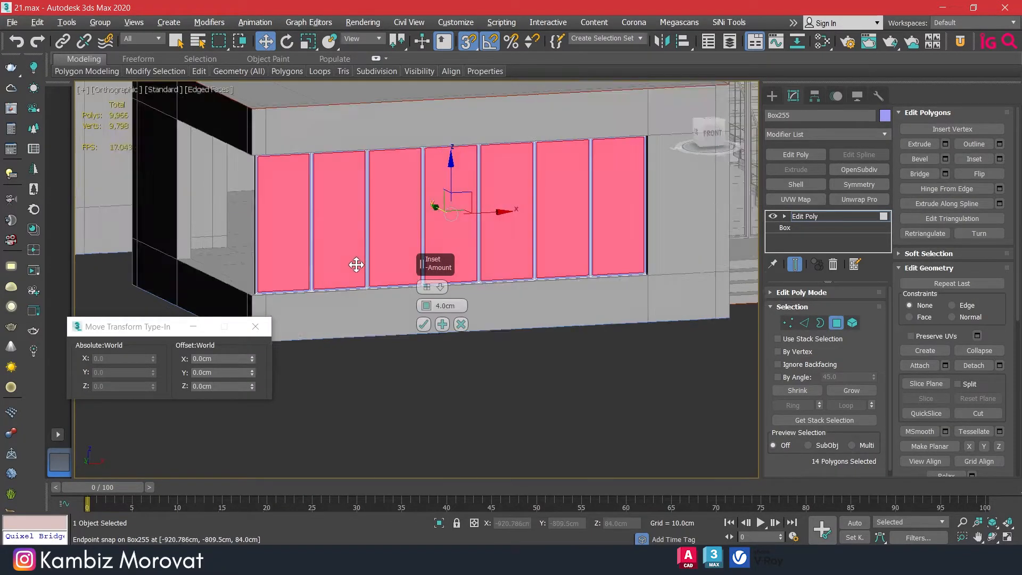
pyautogui.click(424, 325)
# Bridge the inset front and back faces to open the seven panes, keeping the view in perspective
pyautogui.click(912, 175)
pyautogui.keyDown('alt'); pyautogui.moveTo(463, 261); pyautogui.dragTo(474, 303, button='middle'); pyautogui.keyUp('alt')
pyautogui.scroll(-1, 498, 280)
pyautogui.press('p')
pyautogui.scroll(-4, 478, 276)
pyautogui.scroll(3, 490, 305)
pyautogui.scroll(2, 510, 309)
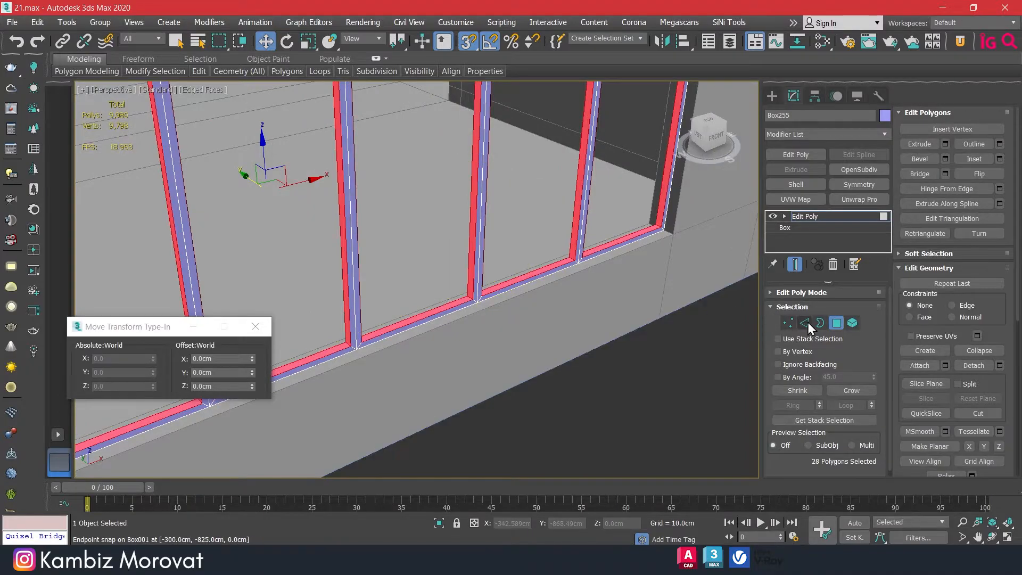
pyautogui.scroll(2, 471, 298)
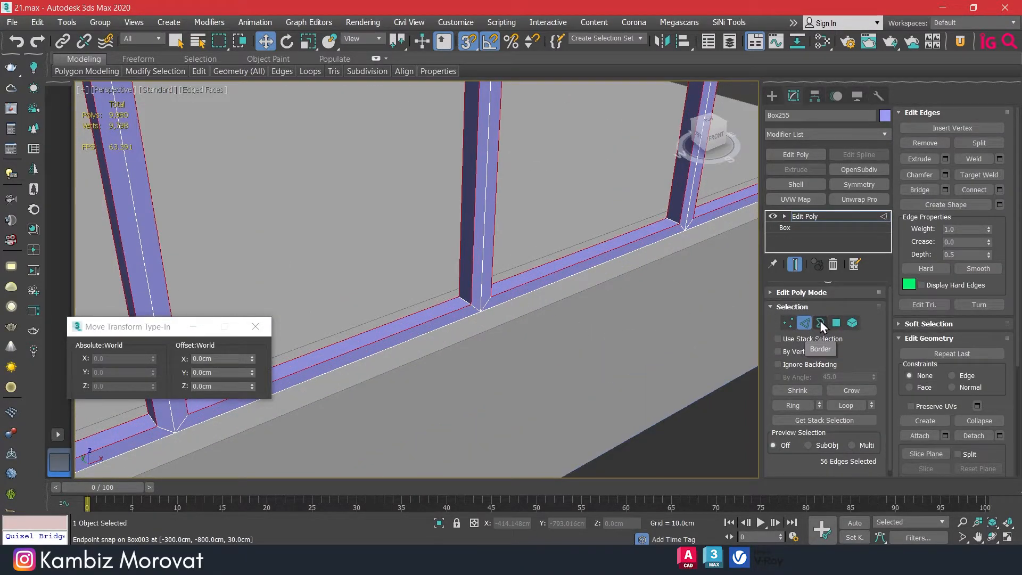
# Select one short depth edge at the lower inner corner of each of the seven window openings
pyautogui.click(466, 301)
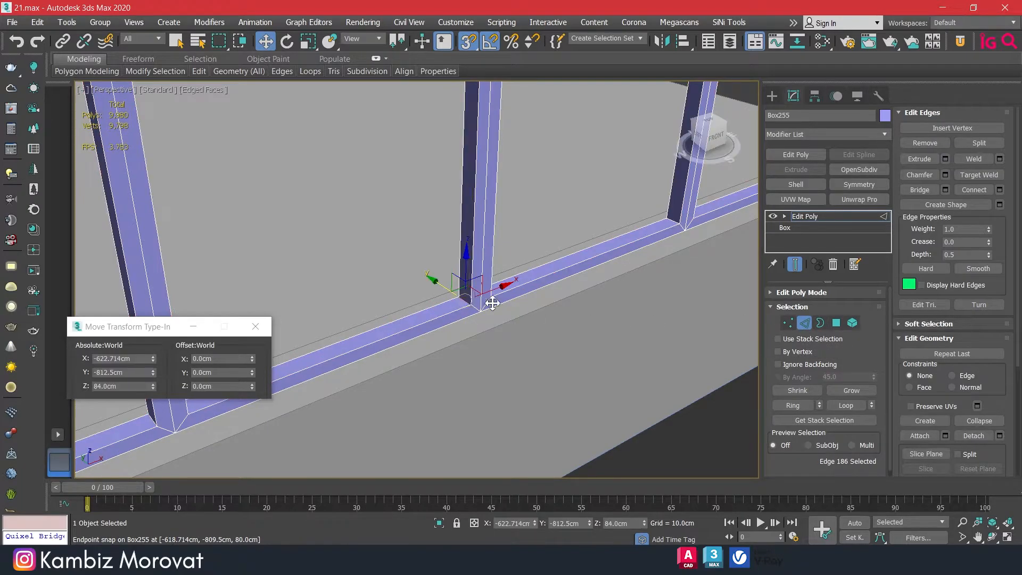
pyautogui.keyDown('alt'); pyautogui.moveTo(468, 298); pyautogui.dragTo(498, 322, button='middle'); pyautogui.keyUp('alt')
pyautogui.keyDown('ctrl'); pyautogui.click(571, 226); pyautogui.keyUp('ctrl')
pyautogui.keyDown('alt'); pyautogui.moveTo(635, 259); pyautogui.dragTo(693, 210, button='middle'); pyautogui.keyUp('alt')
pyautogui.scroll(4, 688, 189)
pyautogui.scroll(-4, 620, 241)
pyautogui.moveTo(434, 334); pyautogui.dragTo(726, 223, button='middle')
pyautogui.keyDown('ctrl'); pyautogui.click(500, 290); pyautogui.keyUp('ctrl')
pyautogui.press('q')
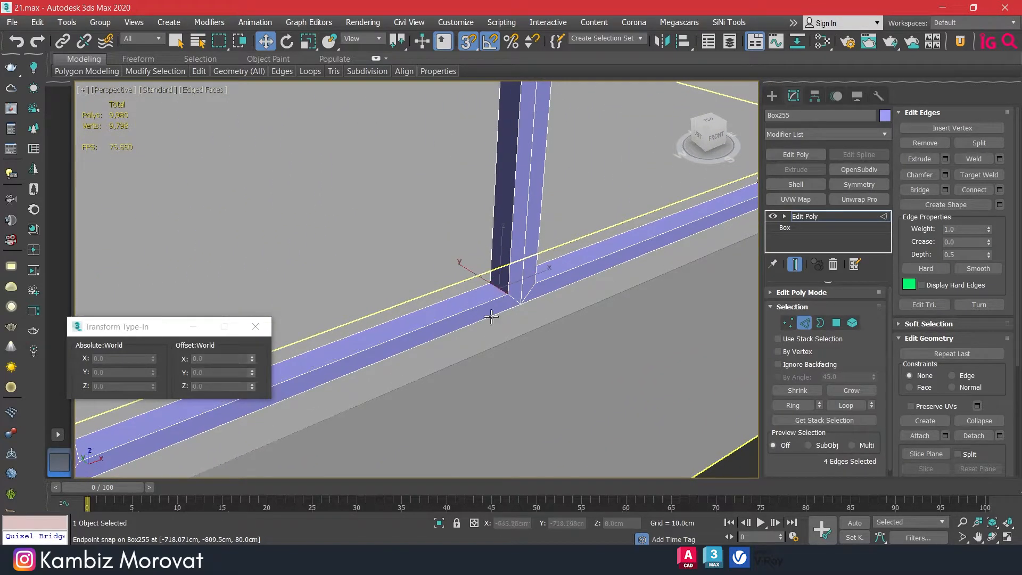
pyautogui.scroll(-3, 472, 327)
pyautogui.moveTo(422, 342); pyautogui.dragTo(553, 310, button='middle')
pyautogui.keyDown('ctrl'); pyautogui.click(506, 314); pyautogui.keyUp('ctrl')
pyautogui.moveTo(426, 386); pyautogui.dragTo(704, 243, button='middle')
pyautogui.keyDown('ctrl'); pyautogui.click(470, 293); pyautogui.keyUp('ctrl')
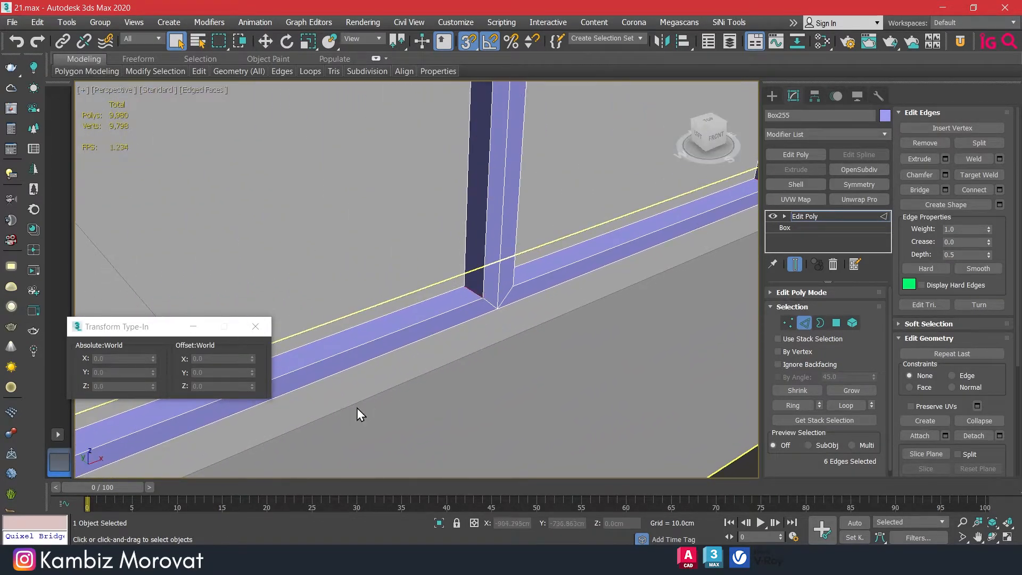
pyautogui.moveTo(359, 413); pyautogui.dragTo(701, 251, button='middle')
pyautogui.keyDown('ctrl'); pyautogui.click(366, 309); pyautogui.keyUp('ctrl')
pyautogui.moveTo(366, 309); pyautogui.dragTo(507, 297, button='middle')
pyautogui.moveTo(601, 261); pyautogui.dragTo(468, 296, button='middle')
pyautogui.click(811, 410)
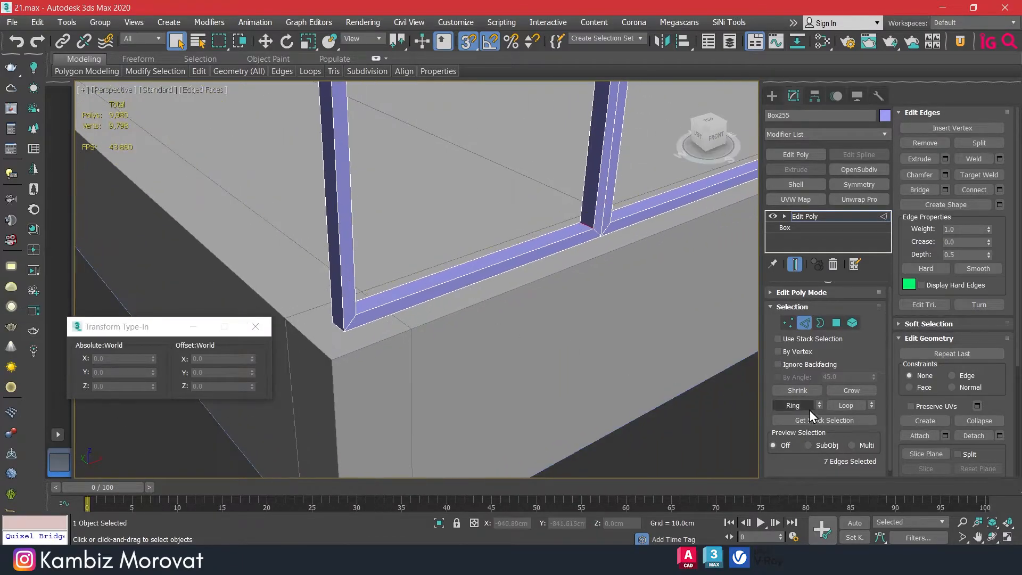
pyautogui.click(999, 190)
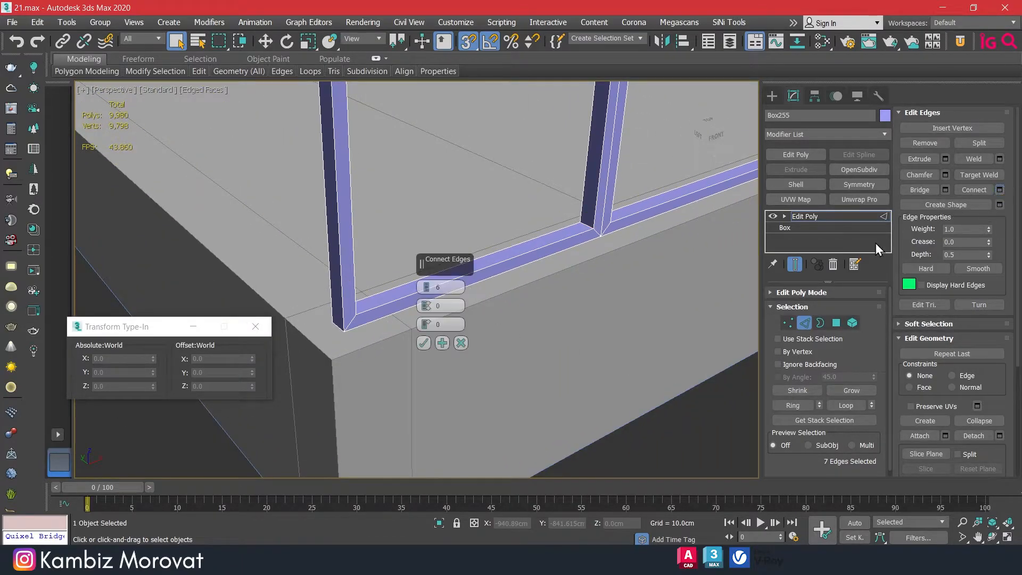
pyautogui.click(461, 343)
# Expand the selected corner edges to full rings and connect them with 2 segments around the inside of each opening
pyautogui.moveTo(616, 278); pyautogui.dragTo(560, 301, button='middle')
pyautogui.scroll(3, 536, 247)
pyautogui.click(793, 405)
pyautogui.click(1000, 191)
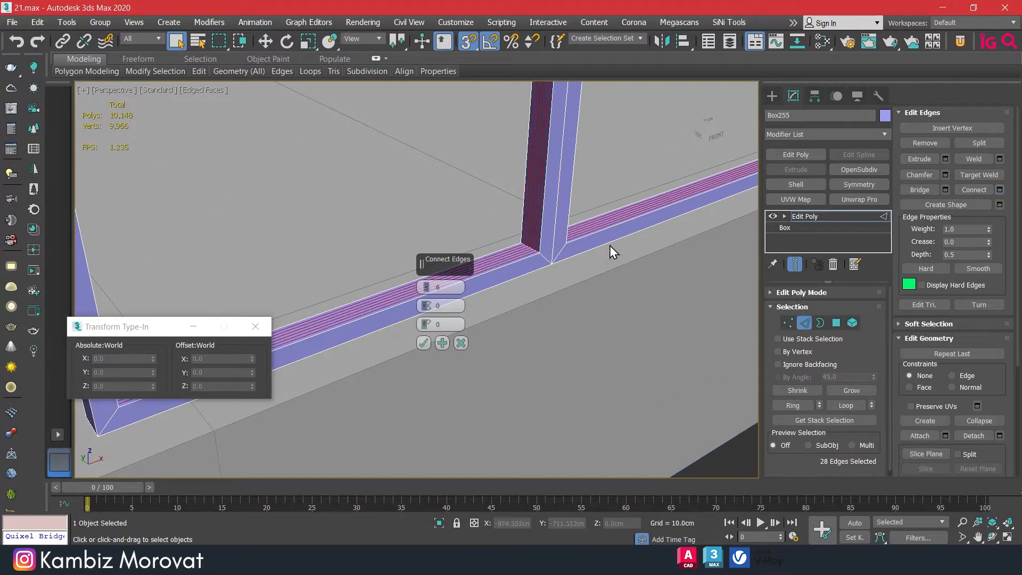
pyautogui.click(430, 291)
pyautogui.click(430, 292)
pyautogui.click(428, 292)
pyautogui.click(427, 292)
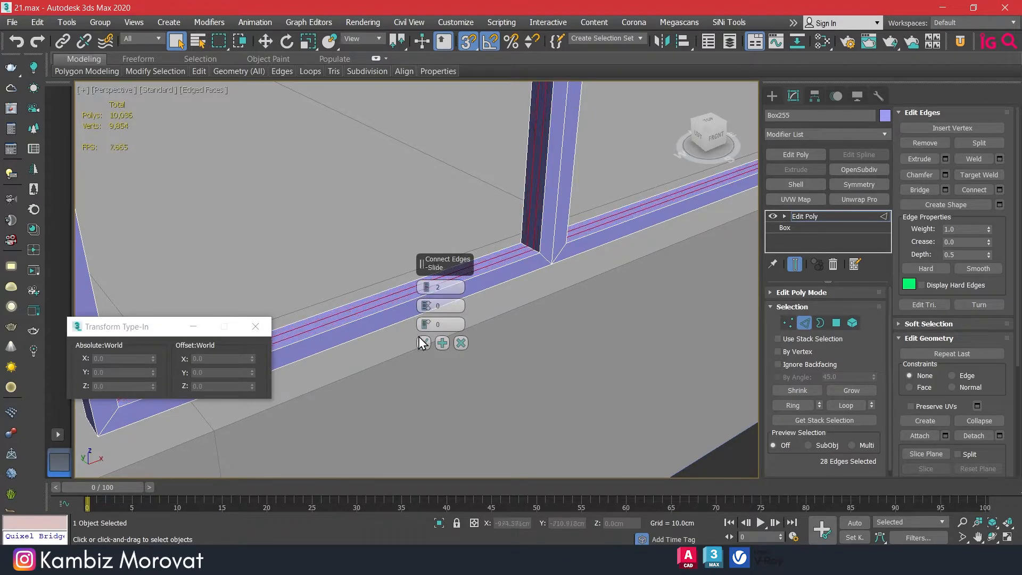
pyautogui.click(424, 343)
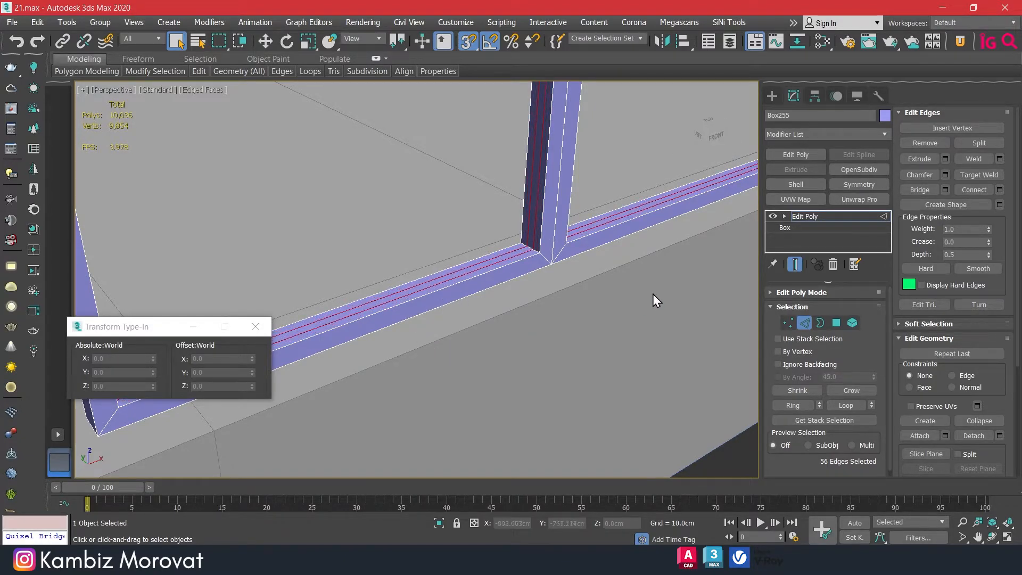
# Convert the connected middle edges to polygons and extrude the strips 1.5 cm along local normals as glazing beads, ending polygon editing
pyautogui.keyDown('ctrl'); pyautogui.click(837, 322); pyautogui.keyUp('ctrl')
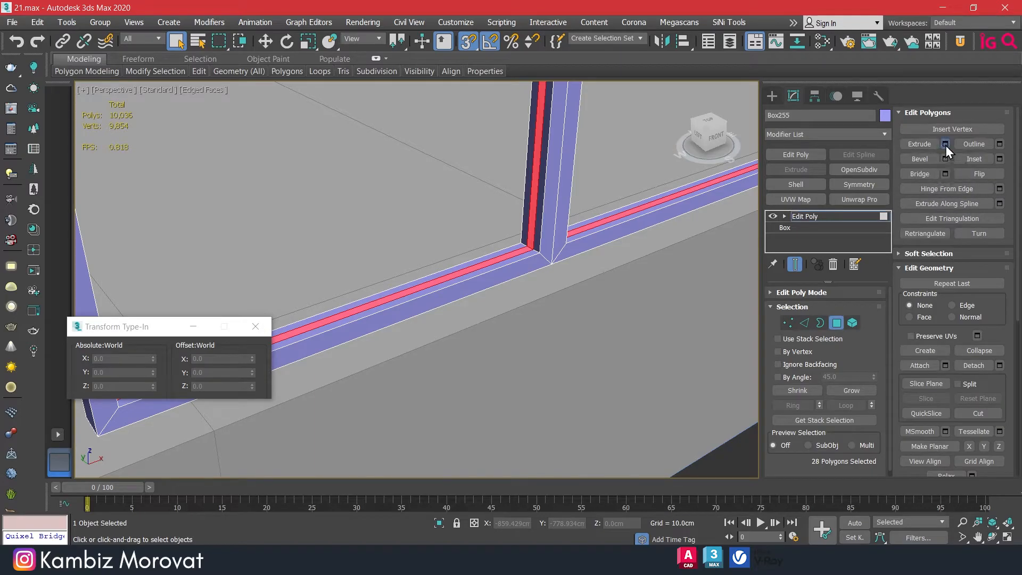
pyautogui.click(945, 144)
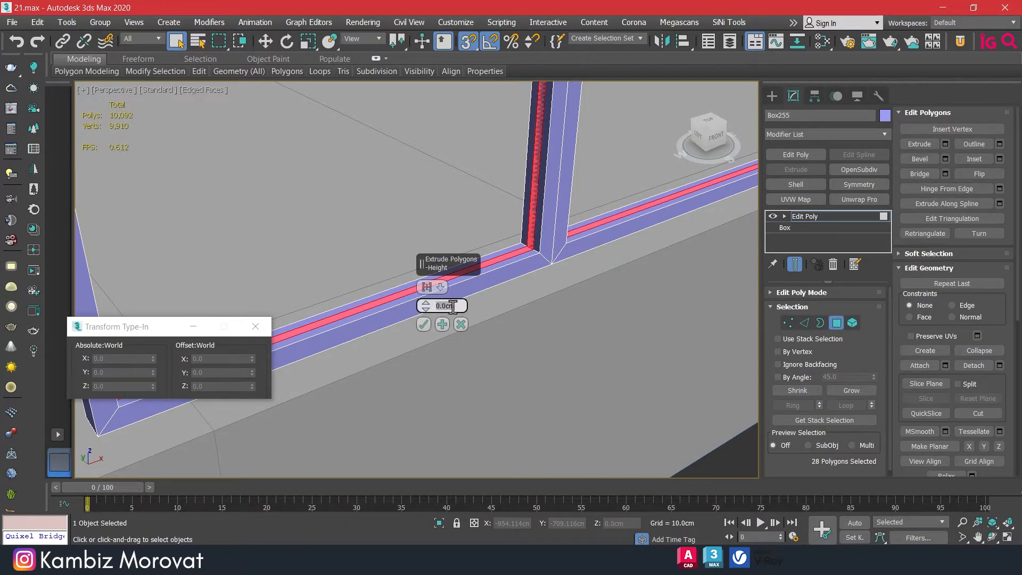
pyautogui.write('2')
pyautogui.press('Return')
pyautogui.click(430, 292)
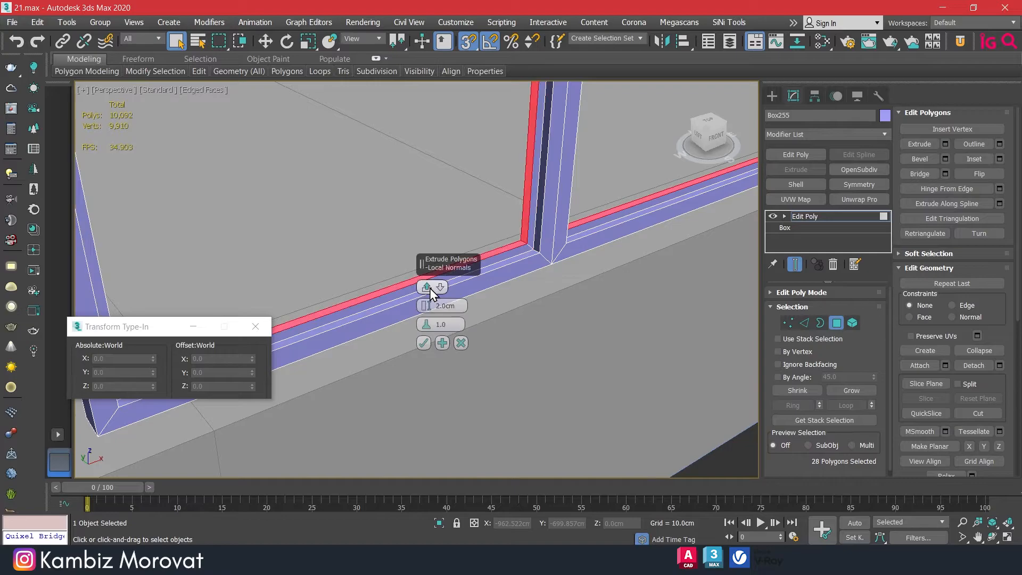
pyautogui.click(447, 305)
pyautogui.write('1.5')
pyautogui.press('Return')
pyautogui.click(424, 344)
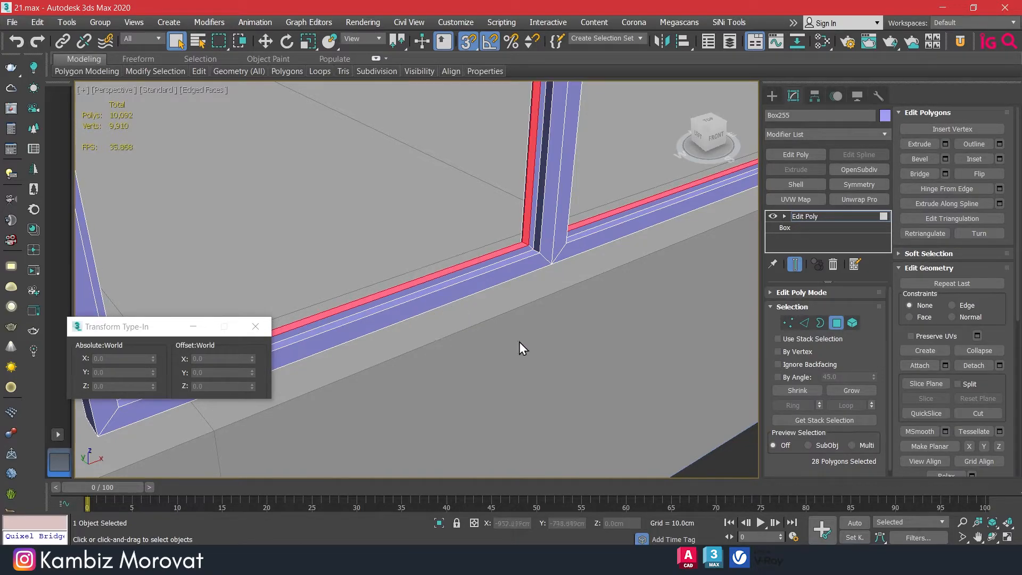
pyautogui.click(838, 323)
# Start a glass box by snapping its 2 cm by 687.5 cm base along the front frame's lower bead, from one end to the other
pyautogui.scroll(-4, 564, 290)
pyautogui.moveTo(639, 277); pyautogui.dragTo(436, 309, button='middle')
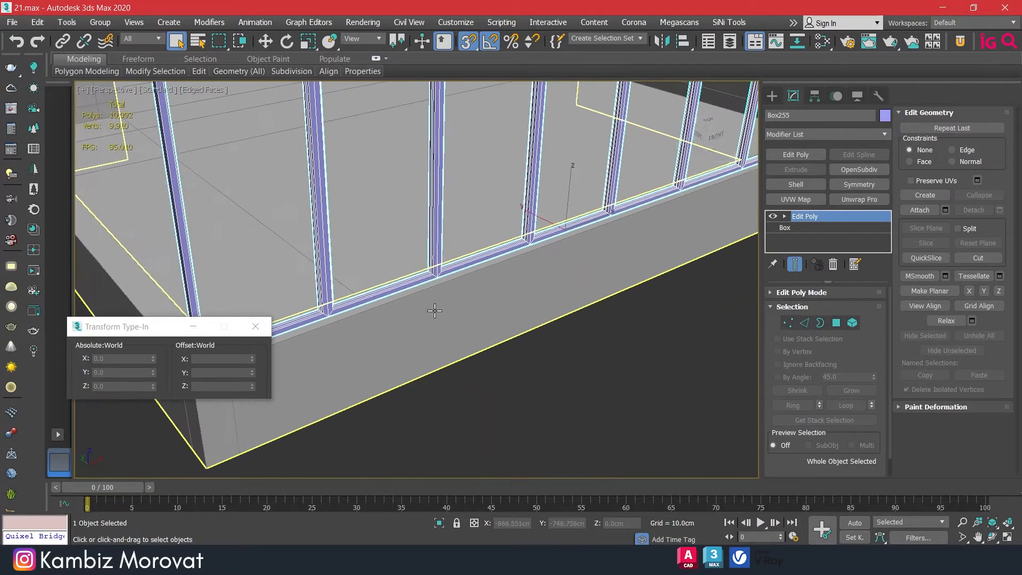
pyautogui.scroll(-2, 513, 302)
pyautogui.keyDown('alt'); pyautogui.moveTo(591, 301); pyautogui.dragTo(485, 261, button='middle'); pyautogui.keyUp('alt')
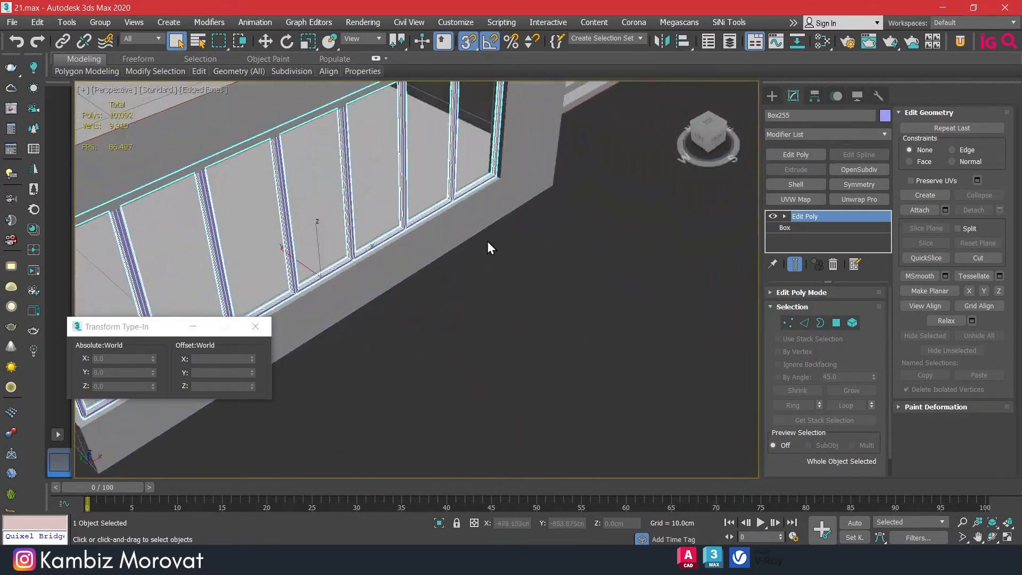
pyautogui.scroll(6, 487, 159)
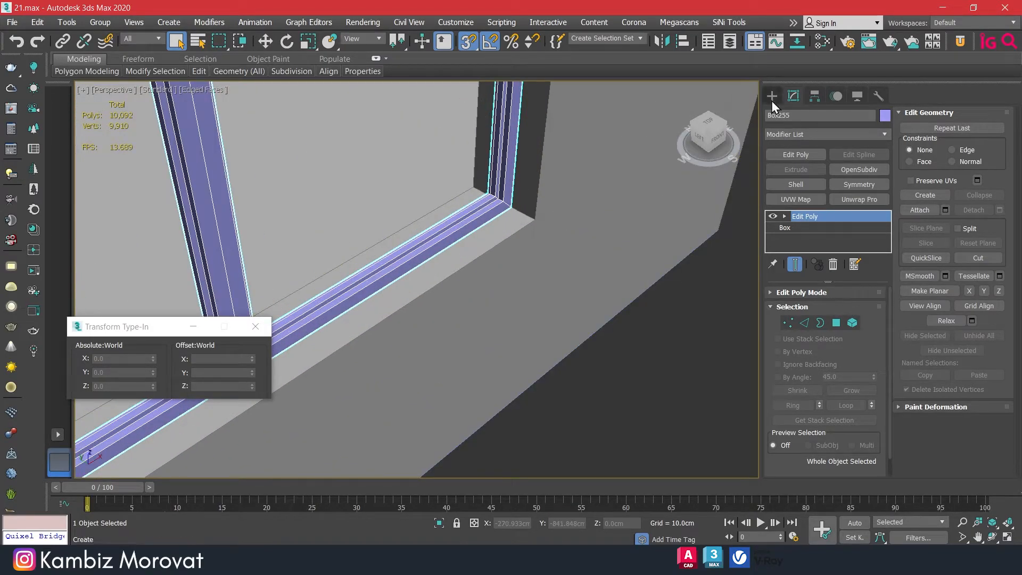
pyautogui.click(773, 96)
pyautogui.click(798, 173)
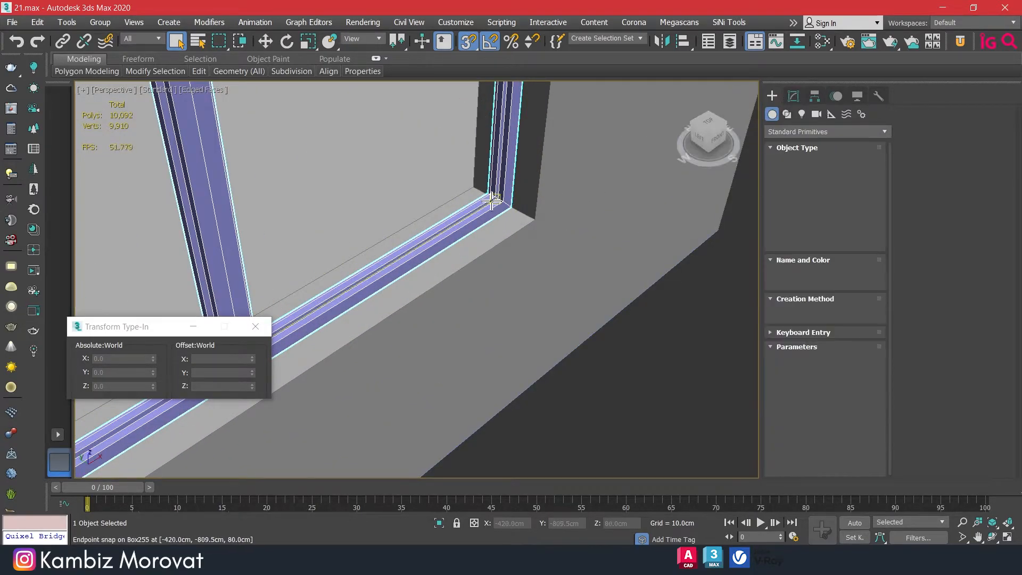
pyautogui.scroll(3, 501, 198)
pyautogui.moveTo(516, 192); pyautogui.dragTo(573, 221)
pyautogui.scroll(-8, 359, 317)
pyautogui.moveTo(342, 328); pyautogui.dragTo(573, 221, button='middle')
pyautogui.moveTo(572, 221); pyautogui.dragTo(534, 283)
pyautogui.keyDown('alt'); pyautogui.moveTo(487, 258); pyautogui.dragTo(534, 282, button='middle'); pyautogui.keyUp('alt')
pyautogui.moveTo(534, 282); pyautogui.dragTo(635, 273)
pyautogui.keyDown('alt'); pyautogui.moveTo(534, 283); pyautogui.dragTo(635, 273, button='middle'); pyautogui.keyUp('alt')
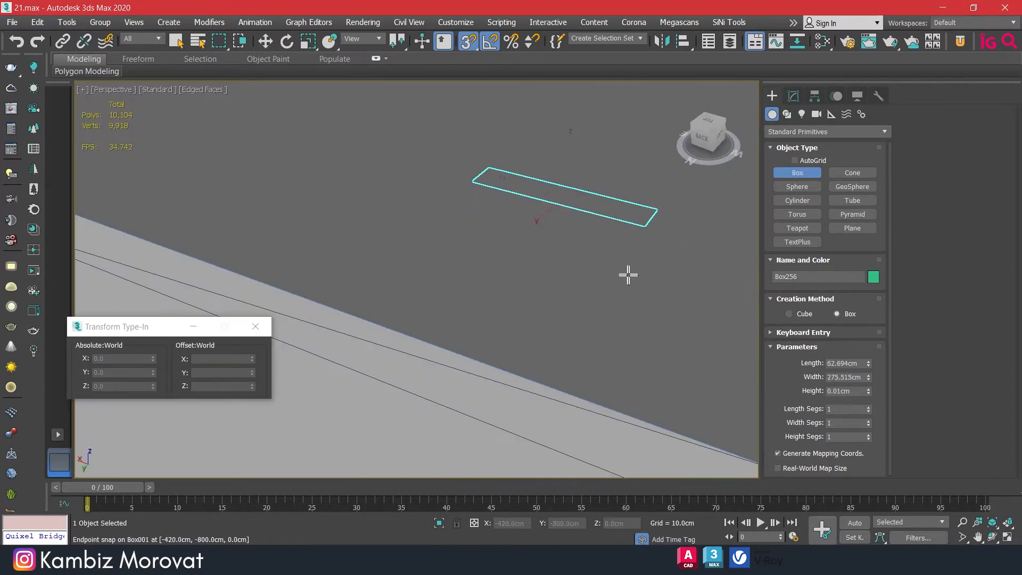
pyautogui.moveTo(634, 273); pyautogui.dragTo(82, 244)
pyautogui.moveTo(634, 274); pyautogui.dragTo(82, 244, button='middle')
pyautogui.scroll(-2, 106, 248)
pyautogui.moveTo(82, 245); pyautogui.dragTo(431, 210)
pyautogui.scroll(5, 661, 284)
pyautogui.scroll(-1, 402, 247)
pyautogui.scroll(-2, 353, 200)
pyautogui.keyDown('alt'); pyautogui.moveTo(352, 211); pyautogui.dragTo(431, 210, button='middle'); pyautogui.keyUp('alt')
pyautogui.moveTo(431, 210); pyautogui.dragTo(363, 137)
pyautogui.moveTo(431, 210); pyautogui.dragTo(363, 137, button='middle')
pyautogui.moveTo(363, 137); pyautogui.dragTo(388, 283)
pyautogui.moveTo(363, 137); pyautogui.dragTo(388, 283, button='middle')
pyautogui.moveTo(389, 283); pyautogui.dragTo(482, 205)
pyautogui.scroll(3, 397, 212)
pyautogui.scroll(7, 439, 128)
pyautogui.scroll(-4, 400, 206)
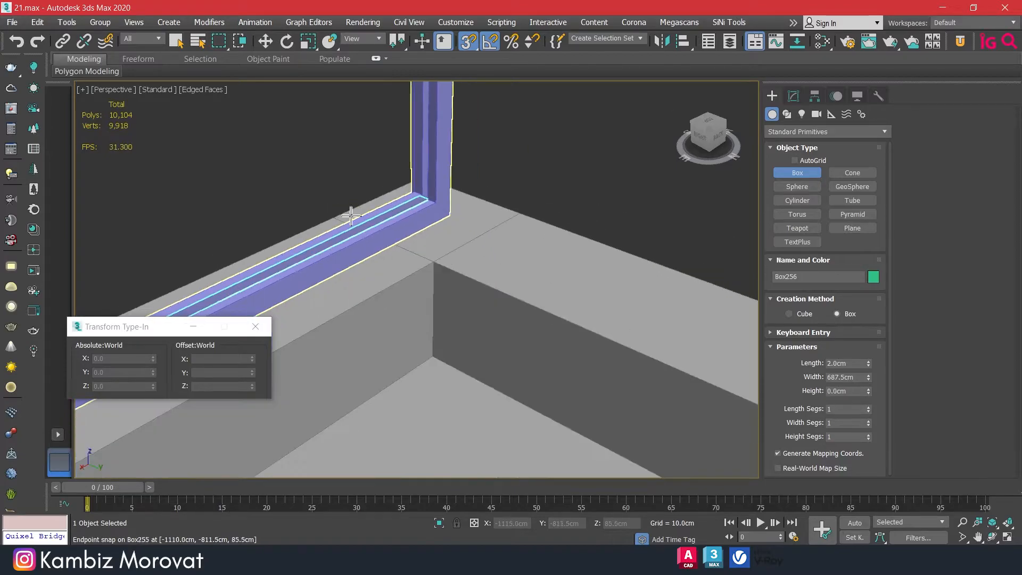
# Raise the glass box 232 cm to the upper bead and set its length to 1 cm for the pane thickness
pyautogui.keyDown('alt'); pyautogui.moveTo(372, 210); pyautogui.dragTo(449, 213, button='middle'); pyautogui.keyUp('alt')
pyautogui.scroll(-8, 449, 212)
pyautogui.scroll(7, 336, 193)
pyautogui.keyDown('alt'); pyautogui.moveTo(336, 192); pyautogui.dragTo(310, 126, button='middle'); pyautogui.keyUp('alt')
pyautogui.scroll(6, 322, 200)
pyautogui.scroll(4, 401, 223)
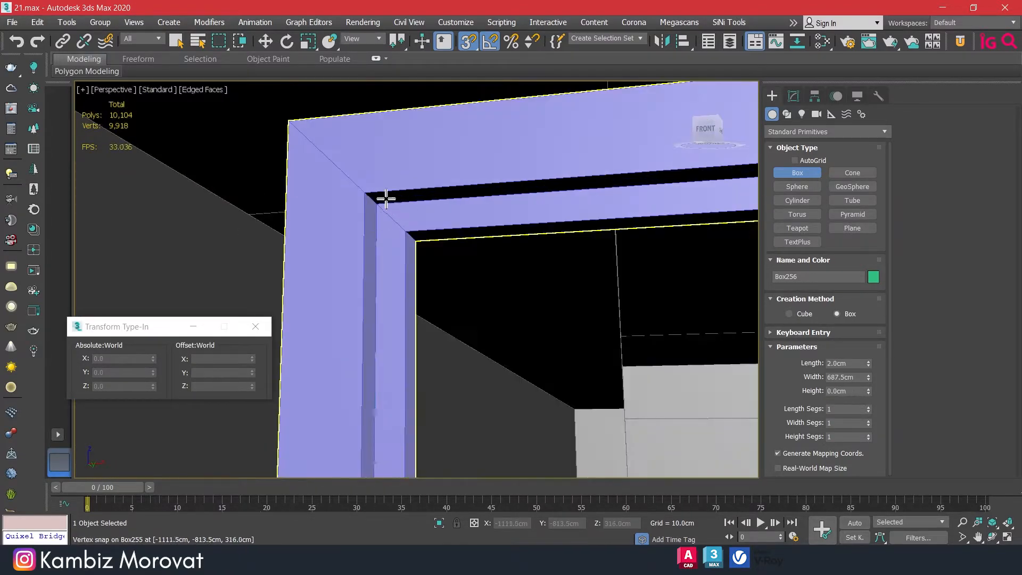
pyautogui.scroll(-8, 482, 251)
pyautogui.keyDown('alt'); pyautogui.moveTo(515, 294); pyautogui.dragTo(561, 289, button='middle'); pyautogui.keyUp('alt')
pyautogui.doubleClick(840, 363)
pyautogui.write('1')
pyautogui.press('Return')
pyautogui.moveTo(636, 358); pyautogui.dragTo(425, 250, button='middle')
pyautogui.scroll(-8, 425, 250)
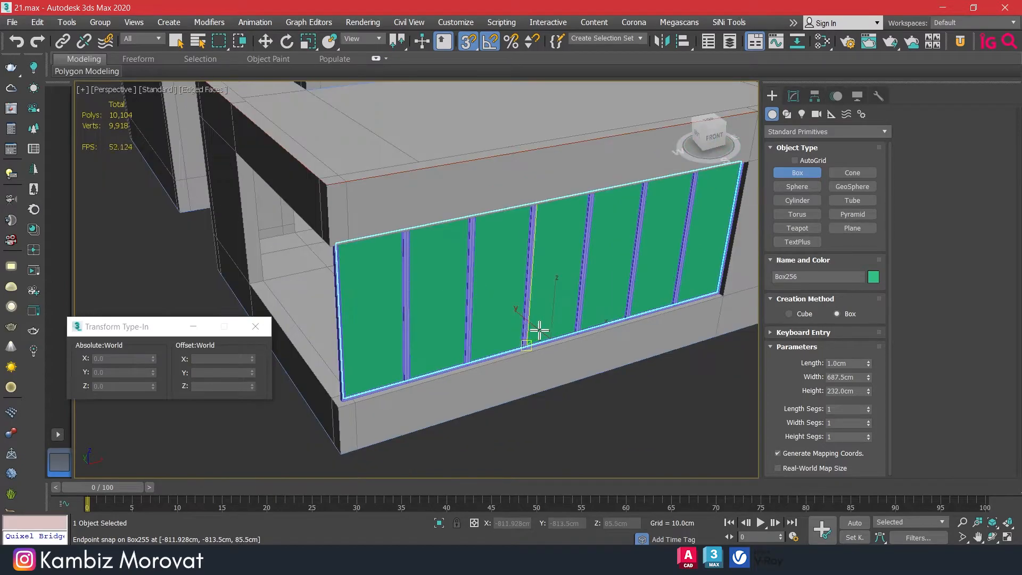
# Give the glass box and the front window frame a grey object colour, and switch the glass to see-through display
pyautogui.rightClick(541, 337)
pyautogui.press('z')
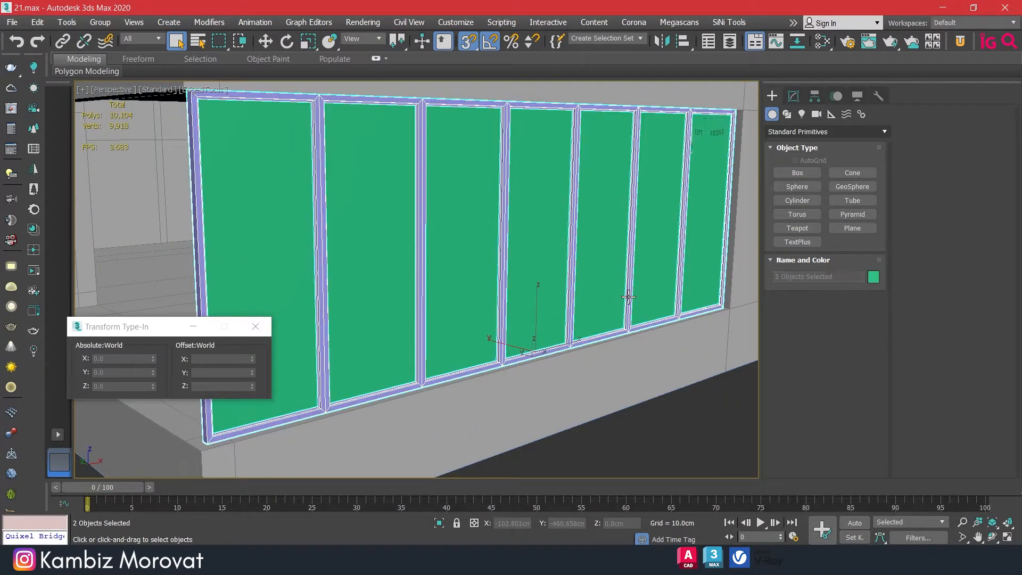
pyautogui.keyDown('ctrl'); pyautogui.click(630, 298); pyautogui.keyUp('ctrl')
pyautogui.click(793, 98)
pyautogui.click(885, 115)
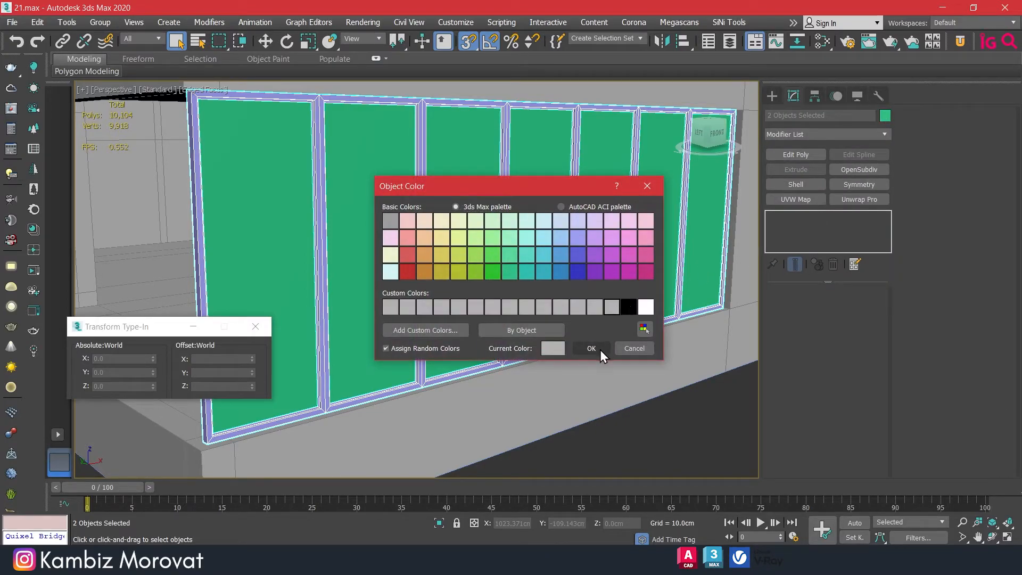
pyautogui.click(591, 349)
pyautogui.click(617, 226)
pyautogui.hotkey('alt', 'x')
# Draw a box 411 cm long and 240 cm high across the side opening and set its width to 6 cm
pyautogui.scroll(-4, 555, 272)
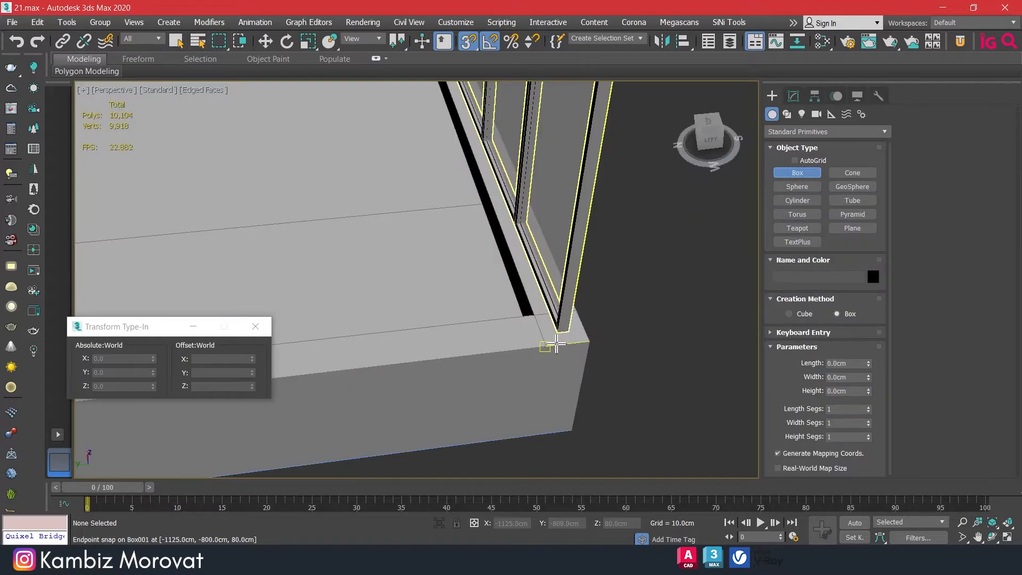
pyautogui.scroll(2, 472, 304)
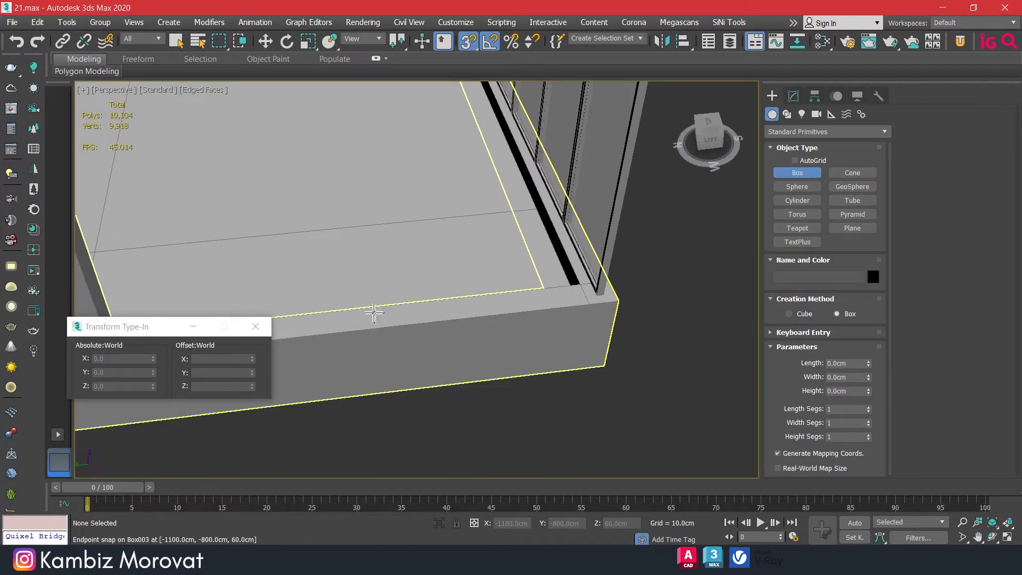
pyautogui.scroll(2, 446, 286)
pyautogui.moveTo(447, 286); pyautogui.dragTo(458, 280, button='middle')
pyautogui.moveTo(215, 300); pyautogui.dragTo(703, 269)
pyautogui.click(692, 259)
pyautogui.scroll(-3, 693, 259)
pyautogui.moveTo(692, 259); pyautogui.dragTo(532, 222, button='middle')
pyautogui.click(659, 149)
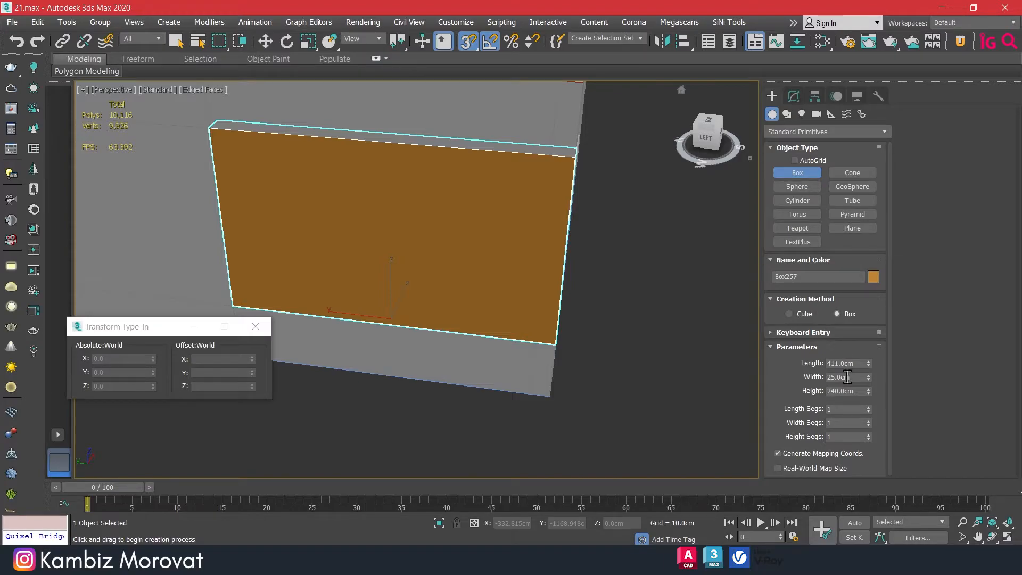
pyautogui.write('6')
pyautogui.press('Return')
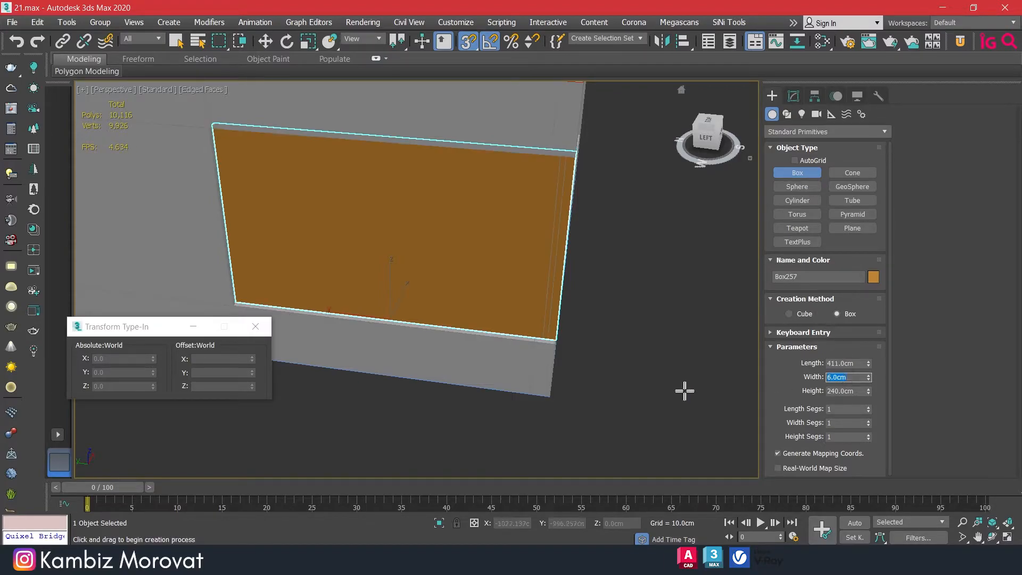
pyautogui.rightClick(652, 354)
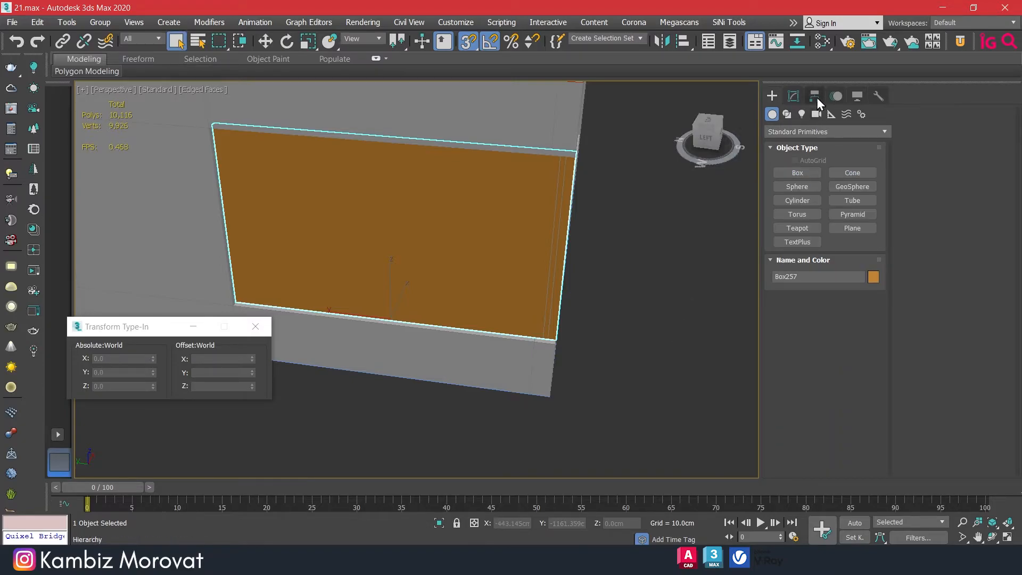
# Add Edit Poly to the side box and snap its four corner-end vertices to the front window frame at Y -809.5 cm
pyautogui.click(793, 97)
pyautogui.moveTo(562, 233); pyautogui.dragTo(555, 236, button='middle')
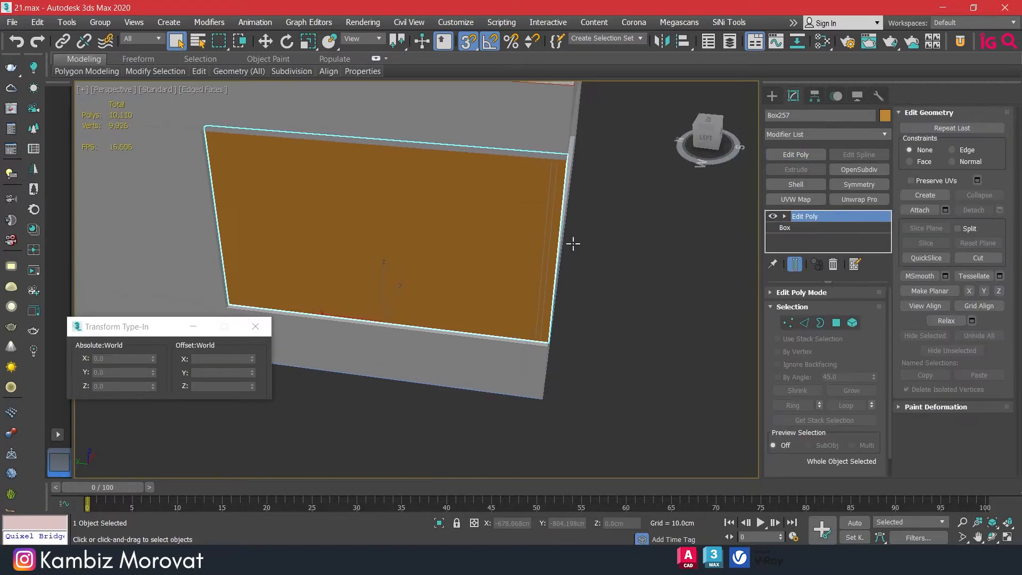
pyautogui.click(788, 321)
pyautogui.moveTo(694, 435); pyautogui.dragTo(529, 127)
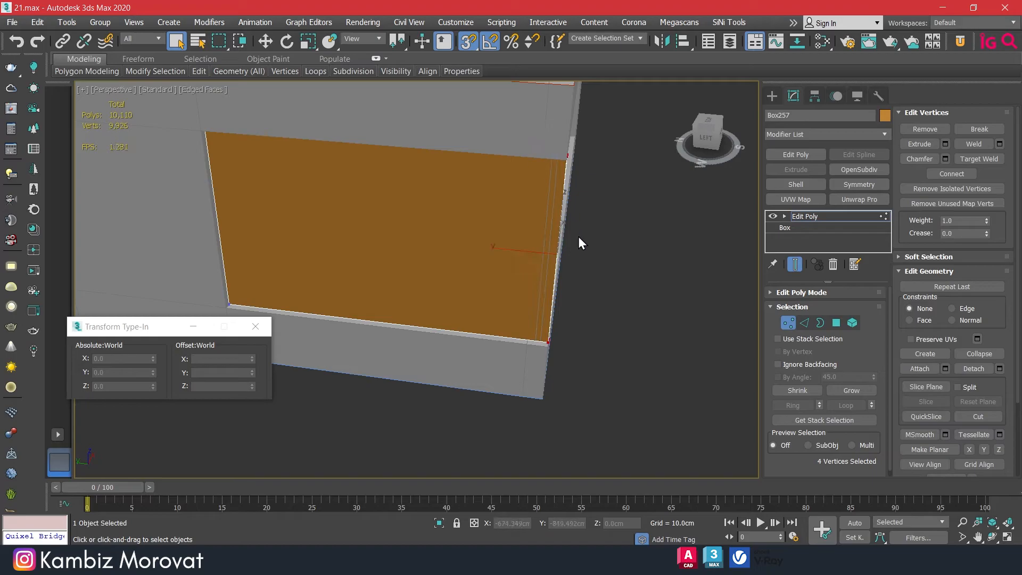
pyautogui.press('w')
pyautogui.moveTo(522, 248); pyautogui.dragTo(563, 363)
pyautogui.scroll(3, 506, 338)
pyautogui.scroll(1, 537, 331)
pyautogui.scroll(-5, 564, 366)
pyautogui.keyDown('alt'); pyautogui.moveTo(522, 365); pyautogui.dragTo(477, 364, button='middle'); pyautogui.keyUp('alt')
pyautogui.scroll(4, 561, 374)
pyautogui.scroll(-4, 578, 394)
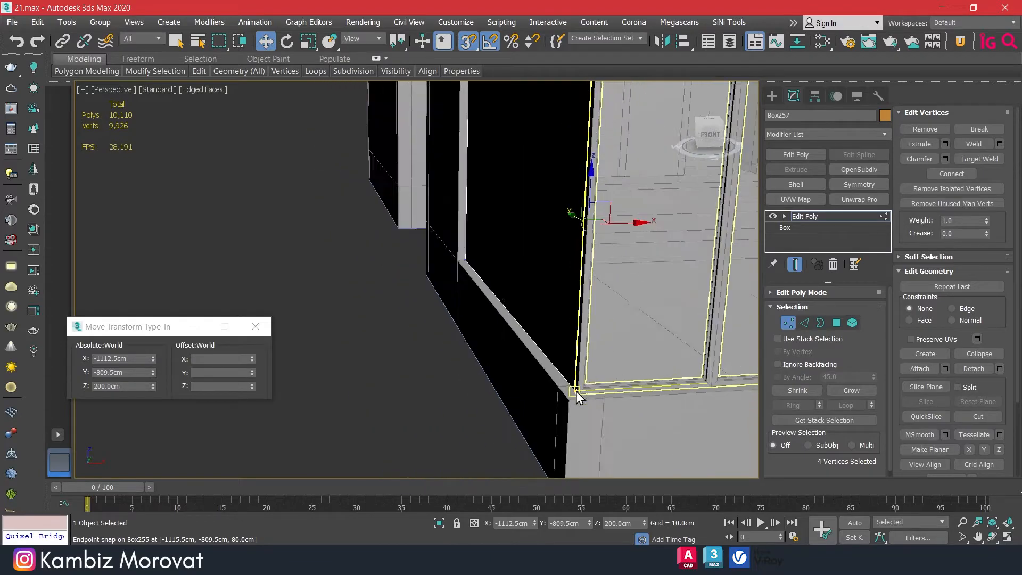
pyautogui.keyDown('alt'); pyautogui.moveTo(606, 357); pyautogui.dragTo(660, 362, button='middle'); pyautogui.keyUp('alt')
pyautogui.scroll(-2, 663, 224)
# Change the side box's object colour from the palette to light blue-violet
pyautogui.click(885, 115)
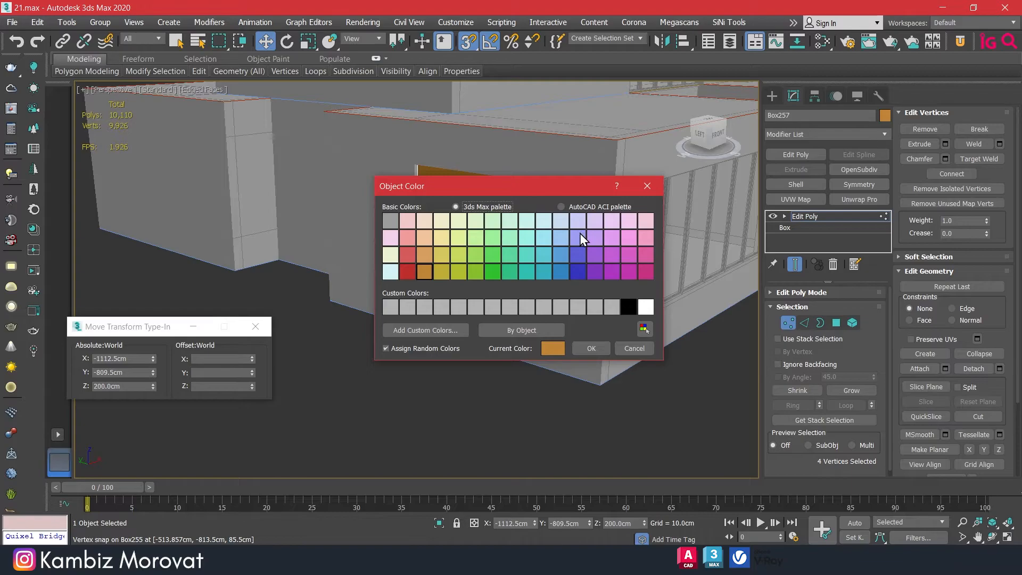
pyautogui.click(593, 345)
pyautogui.keyDown('alt'); pyautogui.moveTo(501, 335); pyautogui.dragTo(573, 351, button='middle'); pyautogui.keyUp('alt')
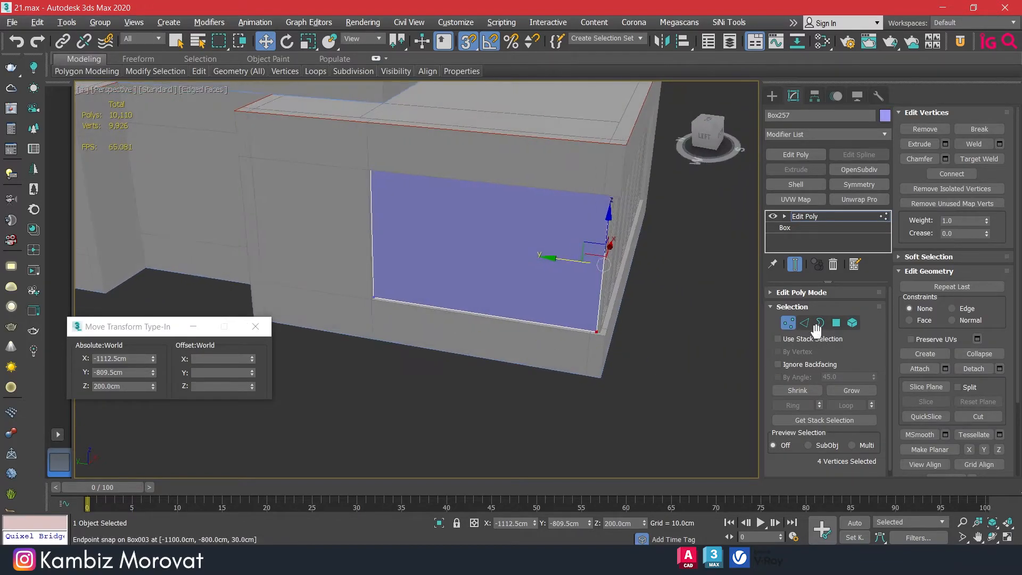
# Connect the side box's four long edges with 3 segments to divide it into four panes
pyautogui.click(805, 323)
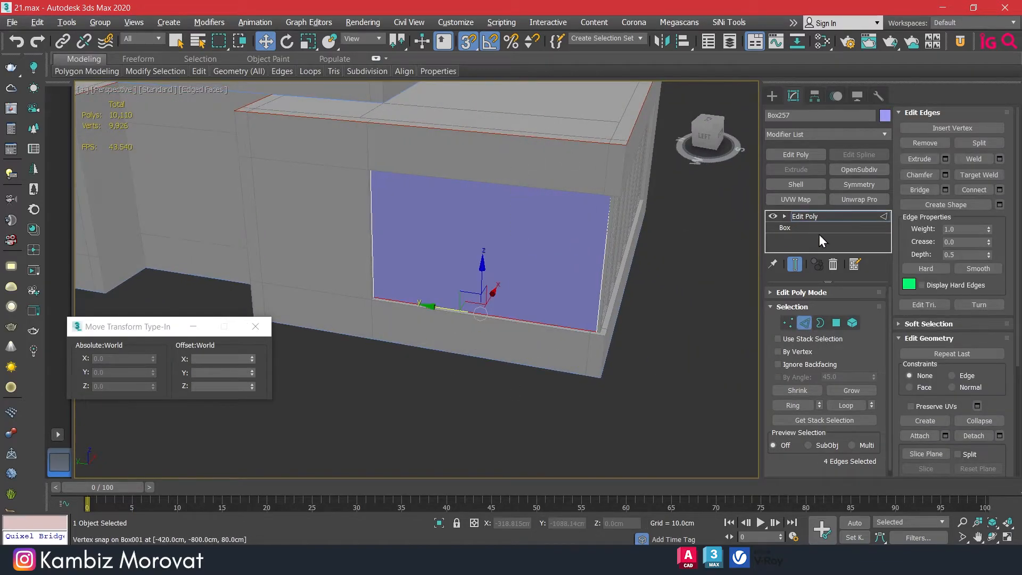
pyautogui.click(1000, 190)
pyautogui.click(426, 287)
pyautogui.click(426, 287)
pyautogui.click(426, 287)
pyautogui.keyDown('alt'); pyautogui.moveTo(426, 286); pyautogui.dragTo(532, 290, button='middle'); pyautogui.keyUp('alt')
pyautogui.click(429, 292)
pyautogui.click(424, 343)
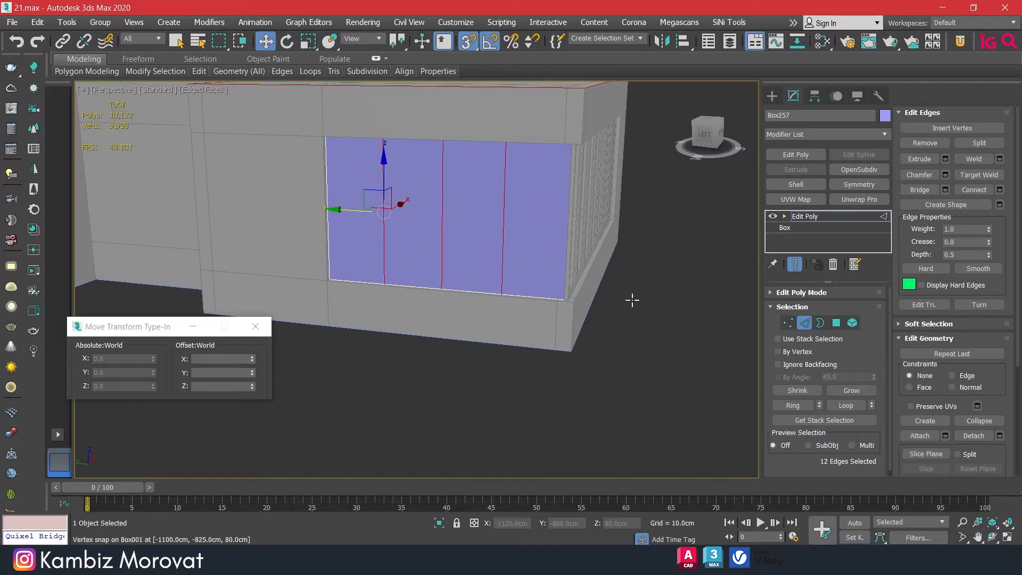
# Select the outer and inner faces of all four side panes using selection by a 45-degree angle, and turn the angle option off
pyautogui.click(836, 323)
pyautogui.click(485, 230)
pyautogui.keyDown('alt'); pyautogui.moveTo(530, 229); pyautogui.dragTo(595, 268, button='middle'); pyautogui.keyUp('alt')
pyautogui.click(787, 374)
pyautogui.click(529, 229)
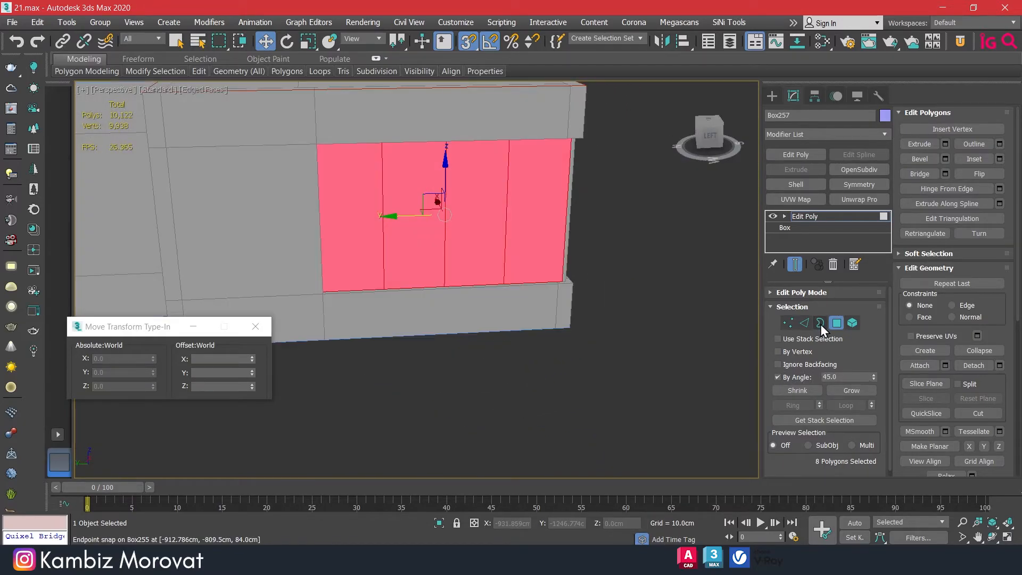
pyautogui.click(781, 376)
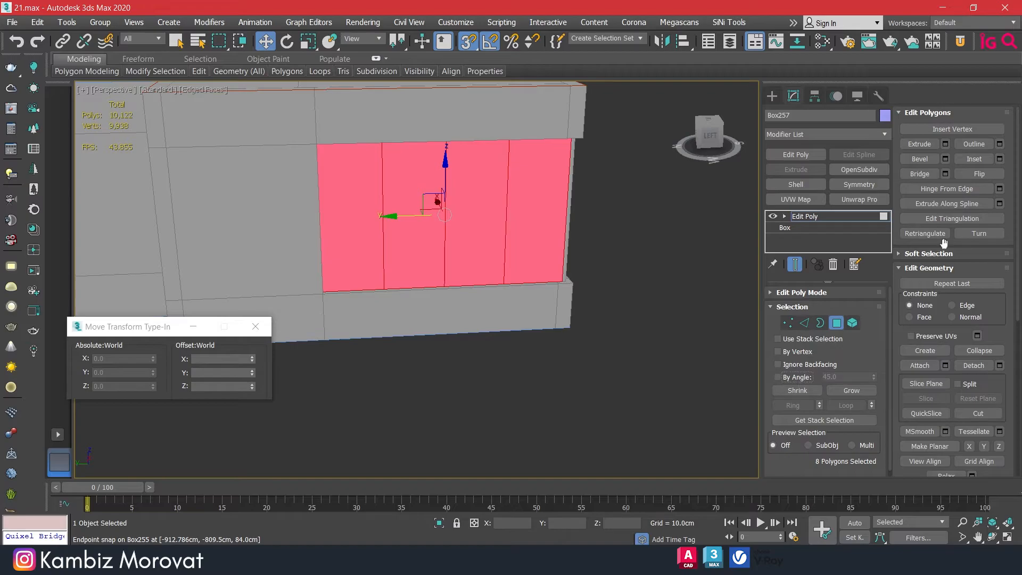
# Inset the selected pane faces 4 cm by polygon and bridge them to open the four side panes
pyautogui.click(1000, 159)
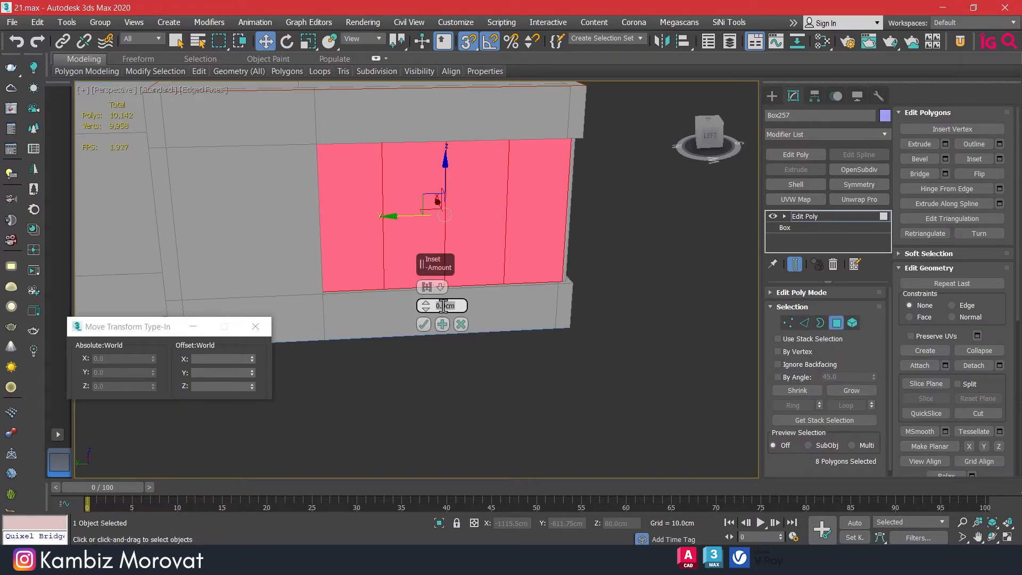
pyautogui.write('4')
pyautogui.press('Return')
pyautogui.click(429, 287)
pyautogui.keyDown('alt'); pyautogui.moveTo(601, 292); pyautogui.dragTo(546, 257, button='middle'); pyautogui.keyUp('alt')
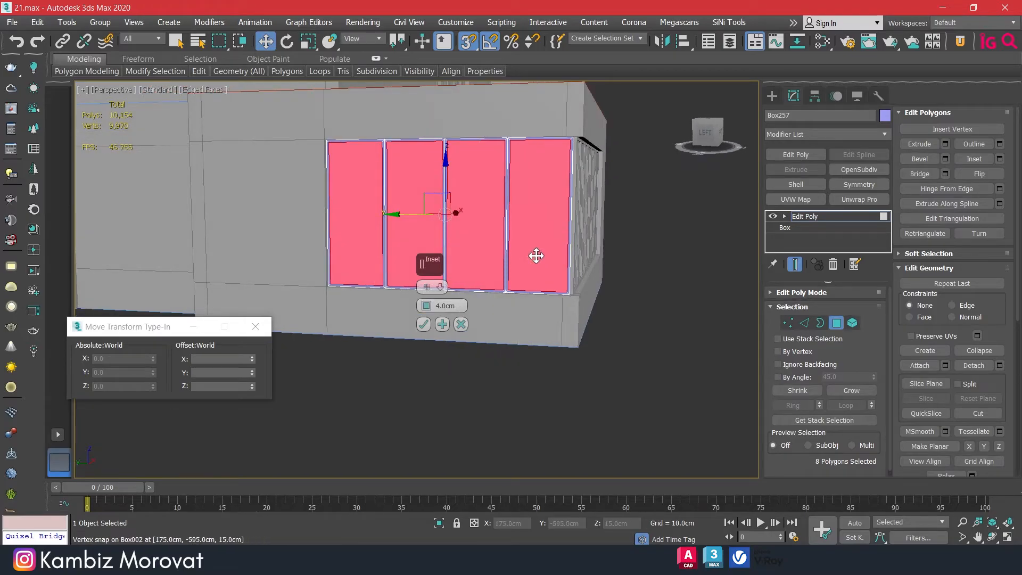
pyautogui.click(424, 324)
pyautogui.keyDown('alt'); pyautogui.moveTo(497, 326); pyautogui.dragTo(510, 250, button='middle'); pyautogui.keyUp('alt')
pyautogui.click(920, 174)
# Select one short depth edge at the lower inner corner of each of the four side window openings
pyautogui.scroll(3, 553, 265)
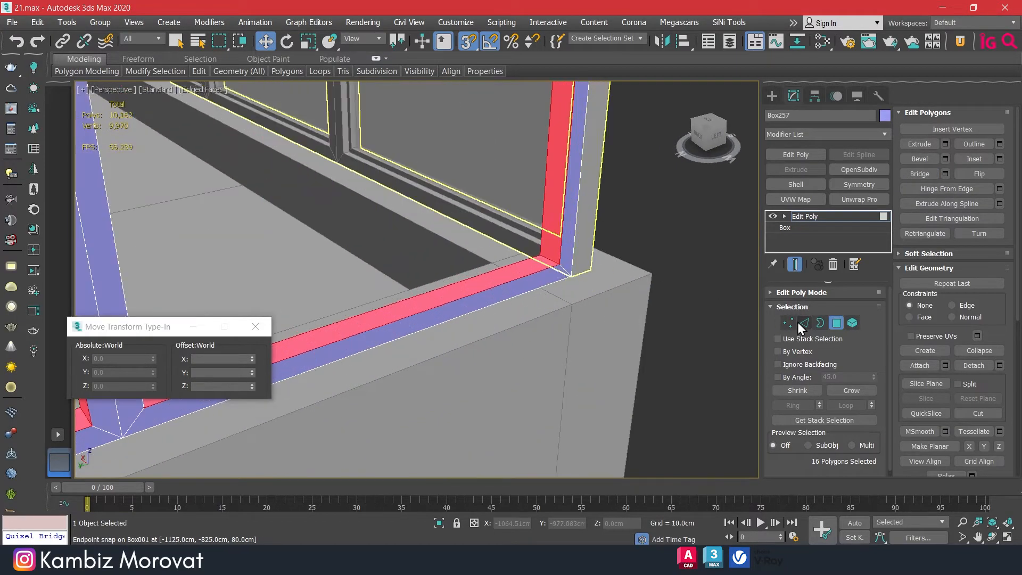
pyautogui.click(546, 266)
pyautogui.scroll(-5, 547, 269)
pyautogui.moveTo(425, 340); pyautogui.dragTo(672, 280, button='middle')
pyautogui.scroll(3, 498, 317)
pyautogui.keyDown('ctrl'); pyautogui.click(497, 323); pyautogui.keyUp('ctrl')
pyautogui.scroll(-1, 481, 347)
pyautogui.scroll(-2, 427, 374)
pyautogui.moveTo(421, 373); pyautogui.dragTo(616, 338, button='middle')
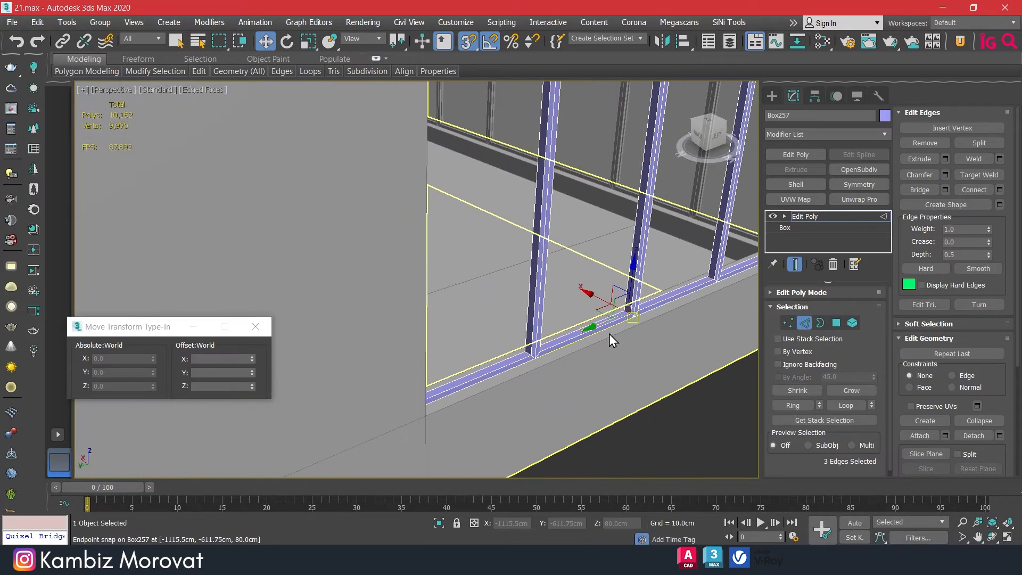
pyautogui.scroll(3, 617, 338)
pyautogui.keyDown('ctrl'); pyautogui.click(532, 361); pyautogui.keyUp('ctrl')
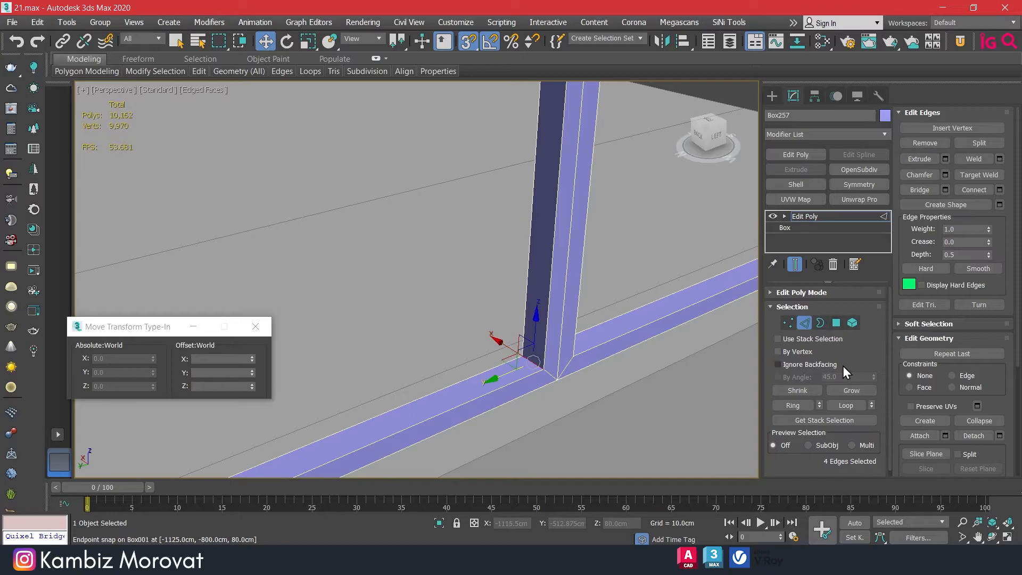
# Ring-select the depth edges of the four side openings, connect them with 2 segments, and convert the selection to the middle strip polygons
pyautogui.click(793, 405)
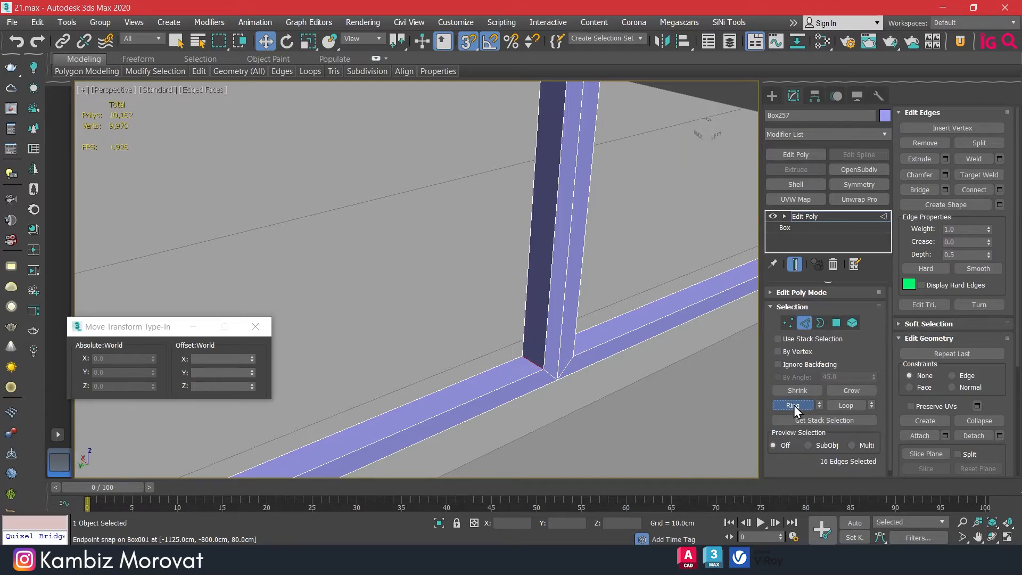
pyautogui.click(1000, 190)
pyautogui.click(426, 290)
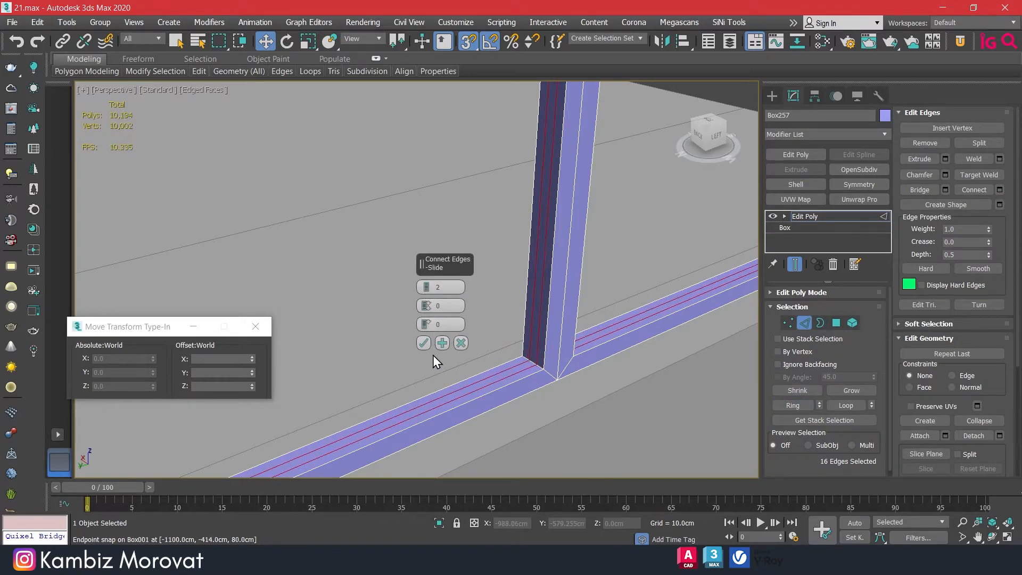
pyautogui.click(424, 343)
pyautogui.keyDown('ctrl'); pyautogui.click(837, 323); pyautogui.keyUp('ctrl')
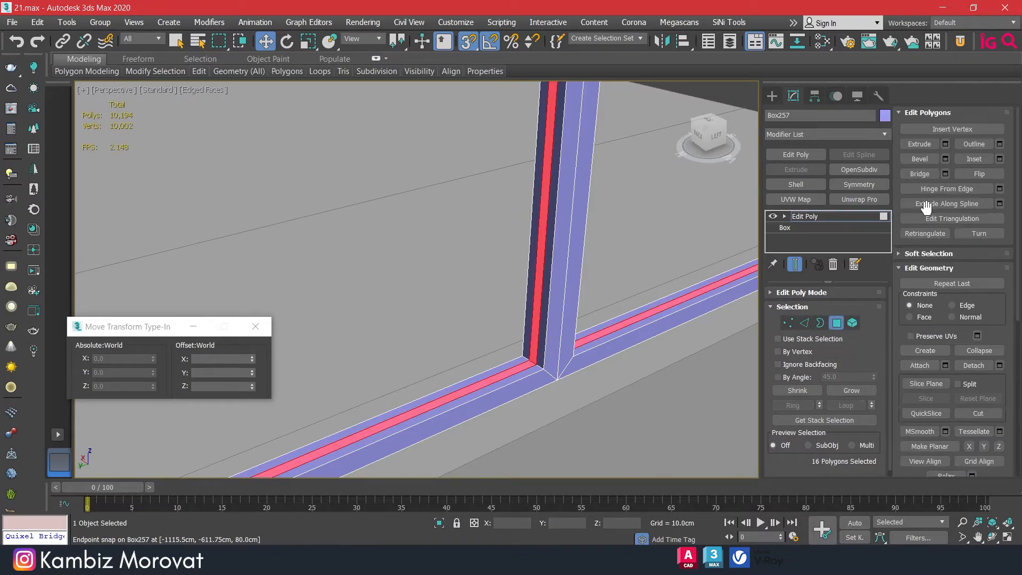
# Extrude the middle strip polygons 1.5 cm along their local normals to form the glazing beads, and leave polygon editing
pyautogui.click(945, 173)
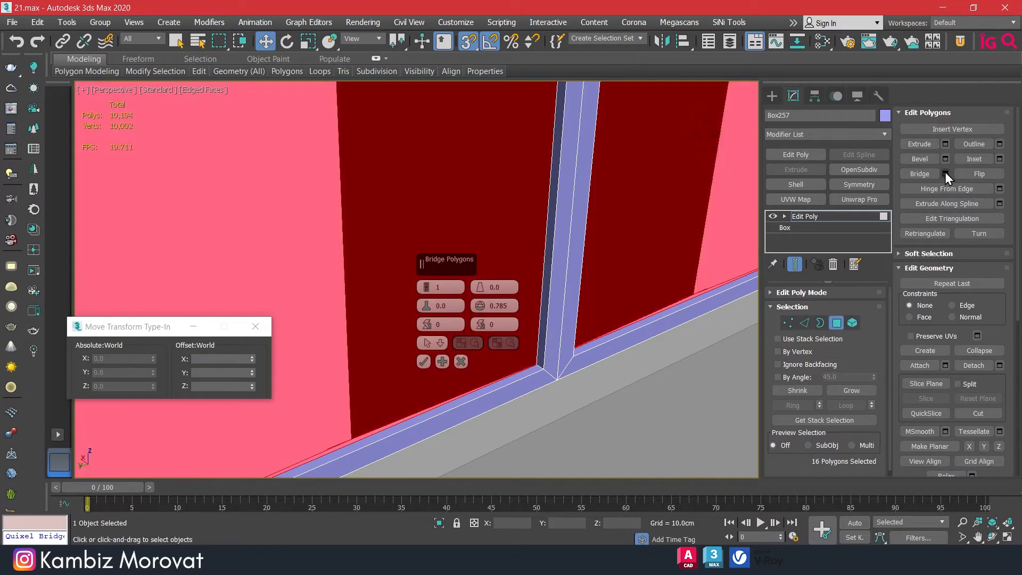
pyautogui.click(462, 362)
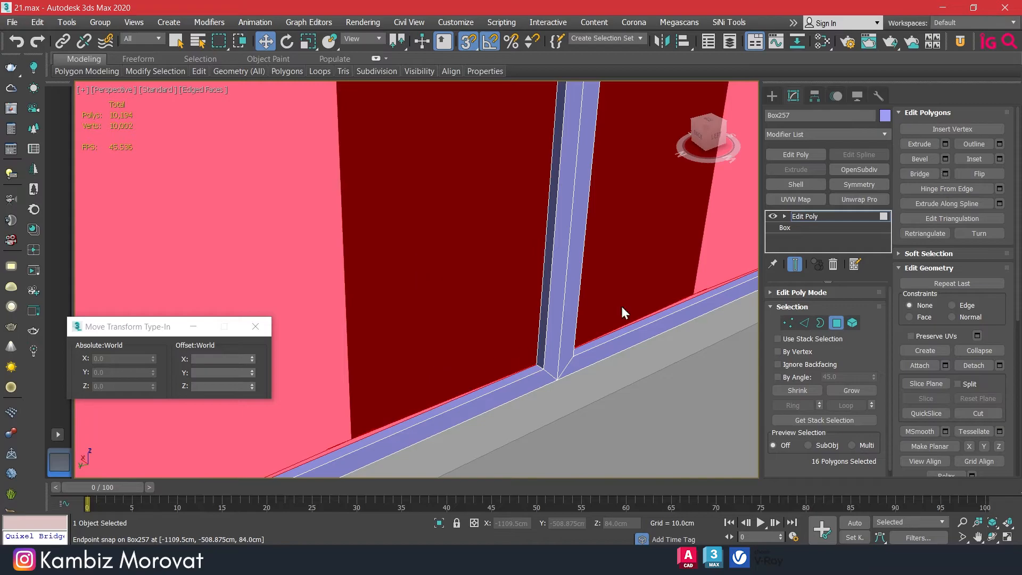
pyautogui.click(946, 144)
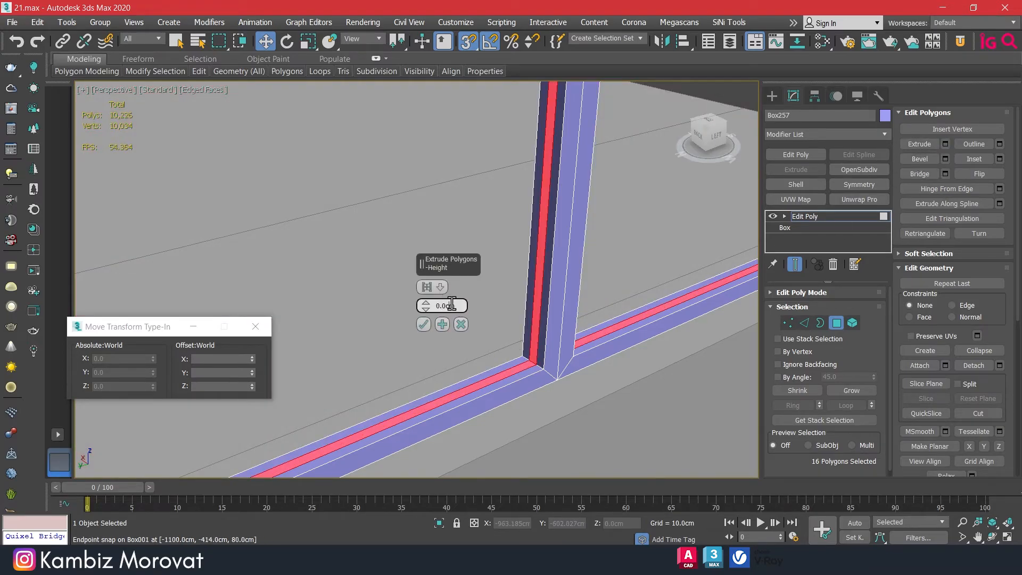
pyautogui.write('1.5')
pyautogui.press('Return')
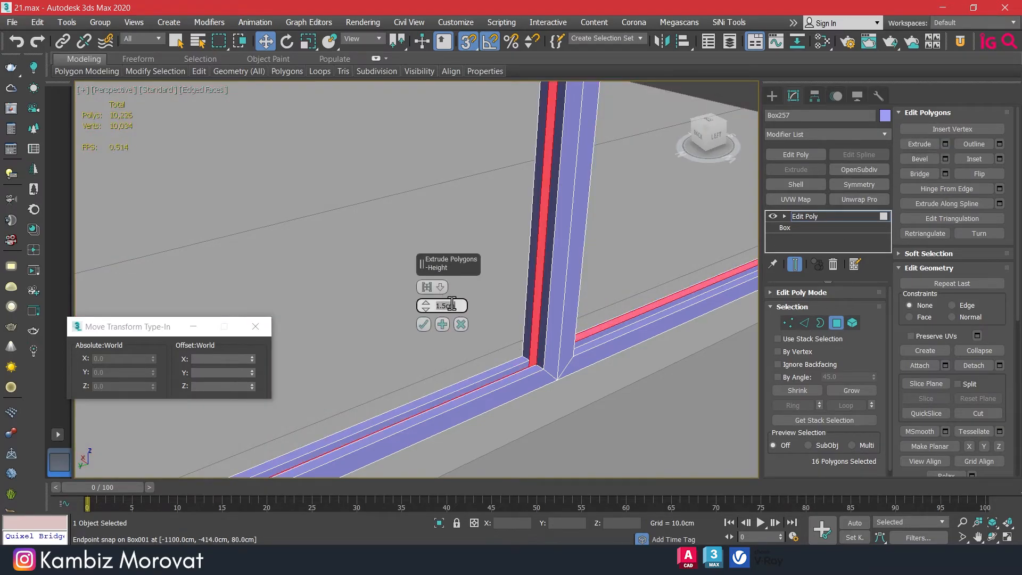
pyautogui.click(426, 289)
pyautogui.click(424, 343)
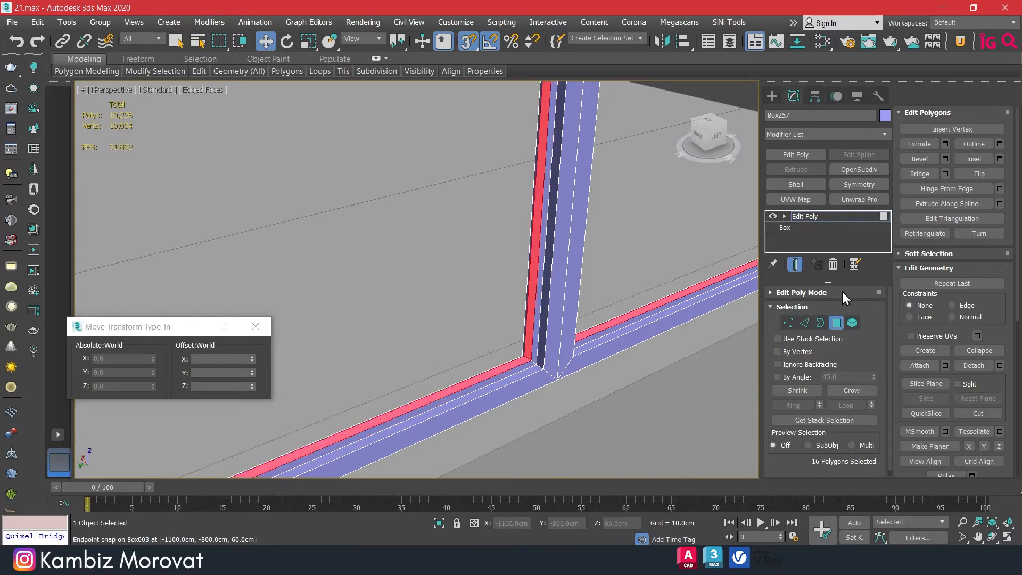
pyautogui.click(837, 321)
# Draw the base of a glass box, 387.5 by 2 cm, snapped along the lower bead between both ends of the side window
pyautogui.scroll(-5, 429, 360)
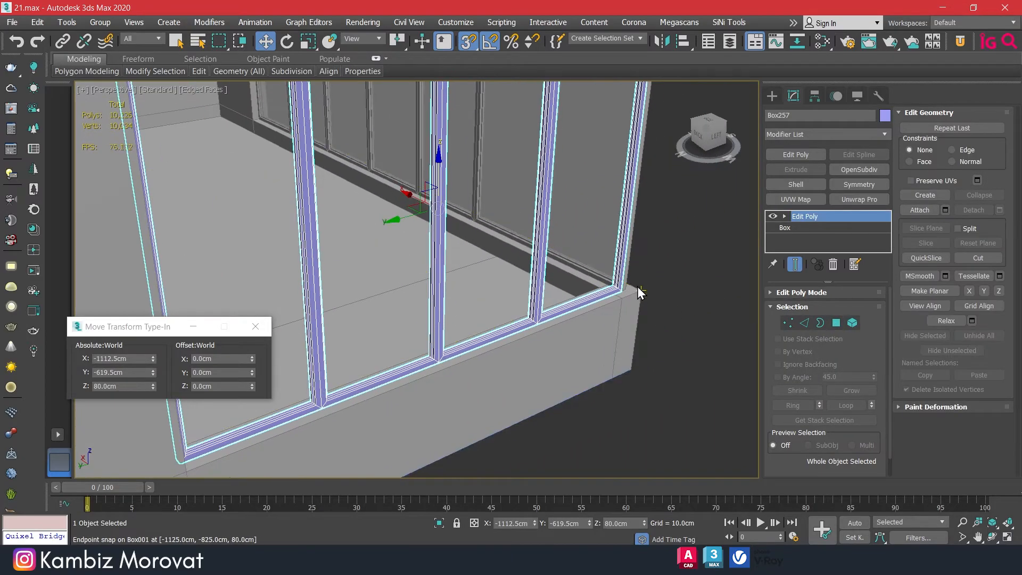
pyautogui.scroll(5, 639, 292)
pyautogui.scroll(2, 547, 277)
pyautogui.click(772, 95)
pyautogui.click(798, 161)
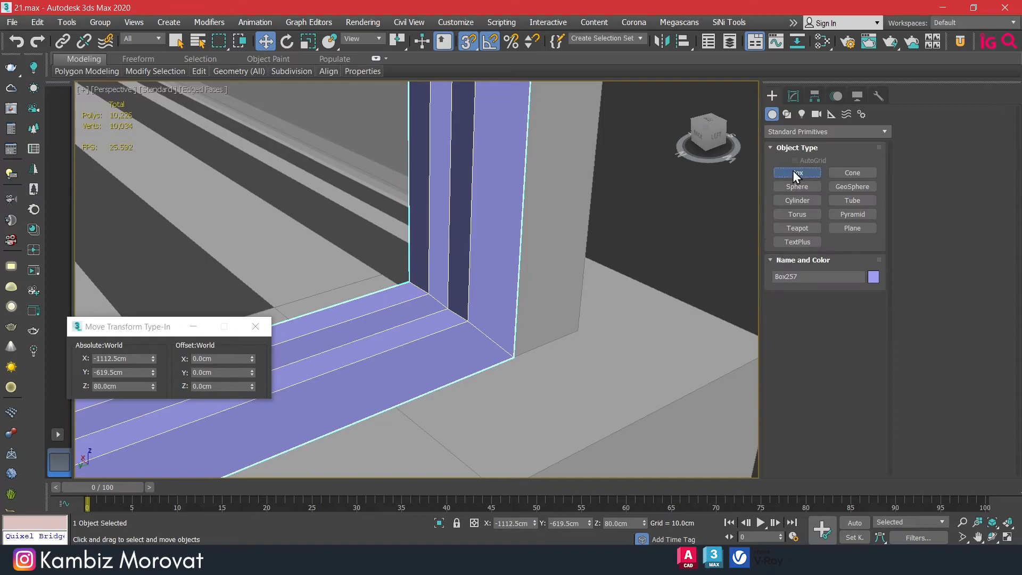
pyautogui.press('s')
pyautogui.scroll(-3, 342, 360)
pyautogui.moveTo(448, 309); pyautogui.dragTo(598, 244)
pyautogui.moveTo(342, 360); pyautogui.dragTo(598, 244, button='middle')
pyautogui.scroll(-4, 598, 245)
pyautogui.moveTo(598, 245); pyautogui.dragTo(444, 332)
pyautogui.keyDown('alt'); pyautogui.moveTo(502, 309); pyautogui.dragTo(444, 332, button='middle'); pyautogui.keyUp('alt')
pyautogui.moveTo(444, 333); pyautogui.dragTo(338, 319)
pyautogui.keyDown('alt'); pyautogui.moveTo(444, 332); pyautogui.dragTo(337, 319, button='middle'); pyautogui.keyUp('alt')
pyautogui.moveTo(338, 320); pyautogui.dragTo(568, 229)
pyautogui.keyDown('alt'); pyautogui.moveTo(600, 283); pyautogui.dragTo(568, 229, button='middle'); pyautogui.keyUp('alt')
pyautogui.scroll(5, 568, 228)
pyautogui.moveTo(568, 228); pyautogui.dragTo(536, 288)
pyautogui.keyDown('ctrl'); pyautogui.scroll(3, 590, 236); pyautogui.keyUp('ctrl')
pyautogui.keyDown('ctrl'); pyautogui.scroll(-3, 590, 236); pyautogui.keyUp('ctrl')
pyautogui.keyDown('ctrl'); pyautogui.scroll(3, 590, 235); pyautogui.keyUp('ctrl')
pyautogui.keyDown('ctrl'); pyautogui.scroll(-3, 525, 283); pyautogui.keyUp('ctrl')
pyautogui.click(539, 281)
# Raise the glass box 232 cm to the upper bead corner and set its width to 1 cm
pyautogui.keyDown('alt'); pyautogui.moveTo(539, 281); pyautogui.dragTo(530, 286, button='middle'); pyautogui.keyUp('alt')
pyautogui.scroll(-4, 531, 287)
pyautogui.keyDown('alt'); pyautogui.moveTo(469, 282); pyautogui.dragTo(559, 229, button='middle'); pyautogui.keyUp('alt')
pyautogui.scroll(4, 326, 167)
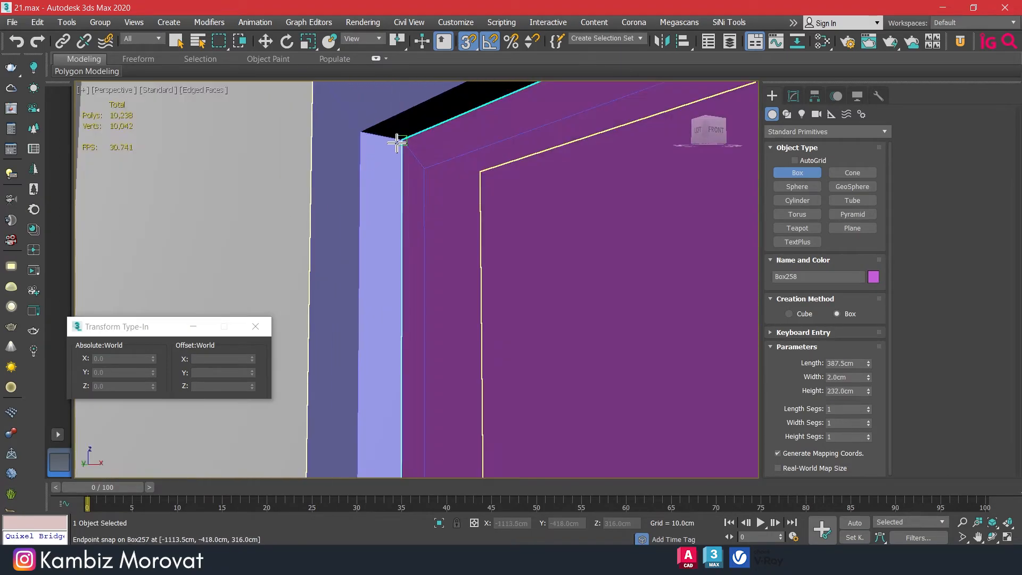
pyautogui.click(391, 141)
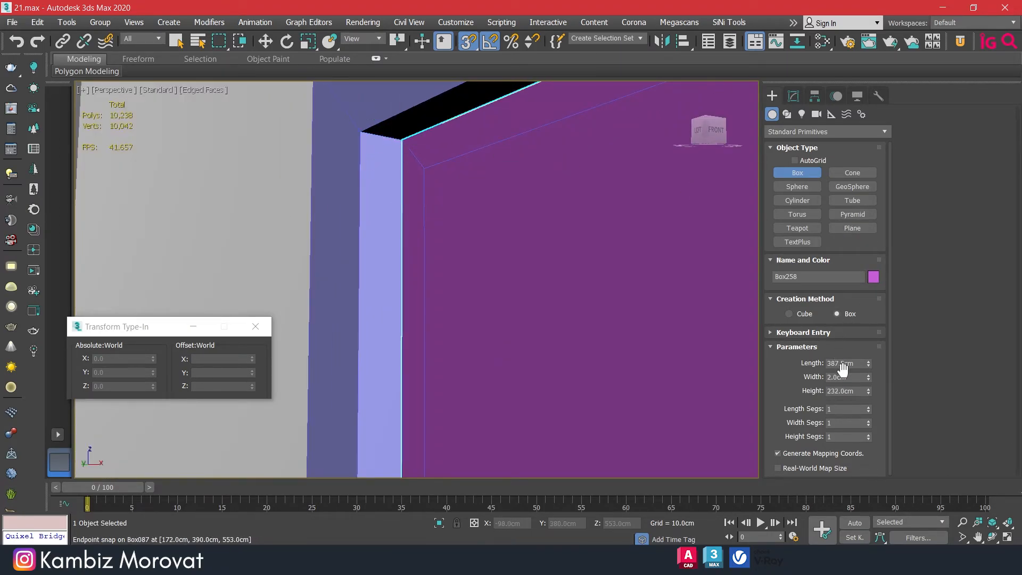
pyautogui.write('1')
pyautogui.press('Return')
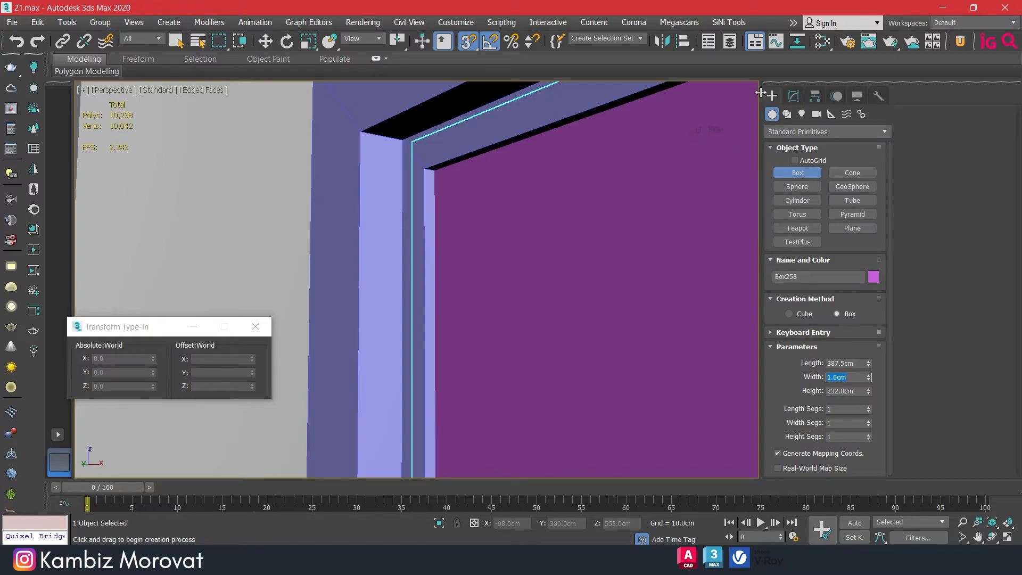
pyautogui.press('w')
# Give the side window's glass box a grey object colour and display it as see-through
pyautogui.scroll(-6, 351, 249)
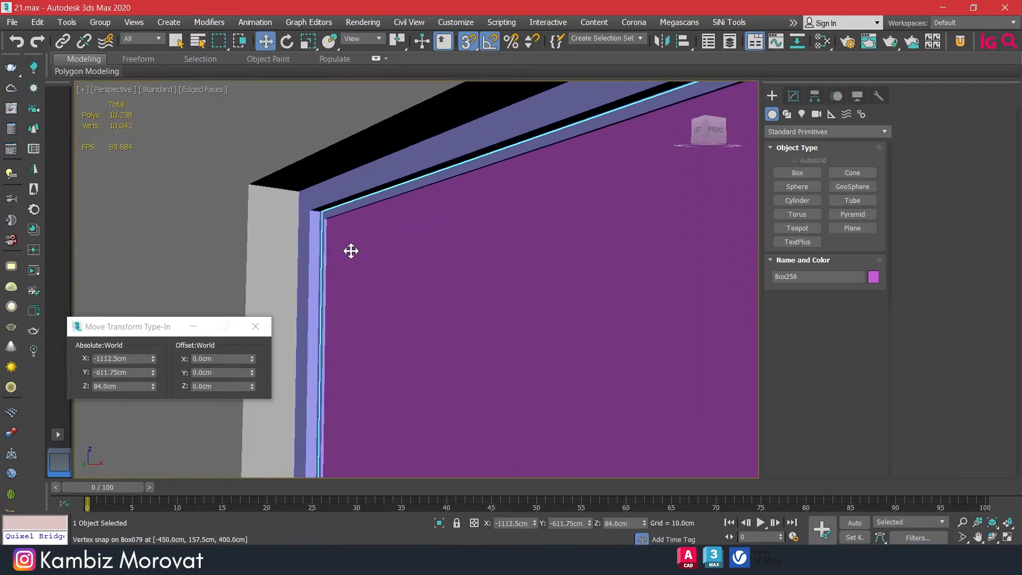
pyautogui.keyDown('alt'); pyautogui.moveTo(406, 295); pyautogui.dragTo(482, 341, button='middle'); pyautogui.keyUp('alt')
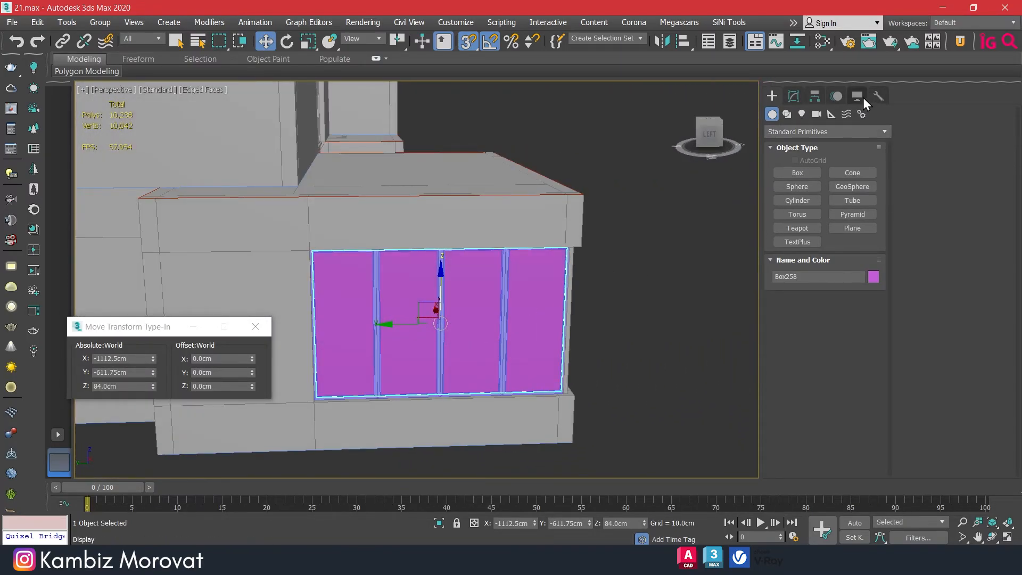
pyautogui.click(788, 114)
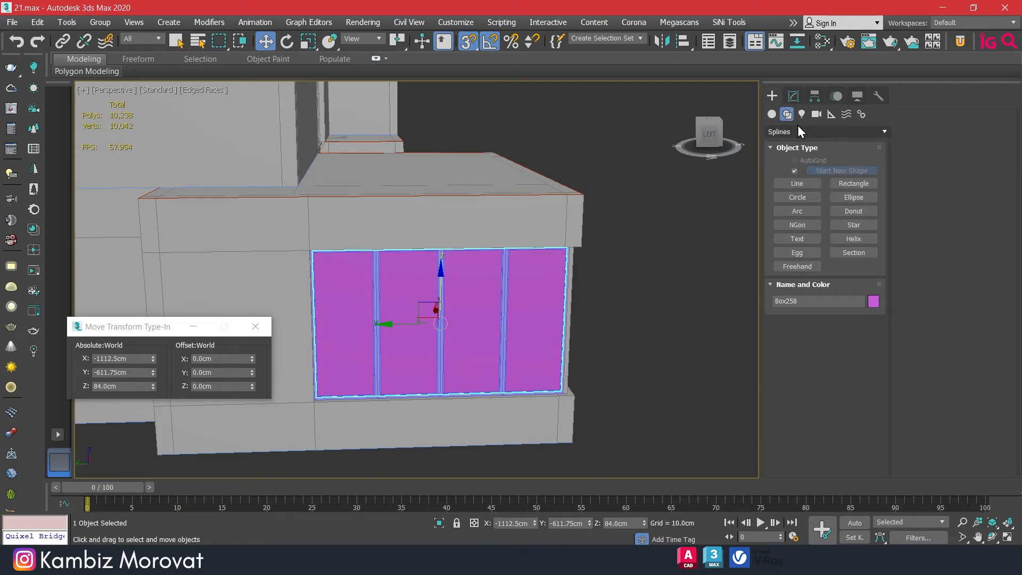
pyautogui.click(771, 114)
pyautogui.click(794, 95)
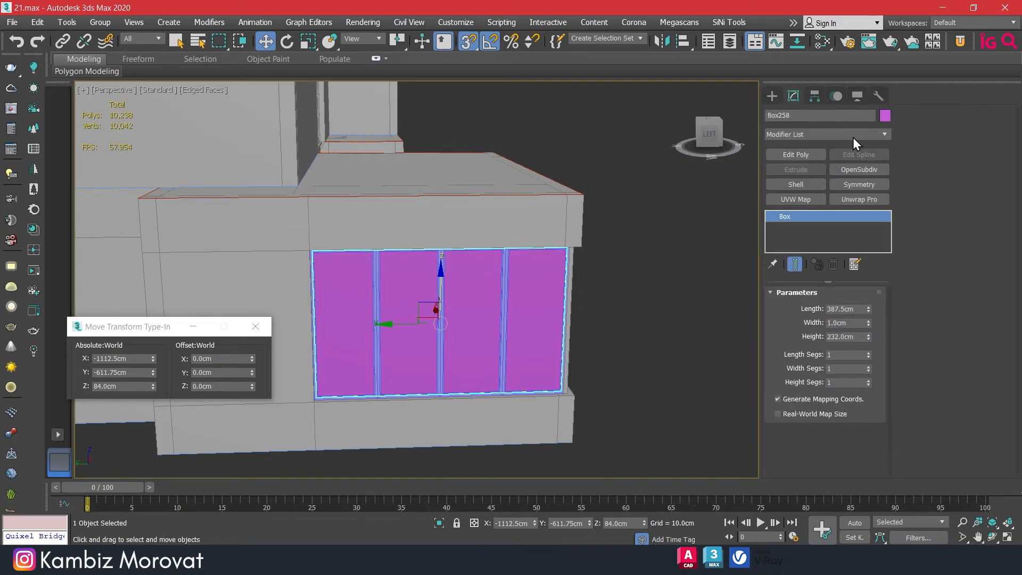
pyautogui.click(885, 115)
pyautogui.click(591, 349)
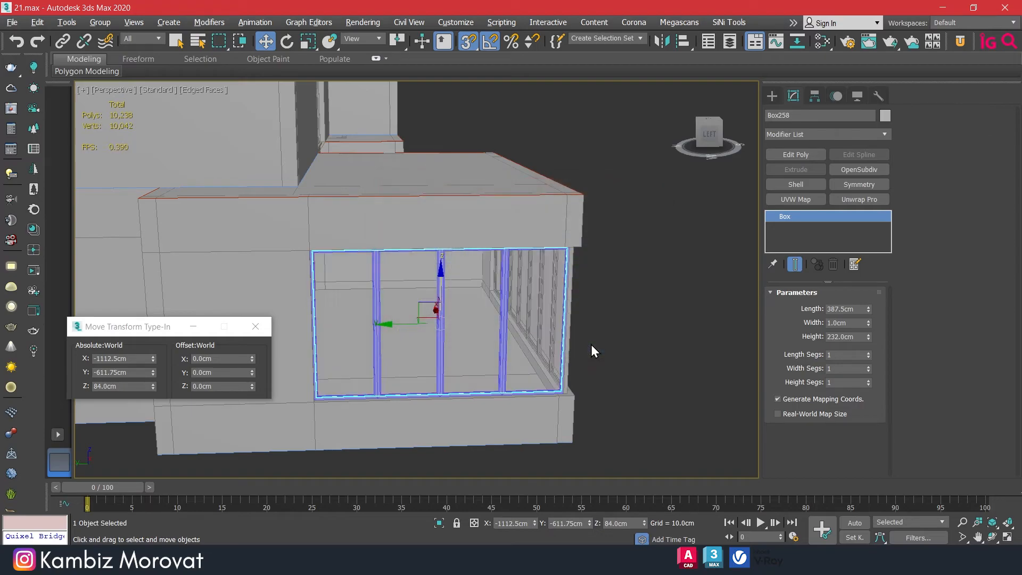
pyautogui.hotkey('alt', 'e')
# Change the side window frame's object colour to grey and clear the selection
pyautogui.click(522, 301)
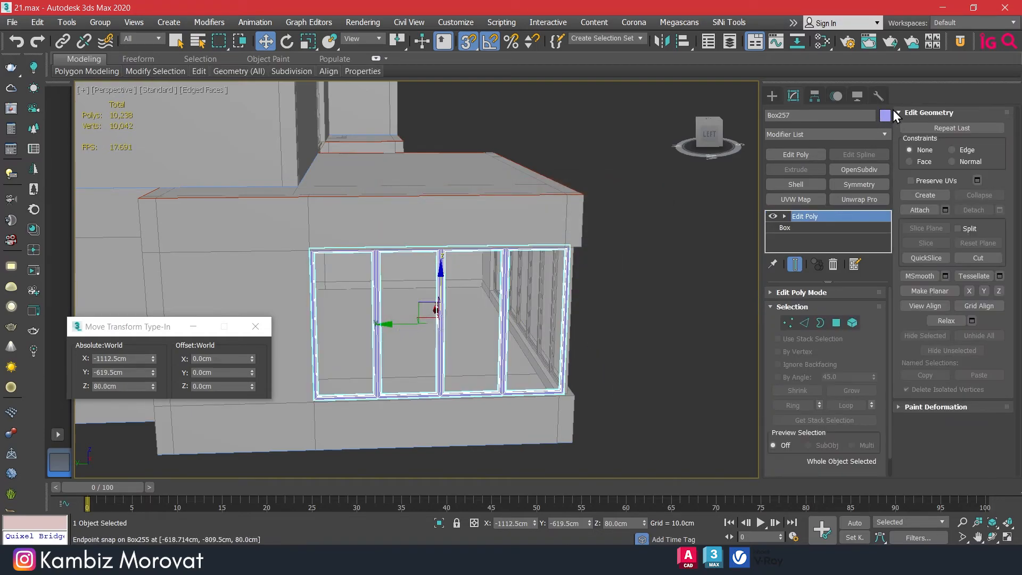
pyautogui.click(885, 115)
pyautogui.click(592, 349)
pyautogui.click(596, 375)
pyautogui.scroll(-4, 597, 375)
pyautogui.keyDown('alt'); pyautogui.moveTo(641, 362); pyautogui.dragTo(511, 385, button='middle'); pyautogui.keyUp('alt')
pyautogui.moveTo(510, 385); pyautogui.dragTo(639, 367, button='middle')
pyautogui.scroll(3, 497, 259)
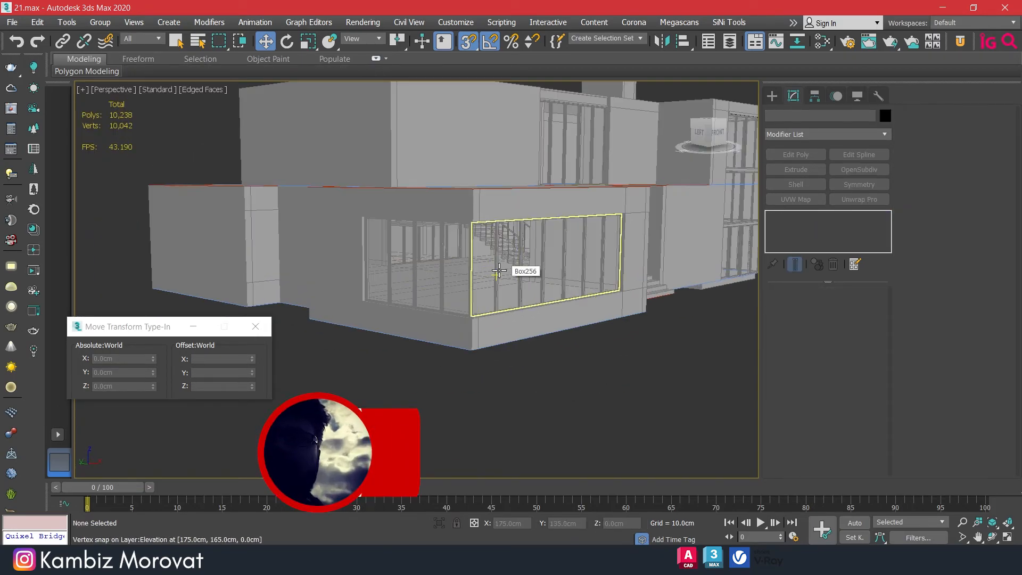